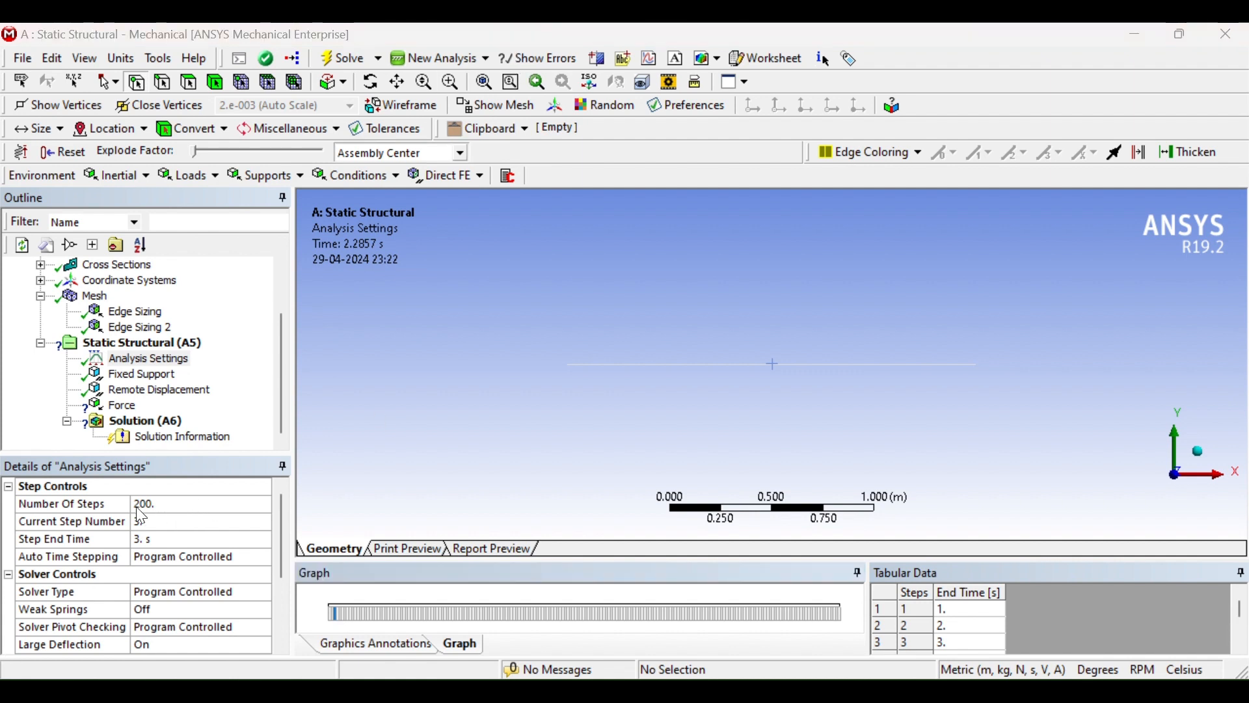
Select all 200 load steps in the analysis settings step graph
left_click(339, 616)
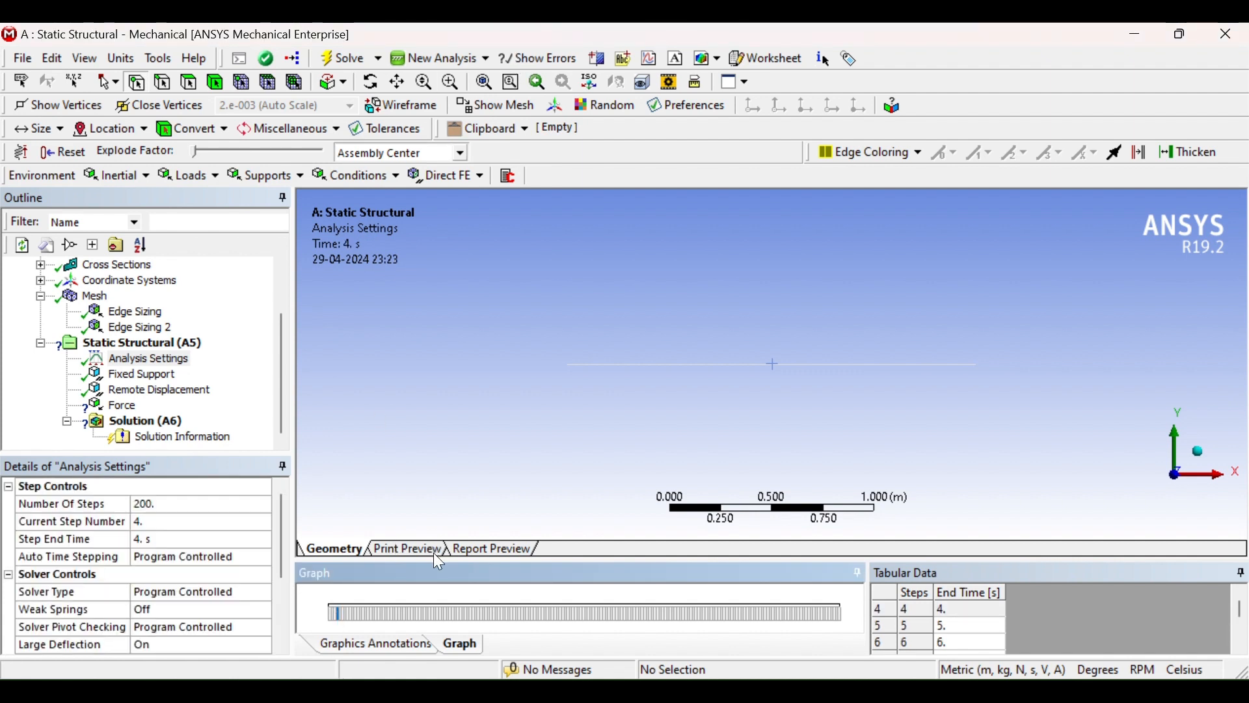
left_click_drag(443, 556, 442, 451)
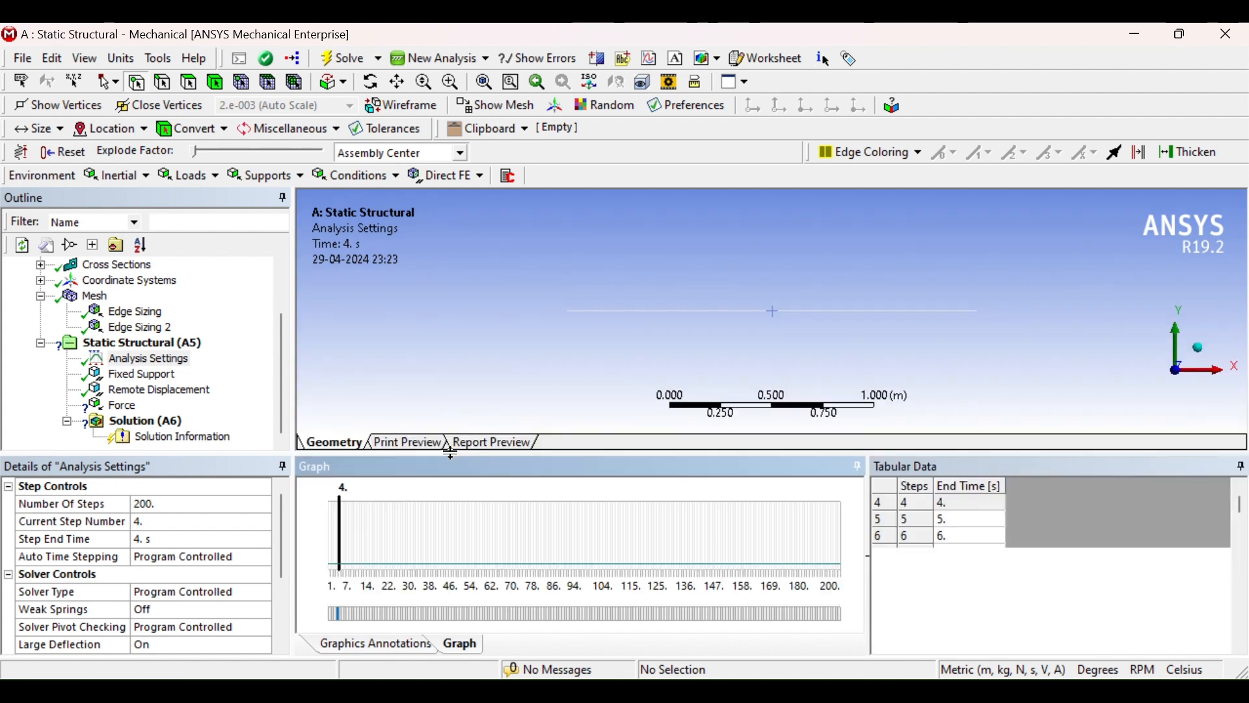
left_click(989, 551)
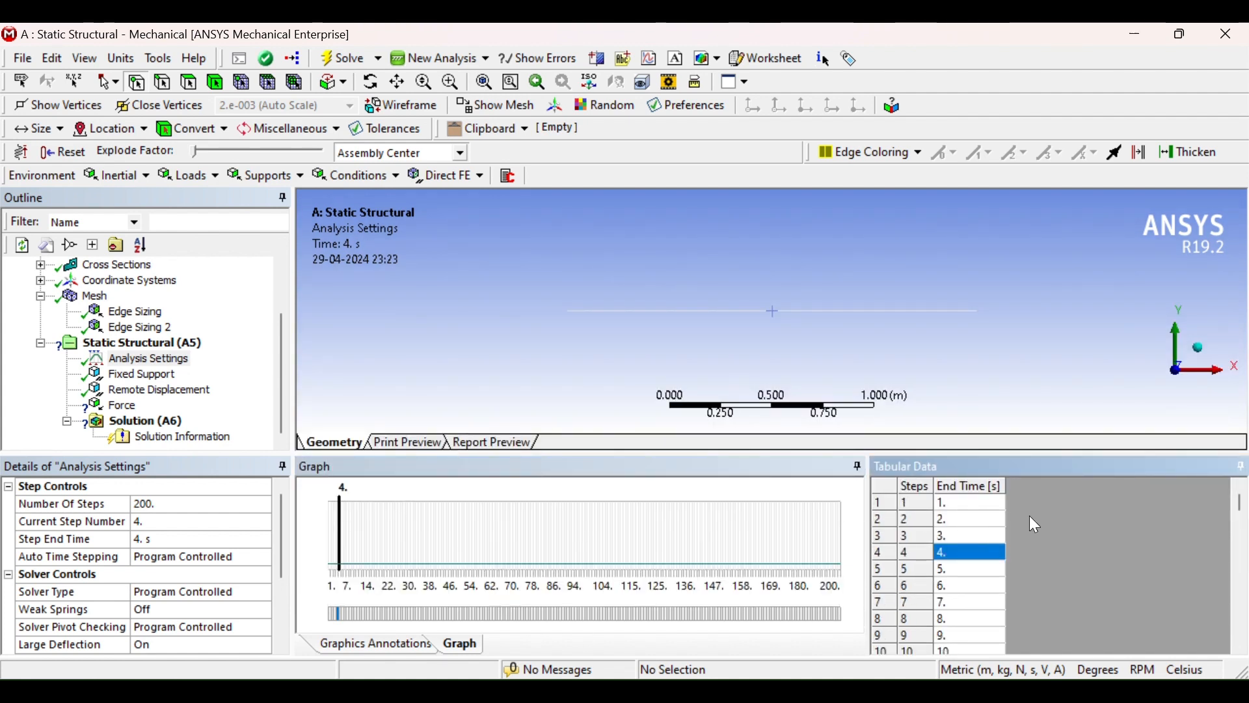
scroll(981, 573, "down", 20)
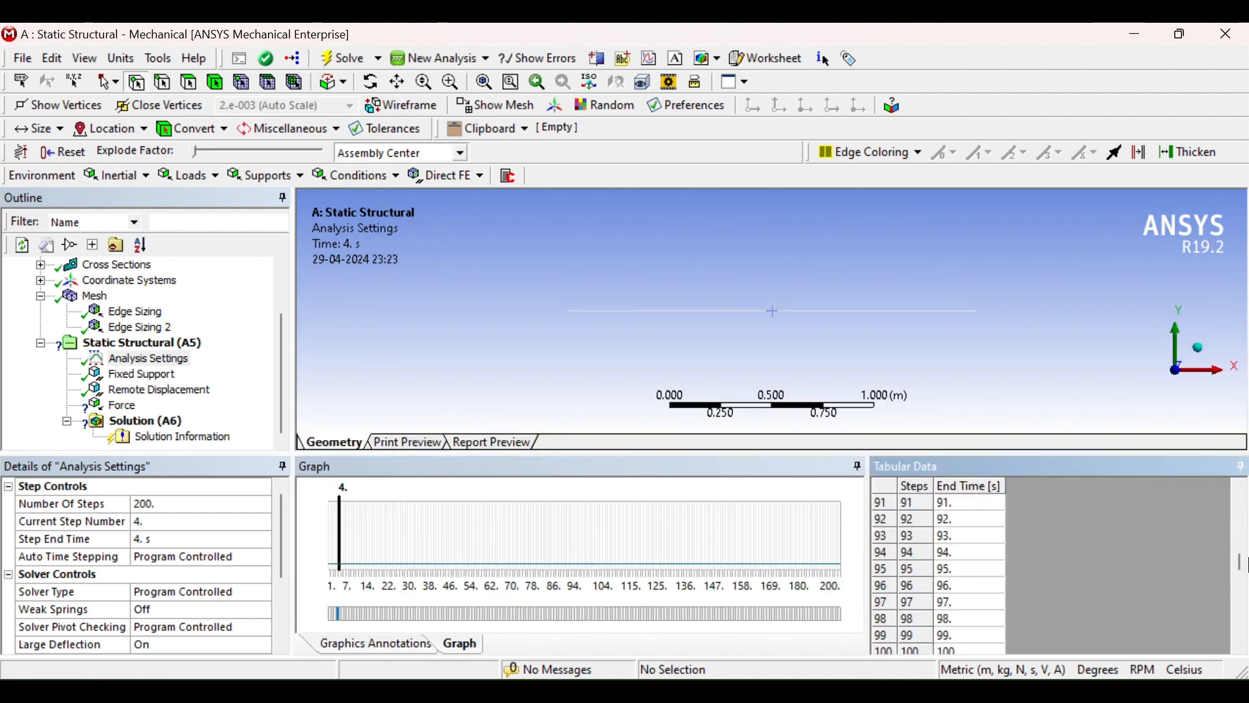
left_click_drag(1241, 572, 1244, 651)
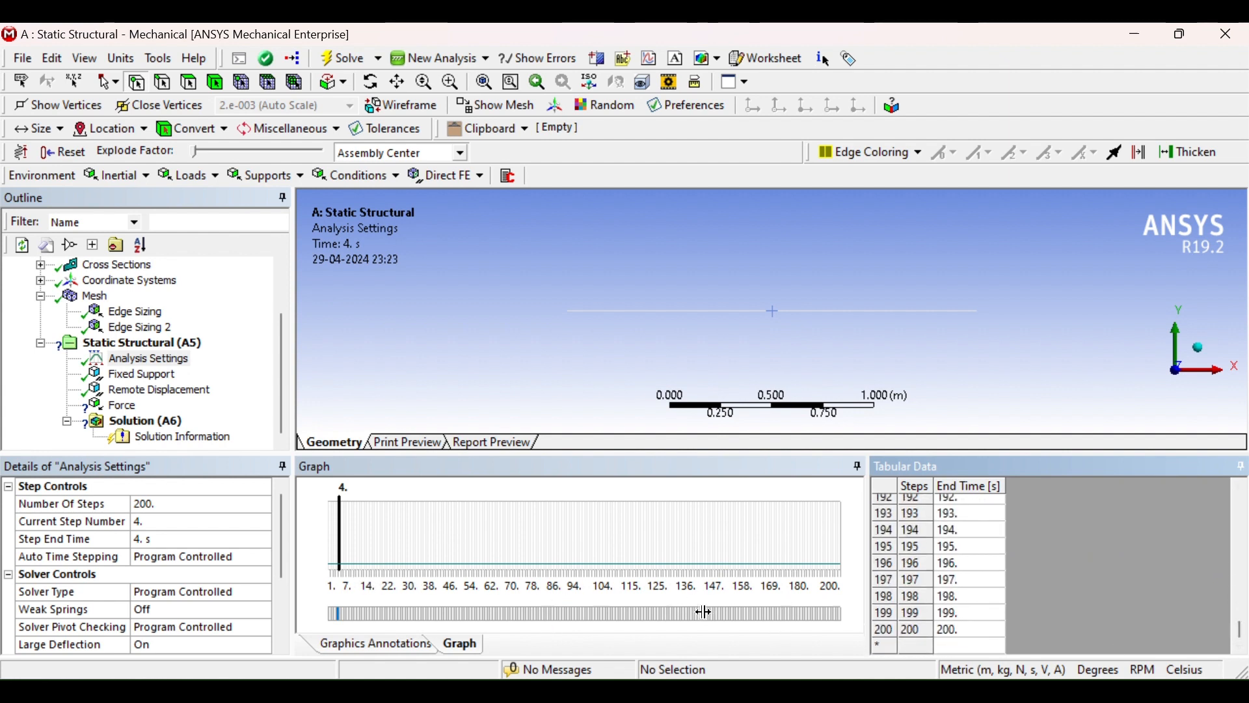
left_click(533, 617)
right_click(534, 619)
left_click(597, 606)
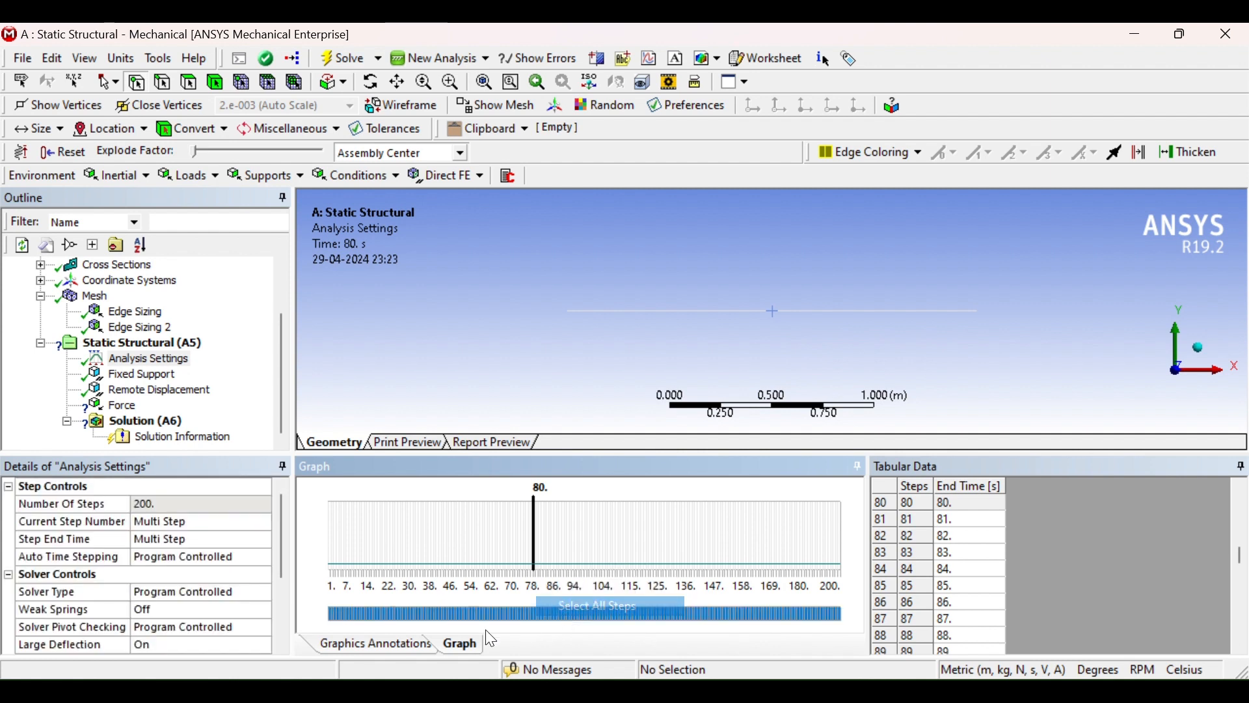
Turn Auto Time Stepping on and set the initial substeps to 250
left_click(252, 559)
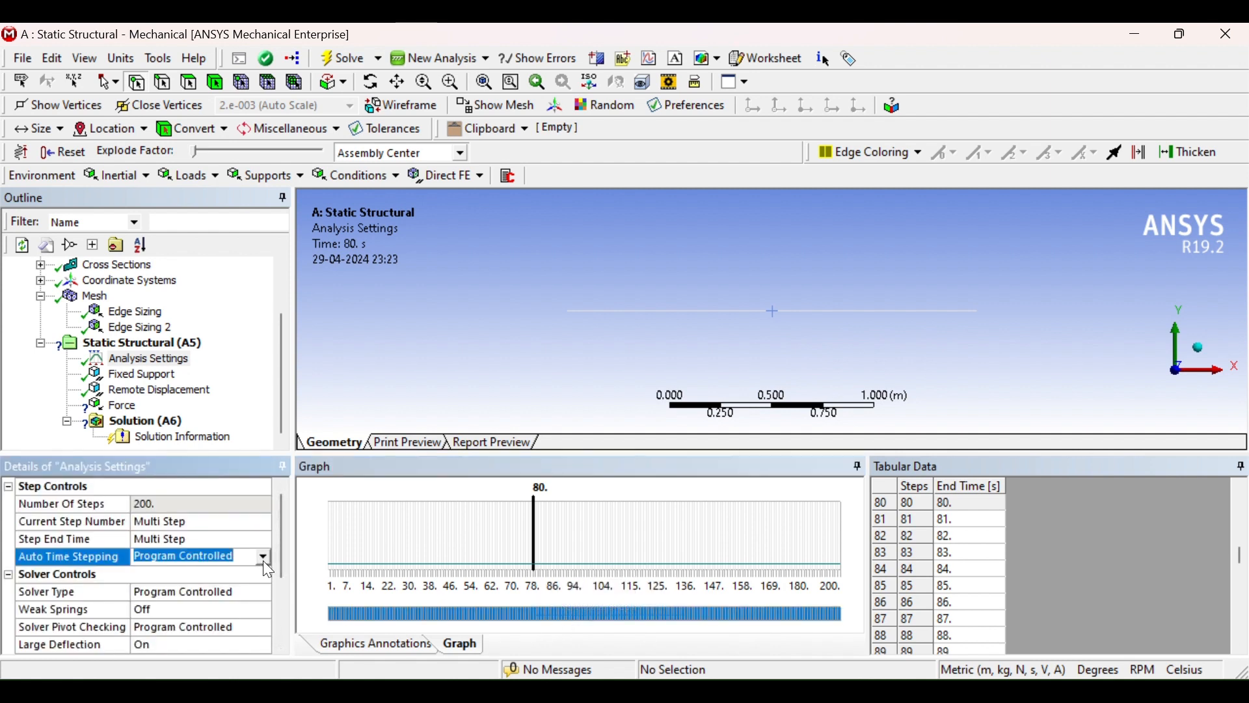
left_click(263, 558)
left_click(174, 586)
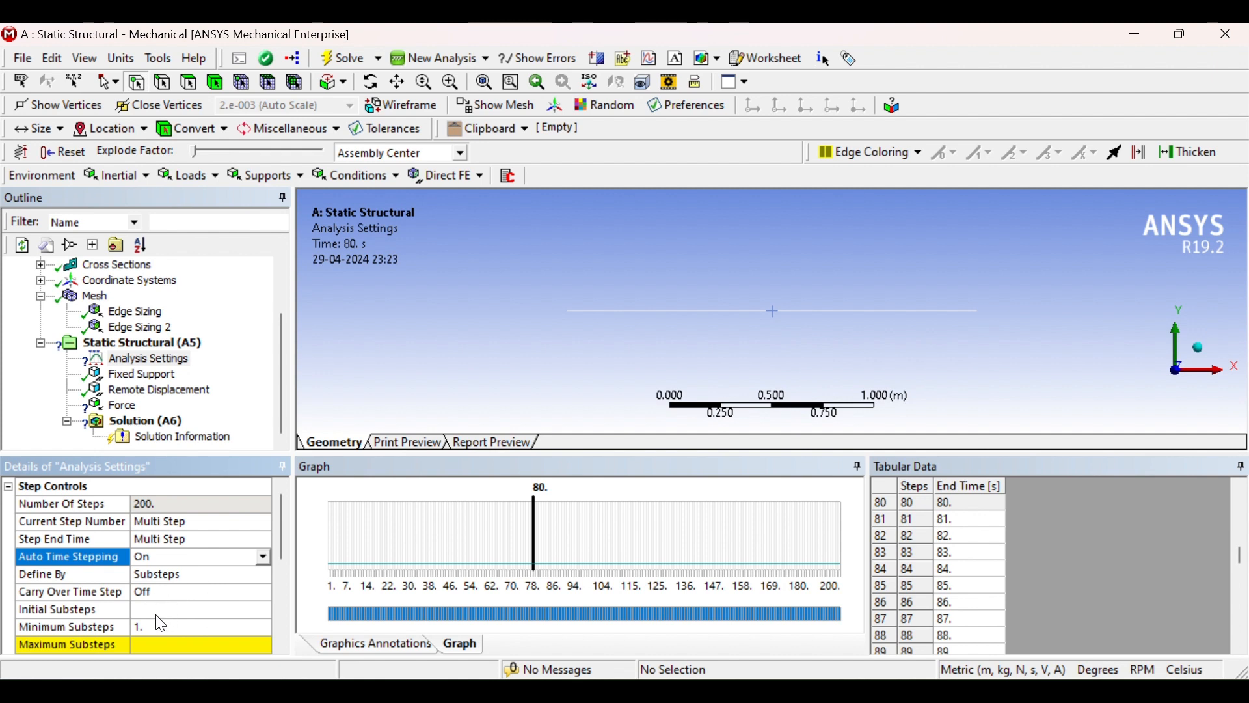
left_click(158, 612)
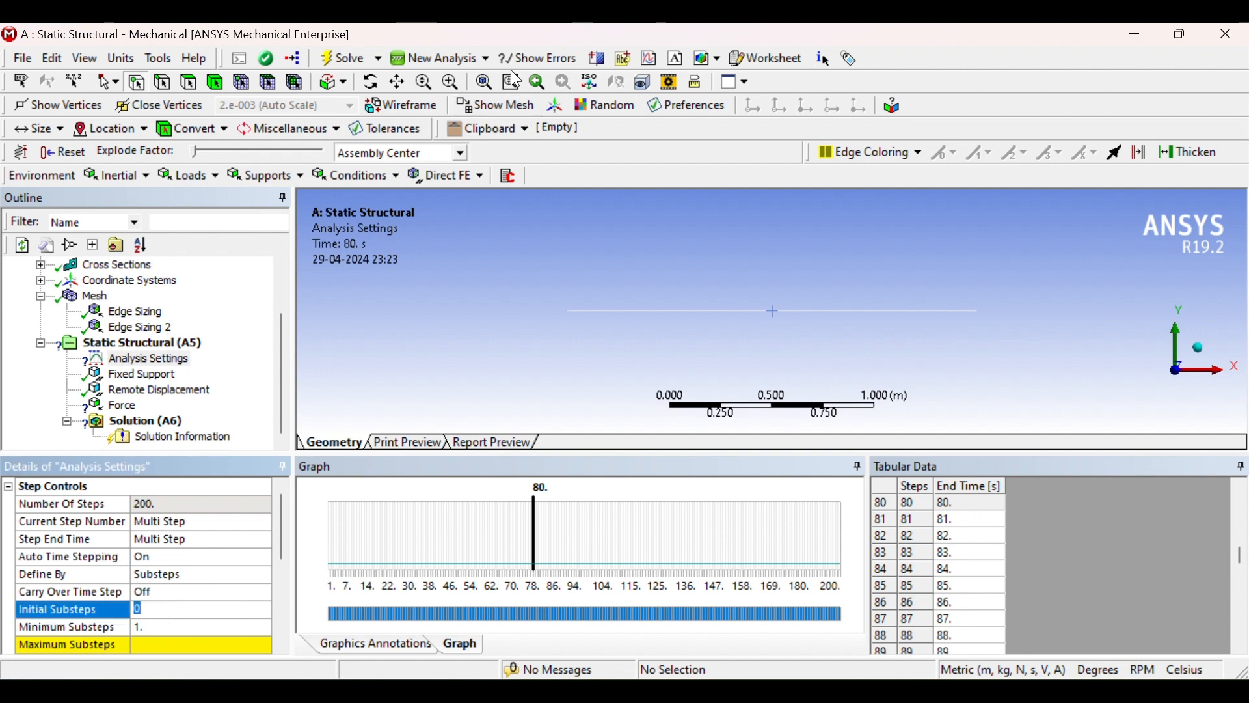
key("BackSpace")
left_click(153, 610)
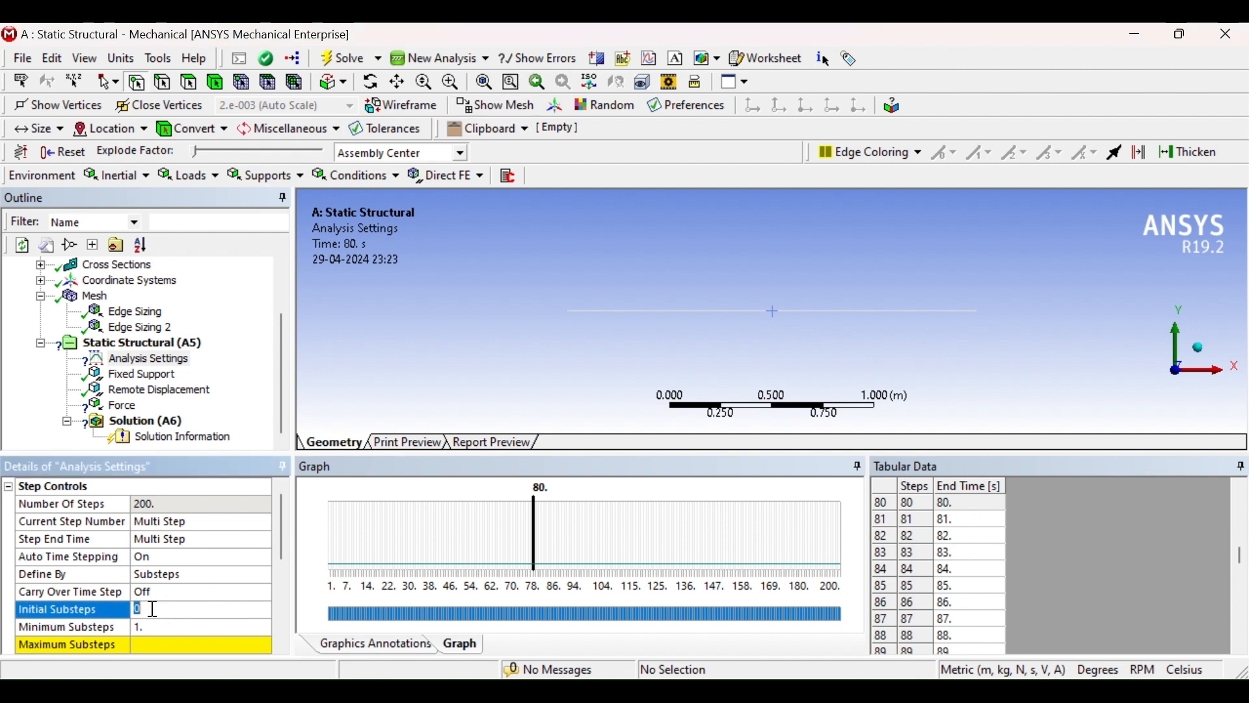
type("250")
key("Return")
Set the maximum substeps to 300
left_click(280, 583)
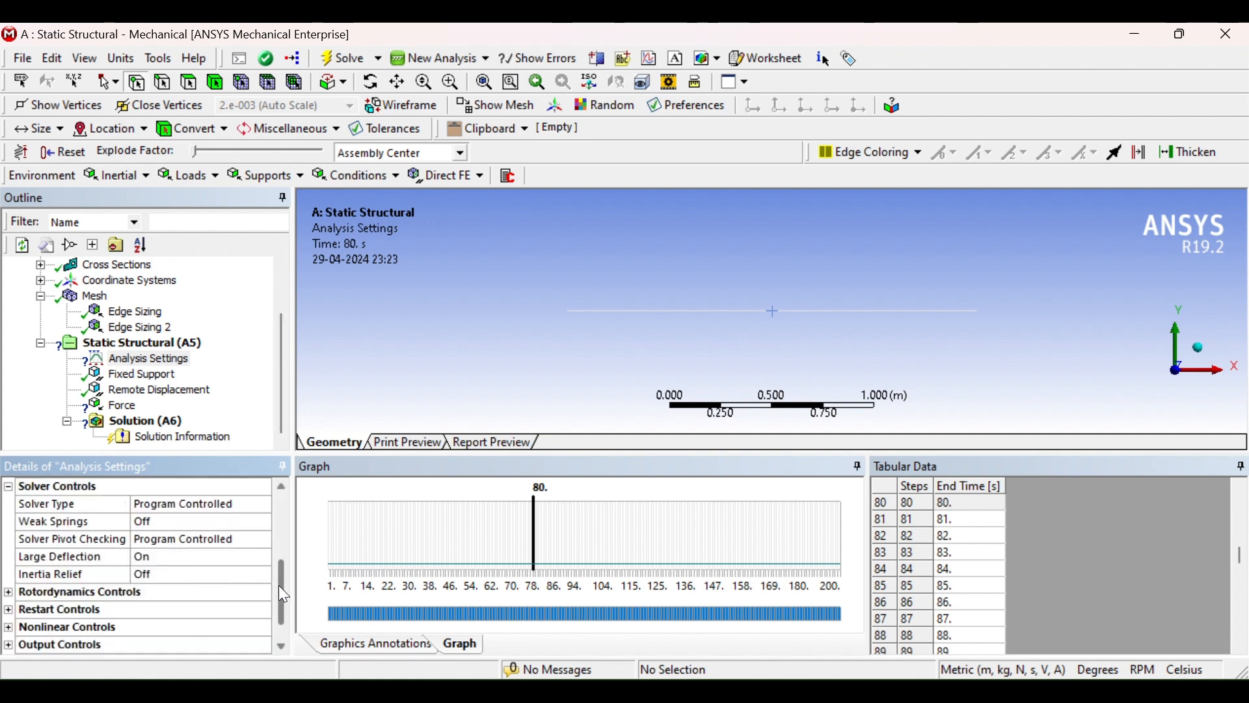
left_click_drag(281, 591, 272, 559)
left_click(157, 558)
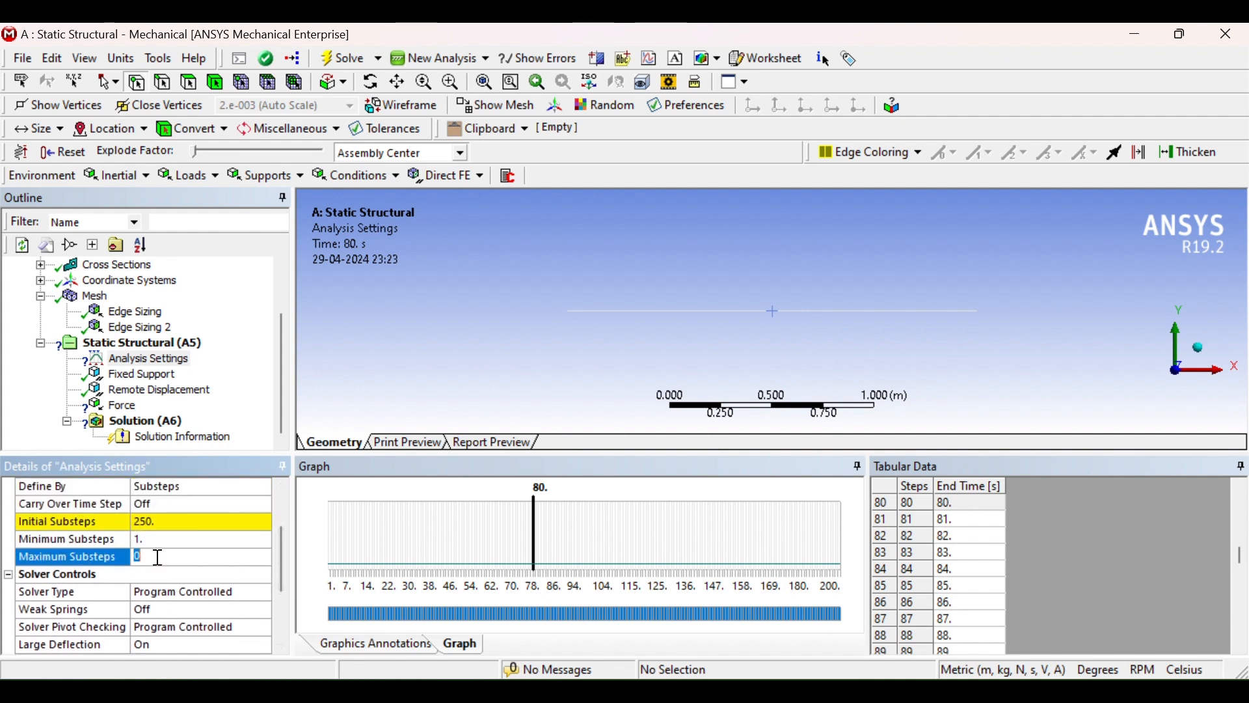
type("300")
key("Return")
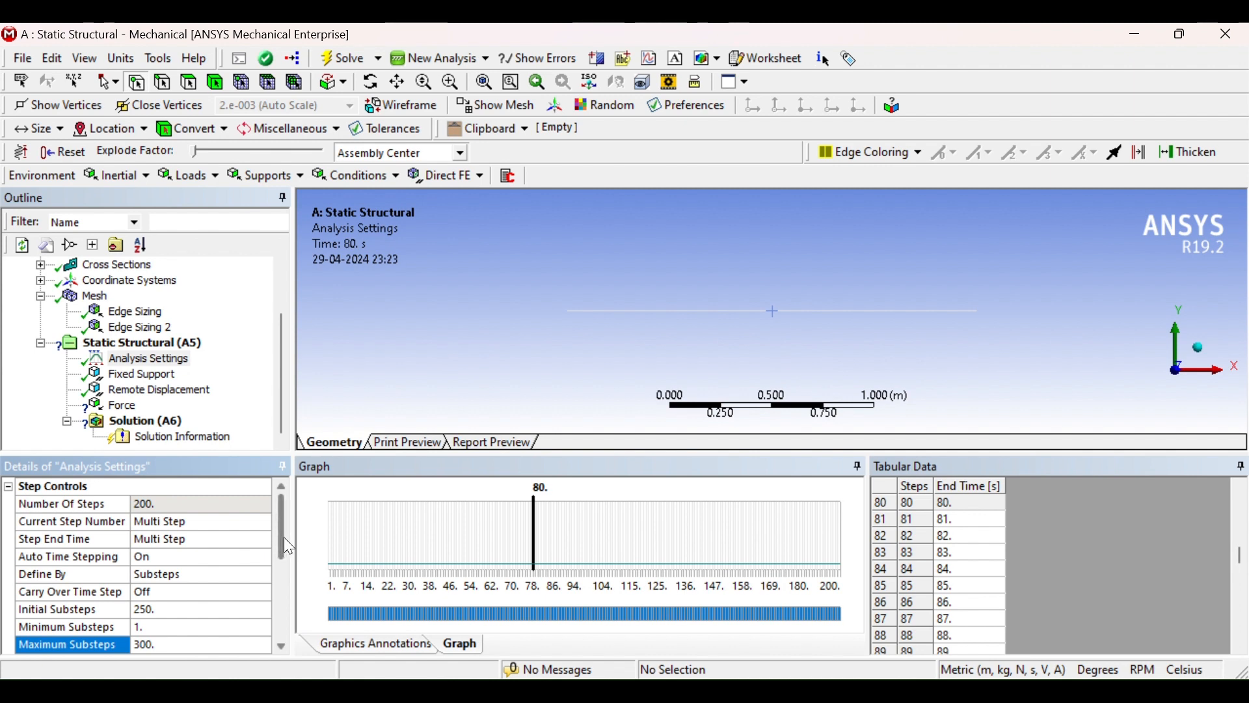
left_click_drag(284, 545, 283, 591)
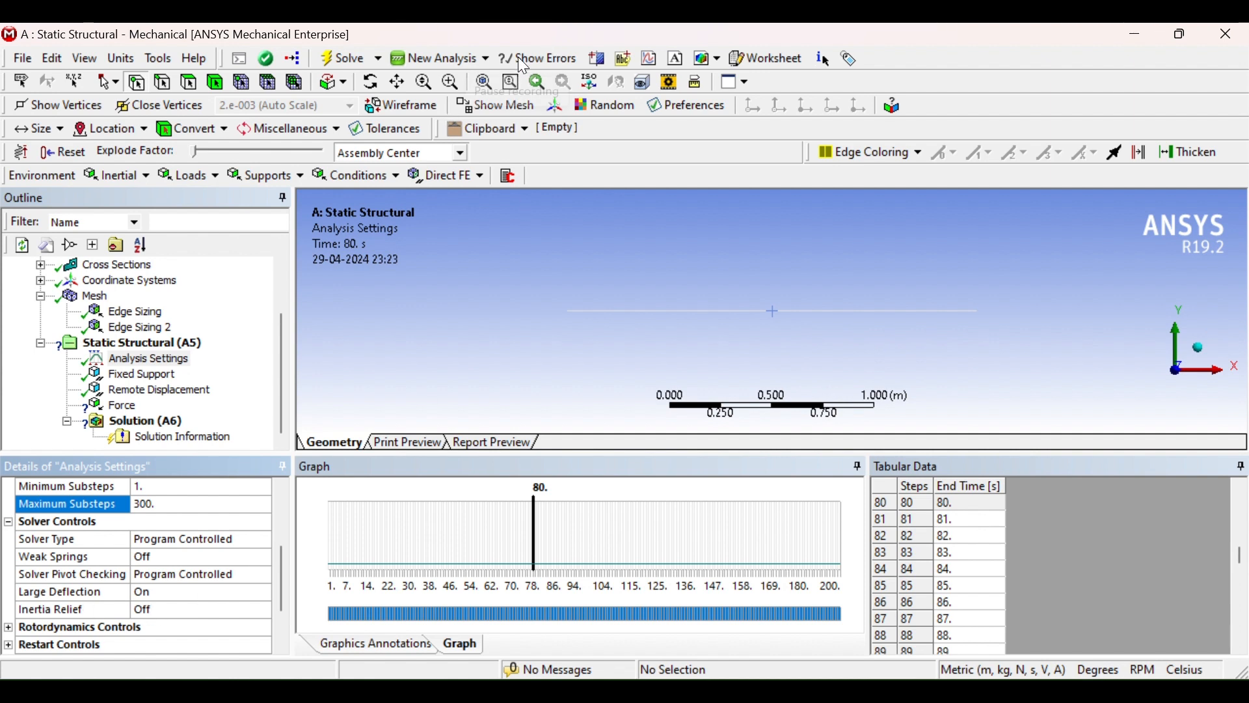
Open the Force load and set its Y component at the last step (200 s) to -5e6 N
left_click(117, 405)
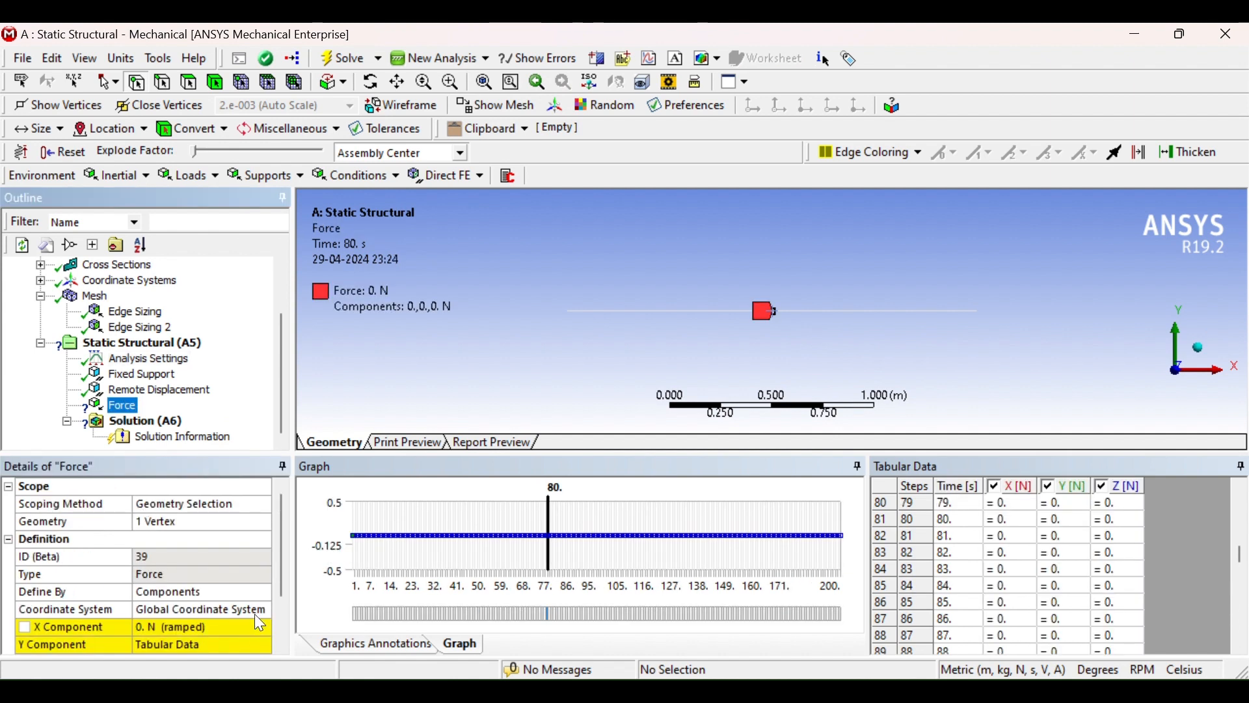
scroll(773, 327, "up", 1)
scroll(772, 327, "up", 2)
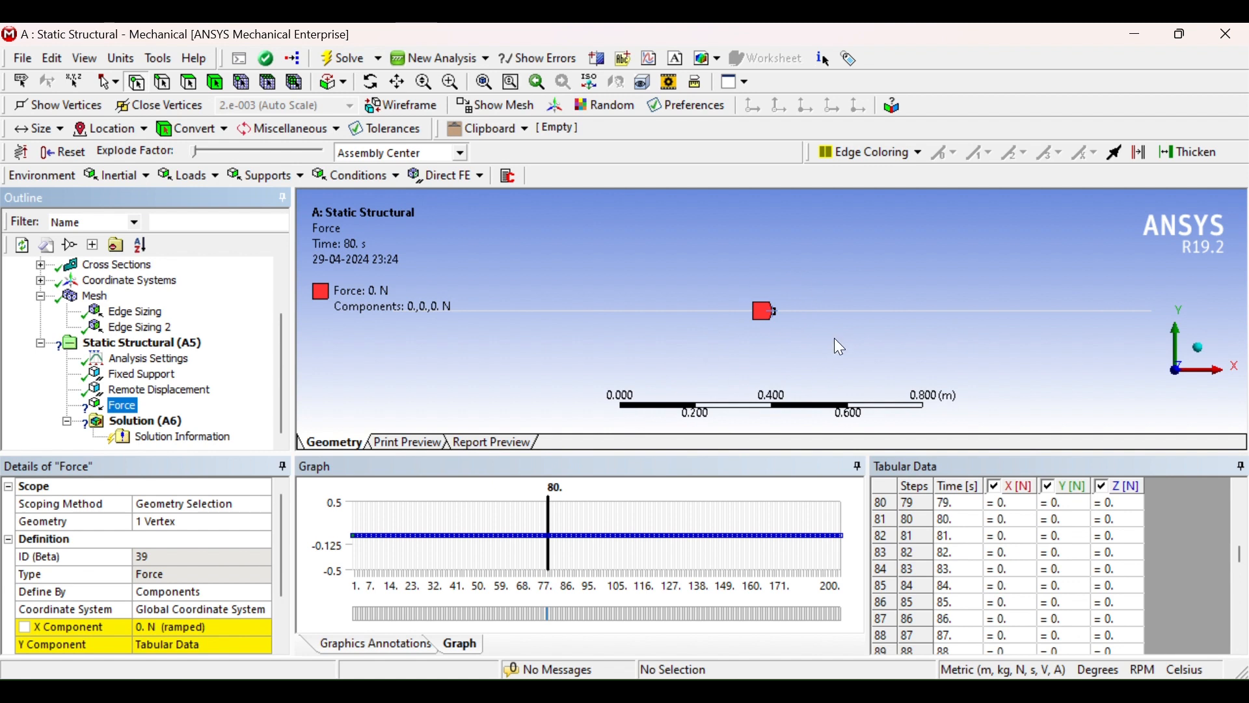
scroll(281, 579, "down", 2)
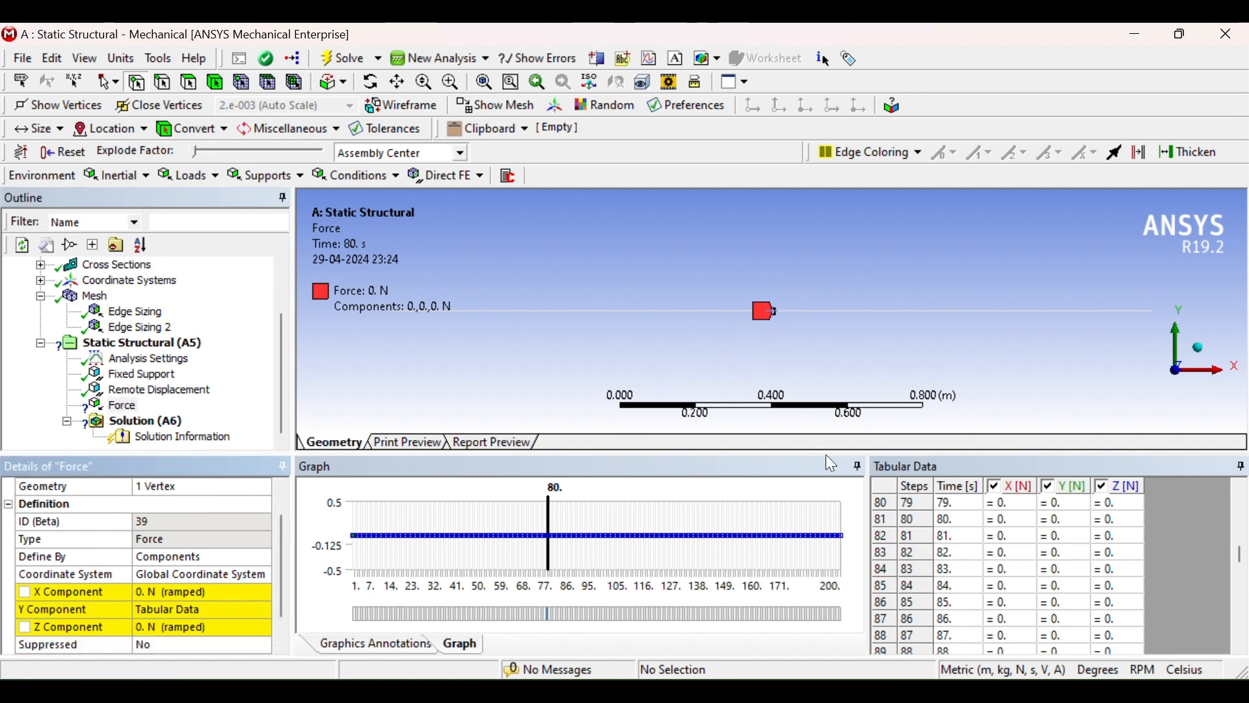
left_click_drag(822, 455, 822, 392)
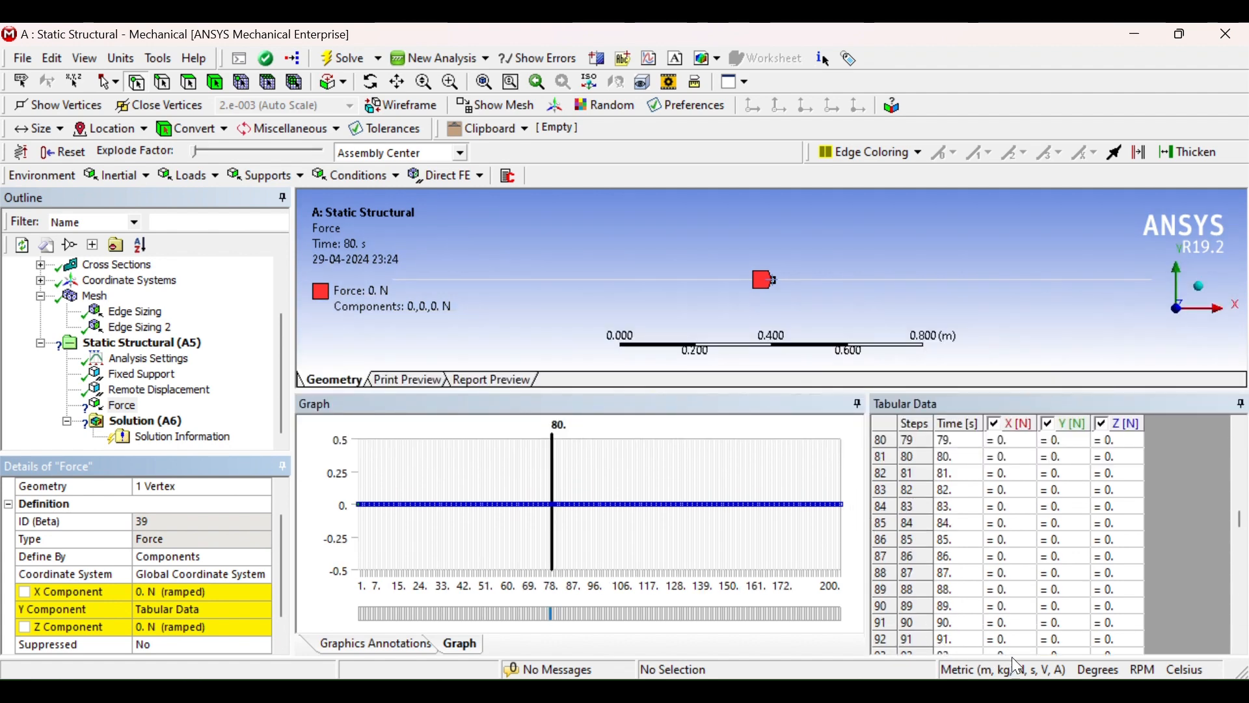
left_click_drag(1240, 519, 1241, 630)
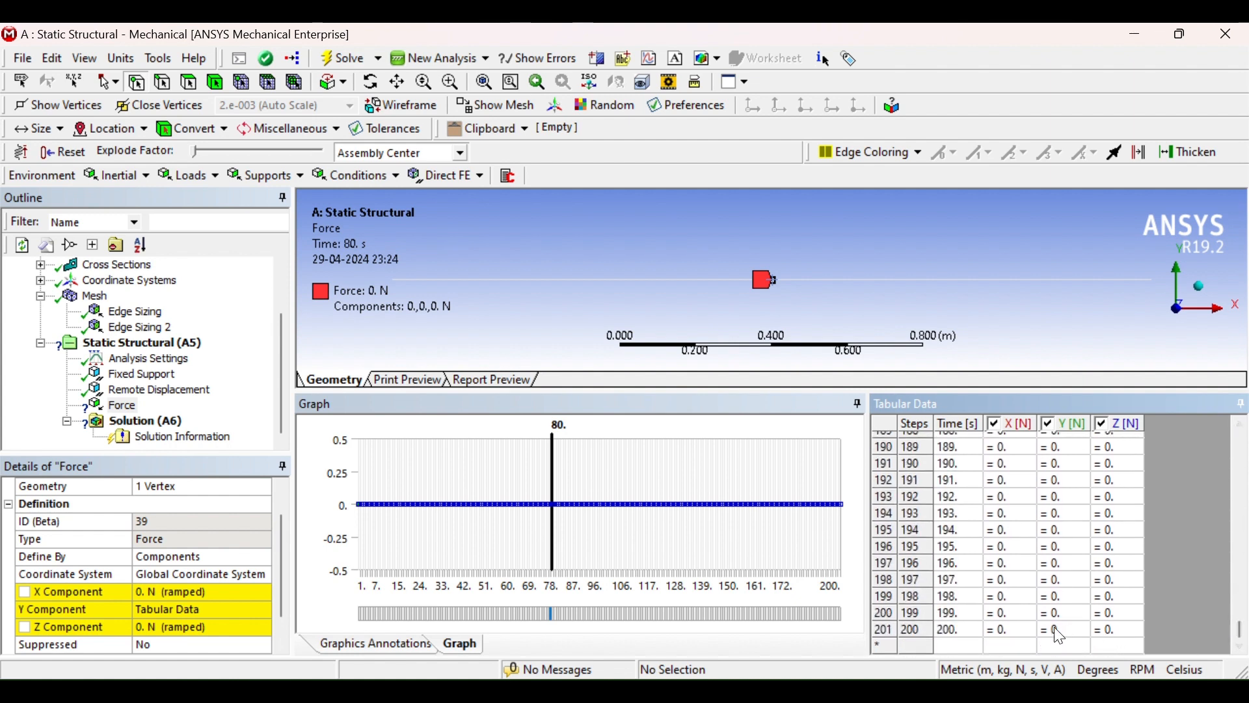
type("-5e6")
key("Tab")
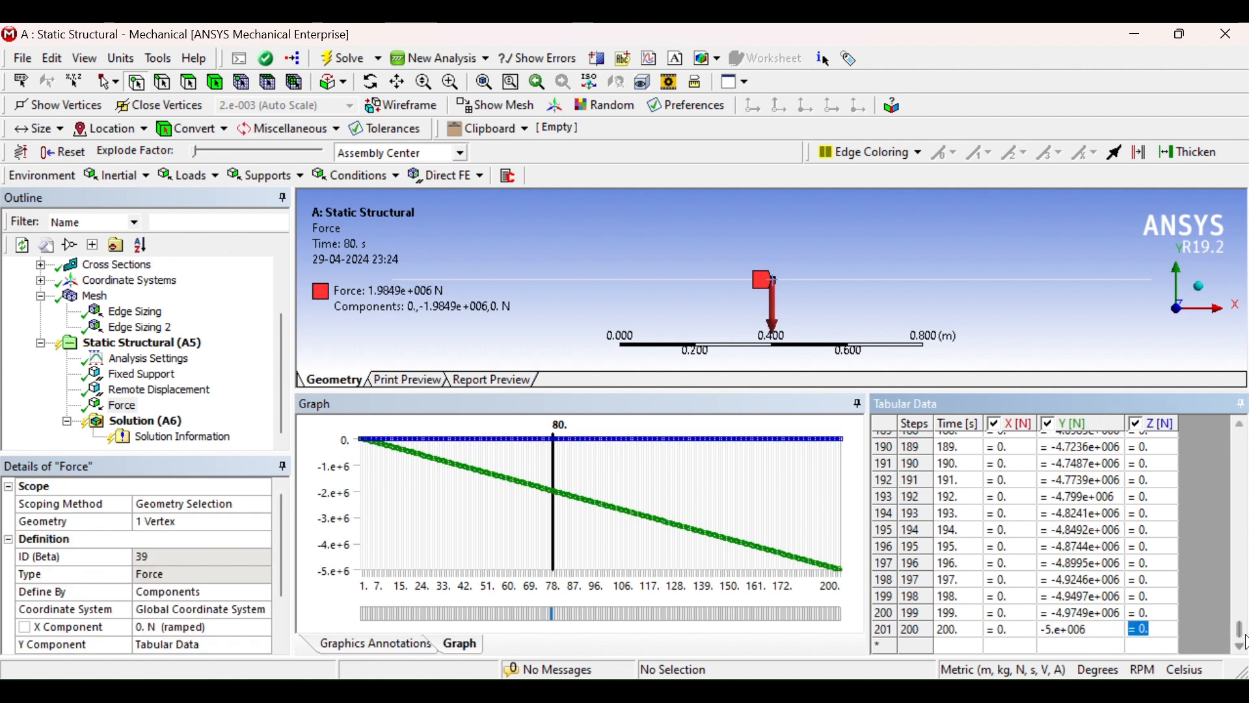
Set the Force's Y component at time 1 s to -25000 N in the tabular data
left_click_drag(1240, 630, 1235, 435)
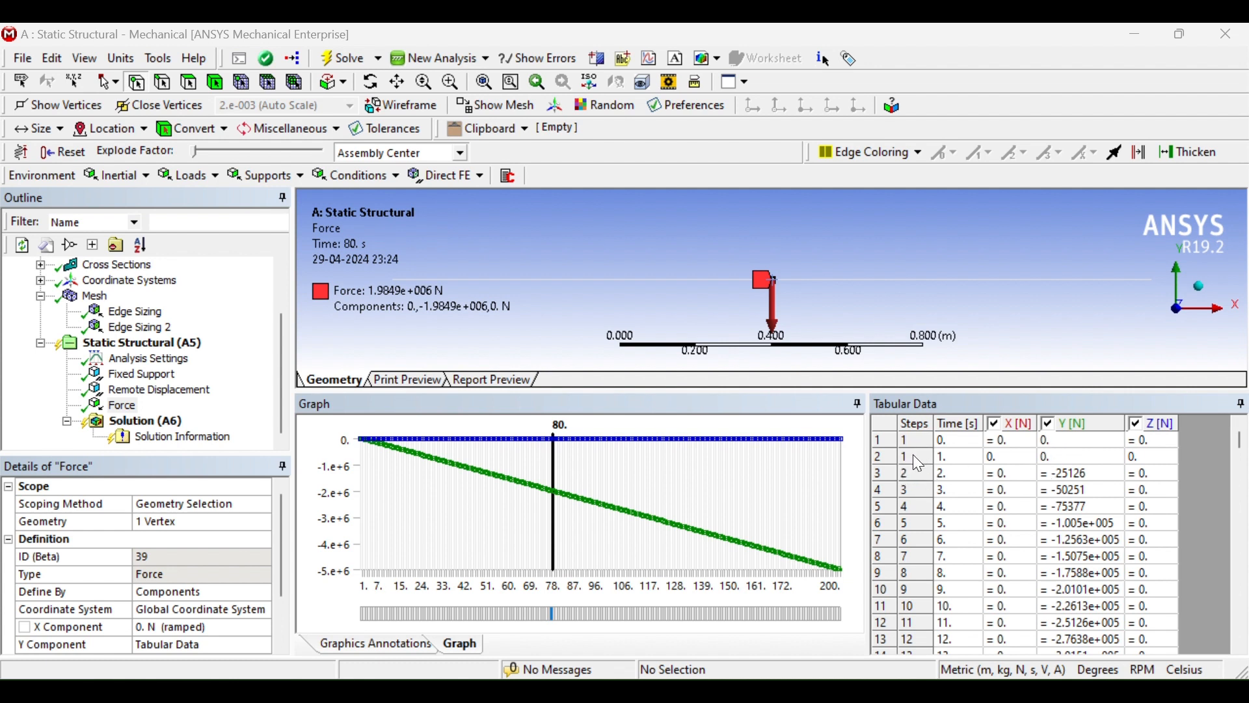
left_click(1056, 460)
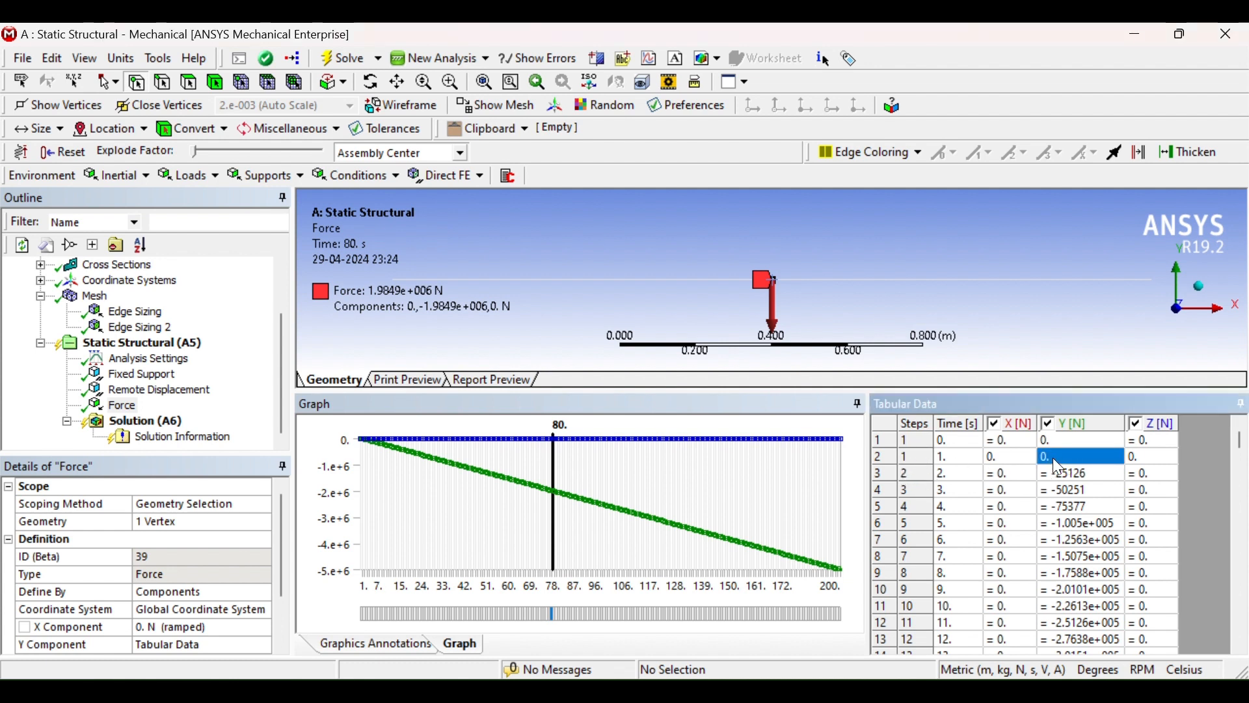
type("-")
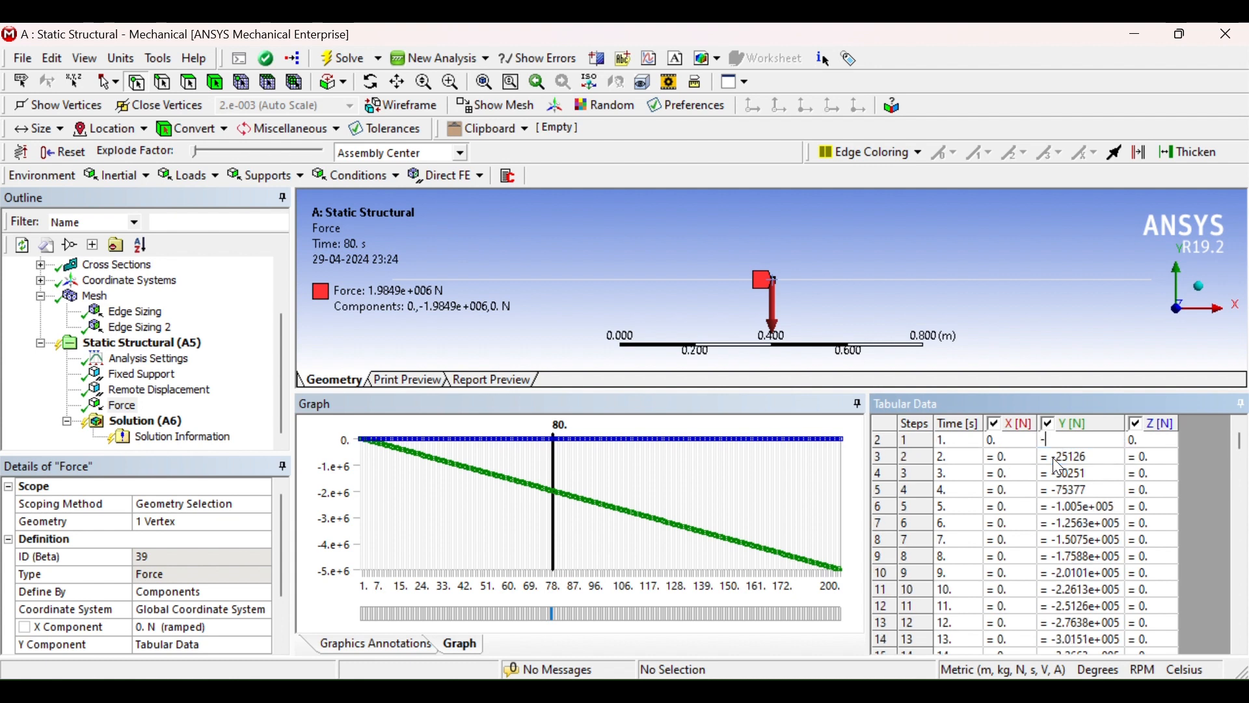
type("25000")
key("Return")
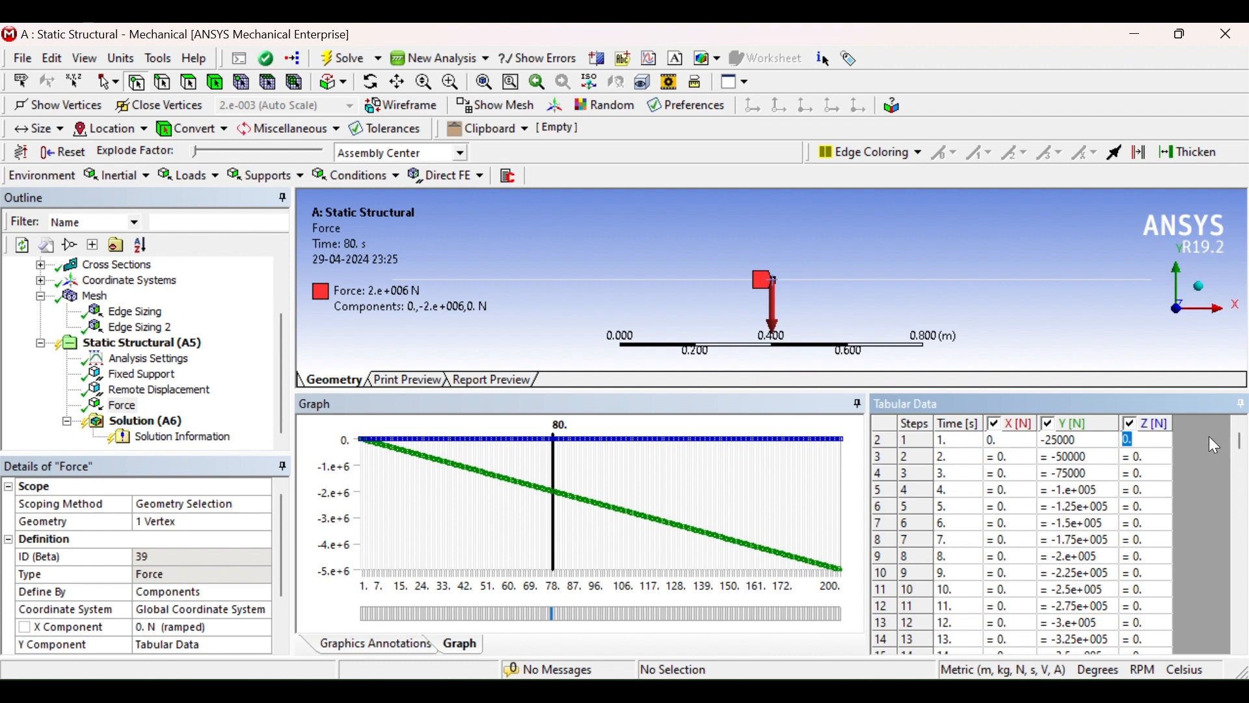
Solve the static structural analysis
scroll(1239, 446, "up", 1)
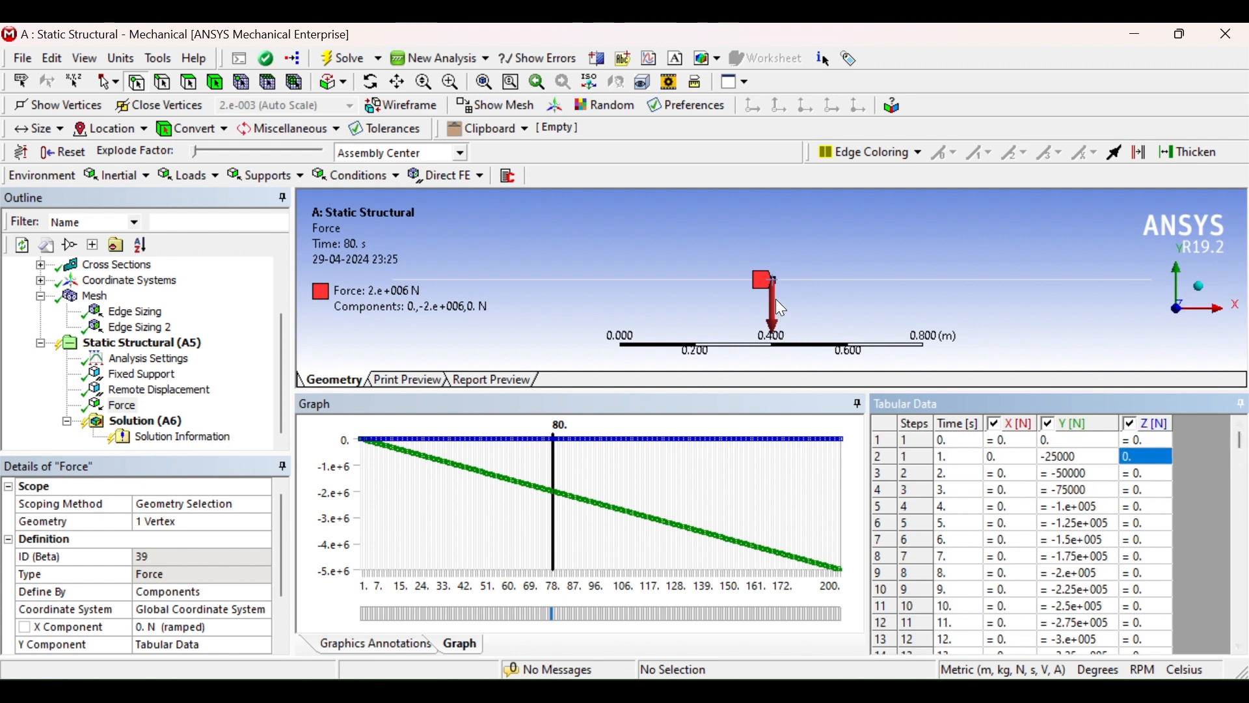
scroll(780, 268, "up", 5)
scroll(780, 268, "down", 8)
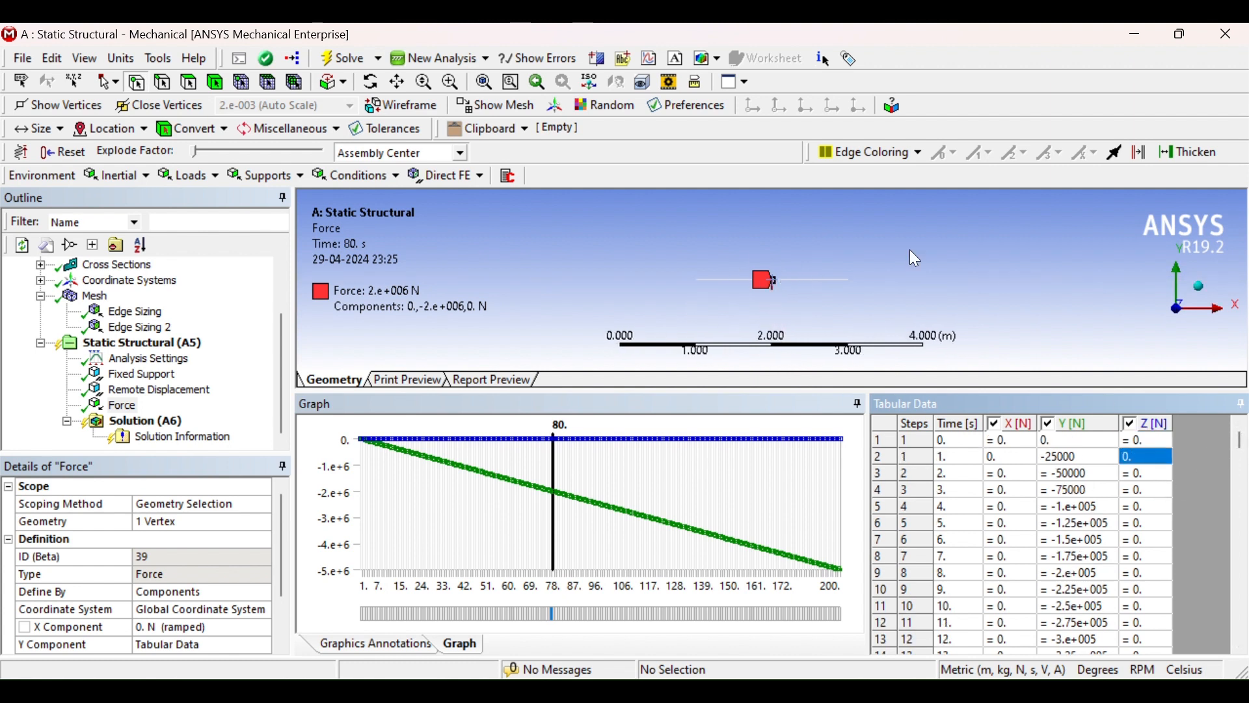
left_click_drag(1243, 454, 1240, 630)
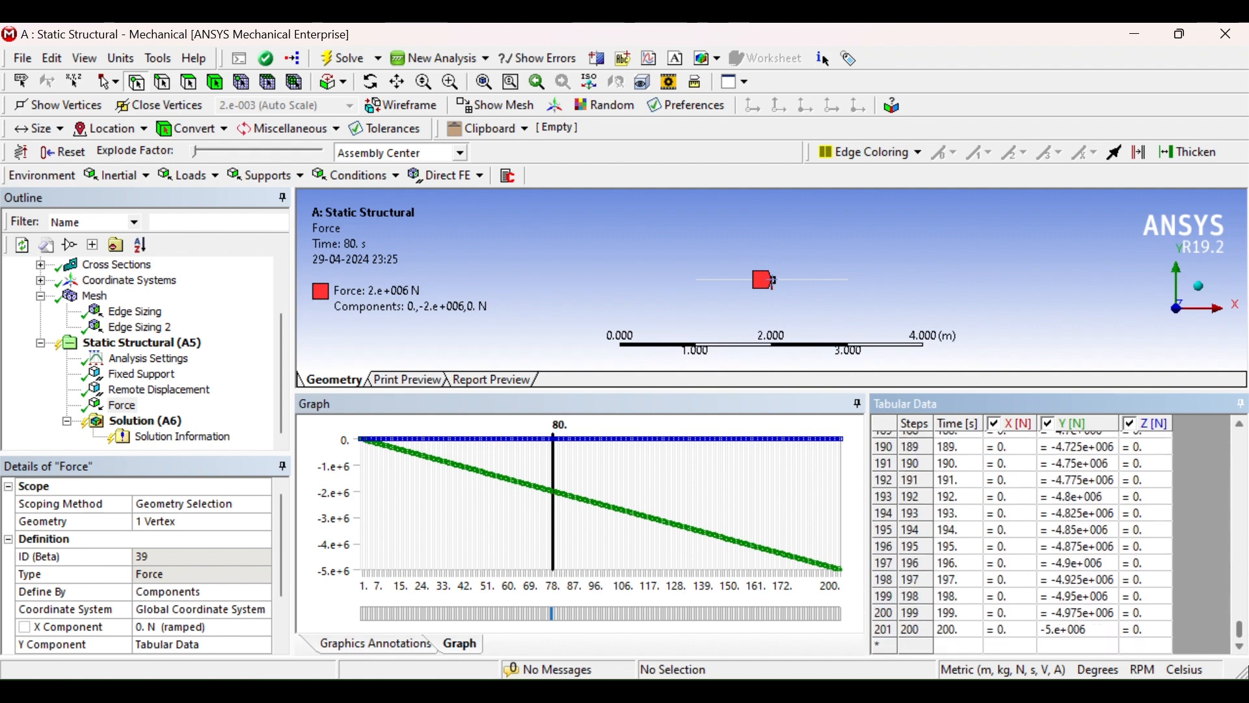
left_click(147, 359)
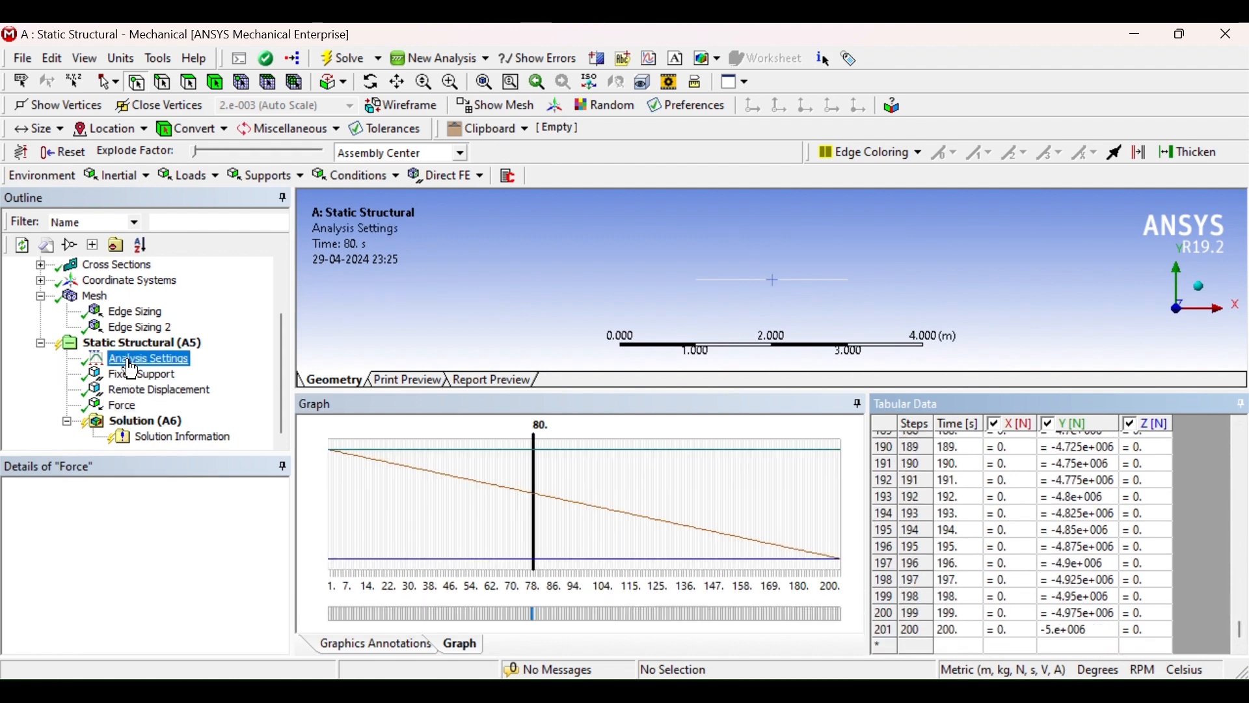
left_click(131, 423)
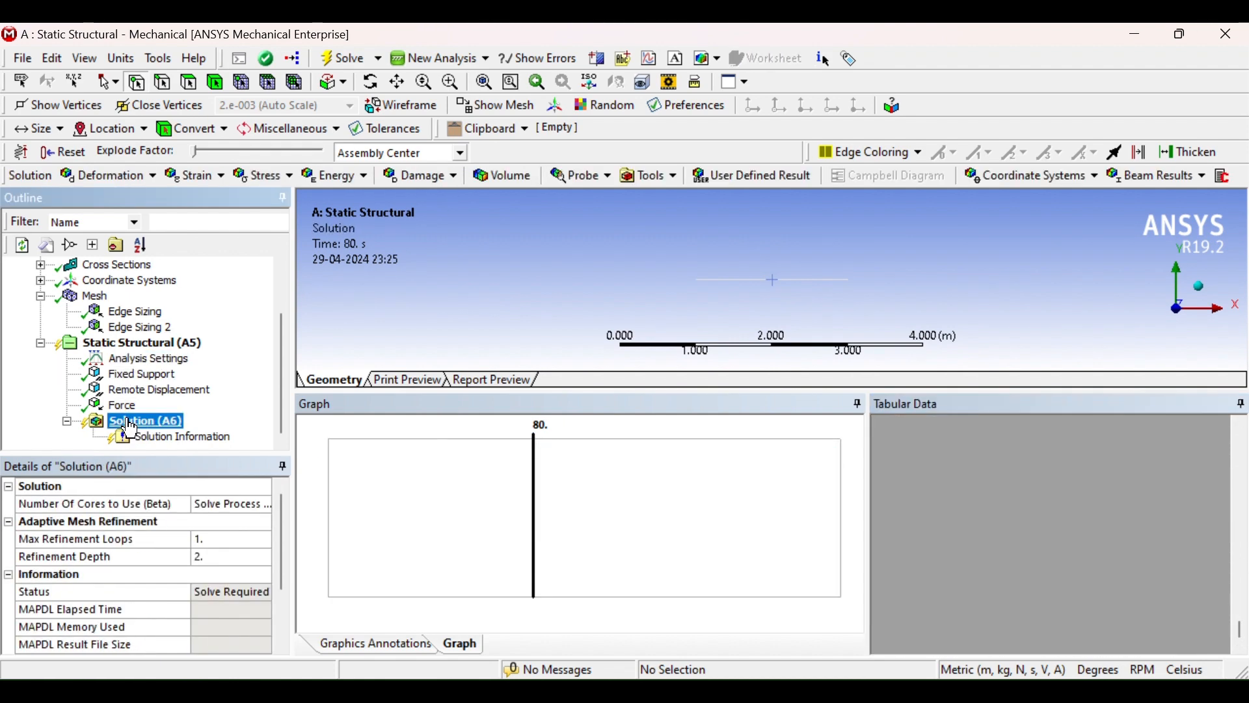
left_click(343, 55)
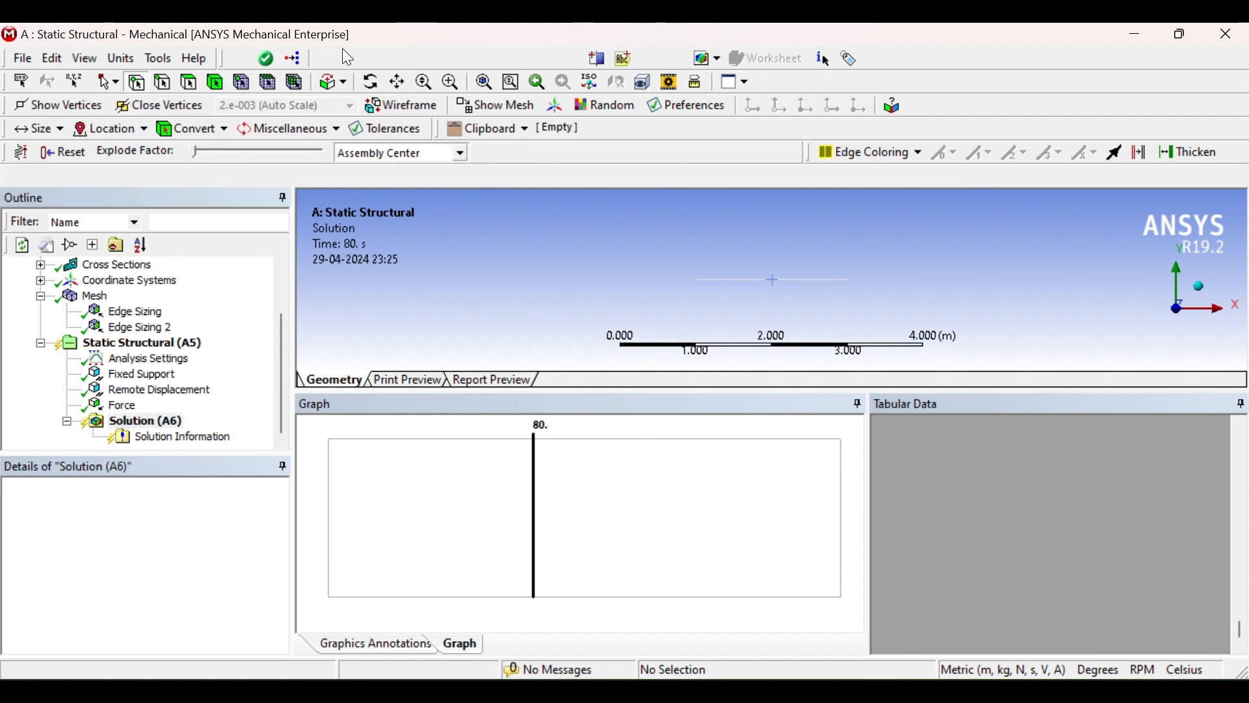
Monitor the force convergence plot in Solution Information while the solution runs
left_click(177, 438)
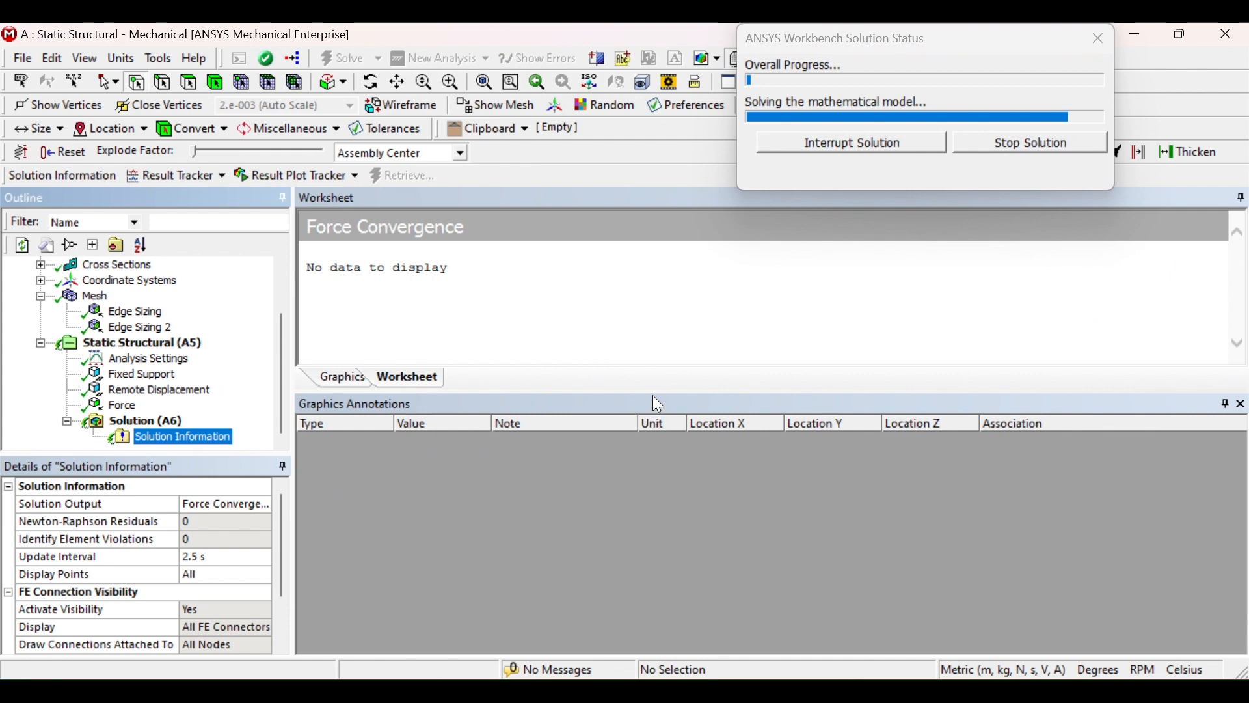
left_click_drag(659, 404, 657, 602)
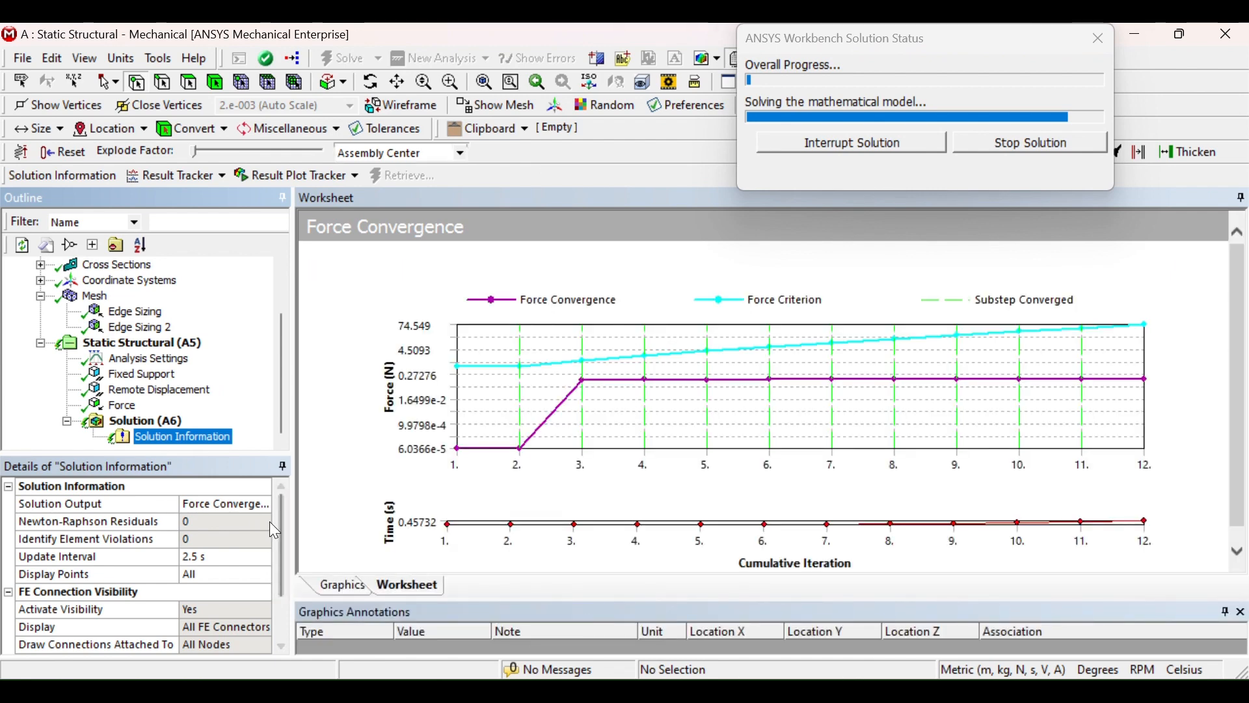
left_click(260, 507)
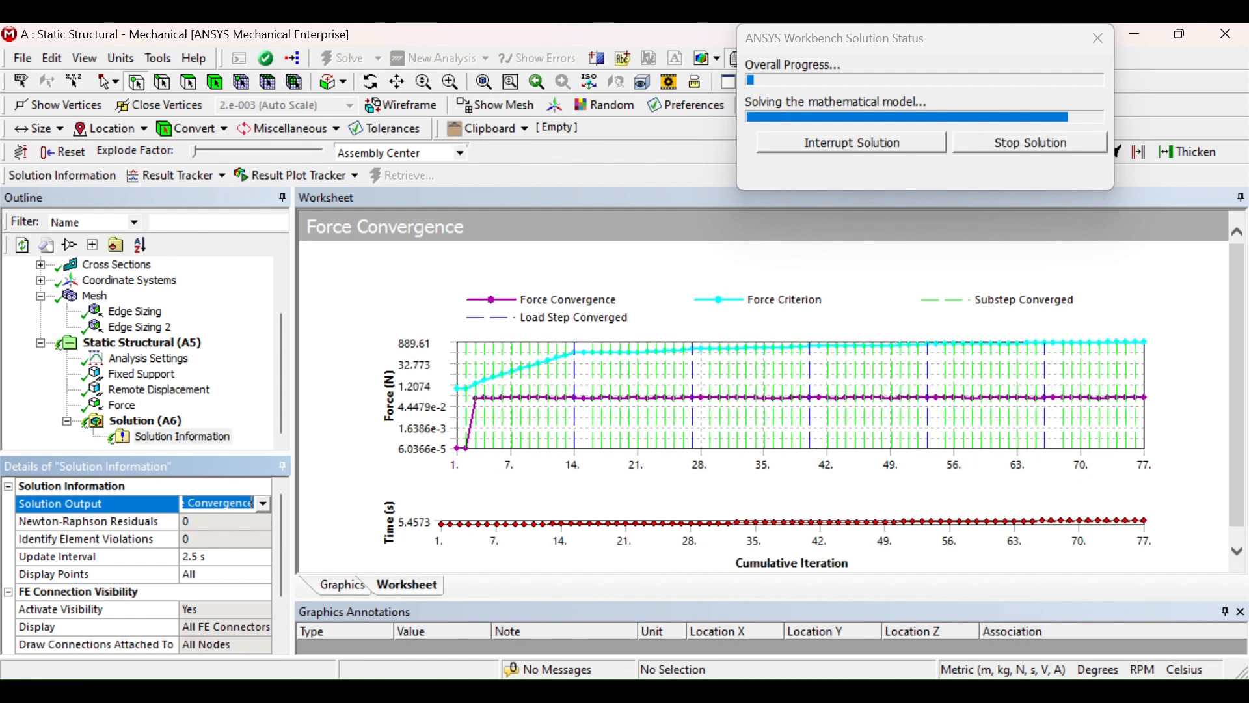
mouse_move(792, 691)
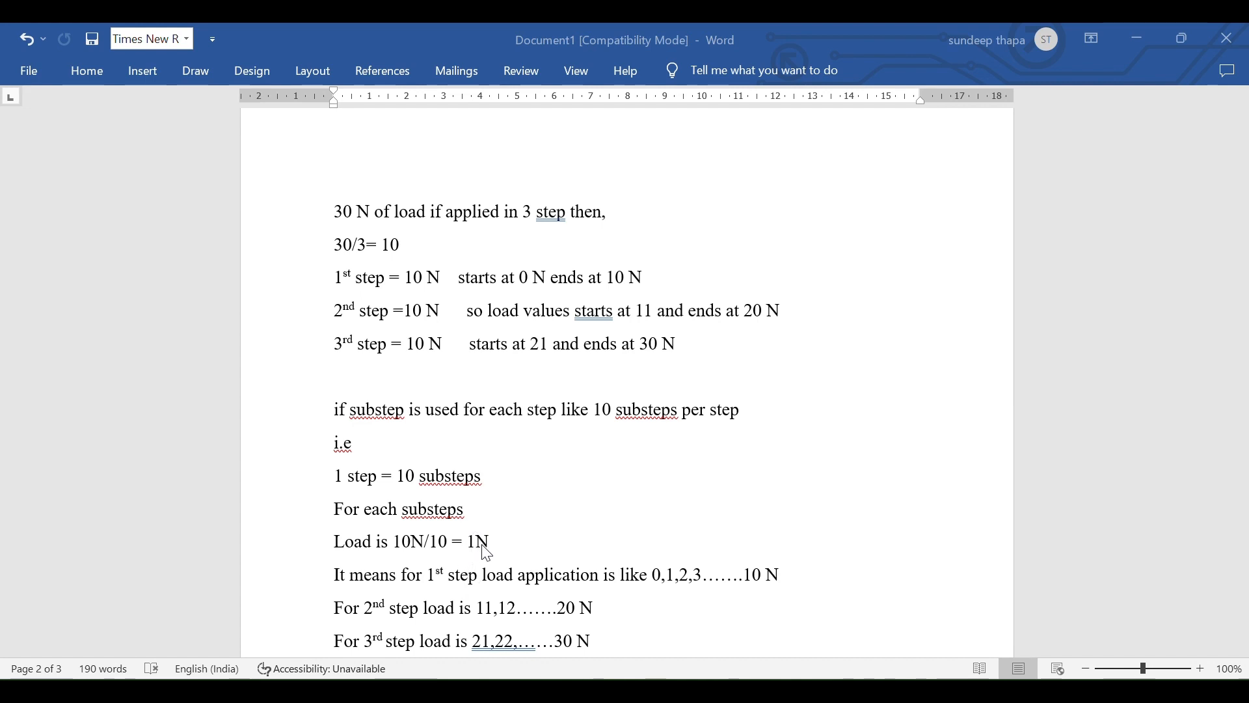
Switch to Word and read the notes explaining load steps and substeps
scroll(488, 552, "down", 1)
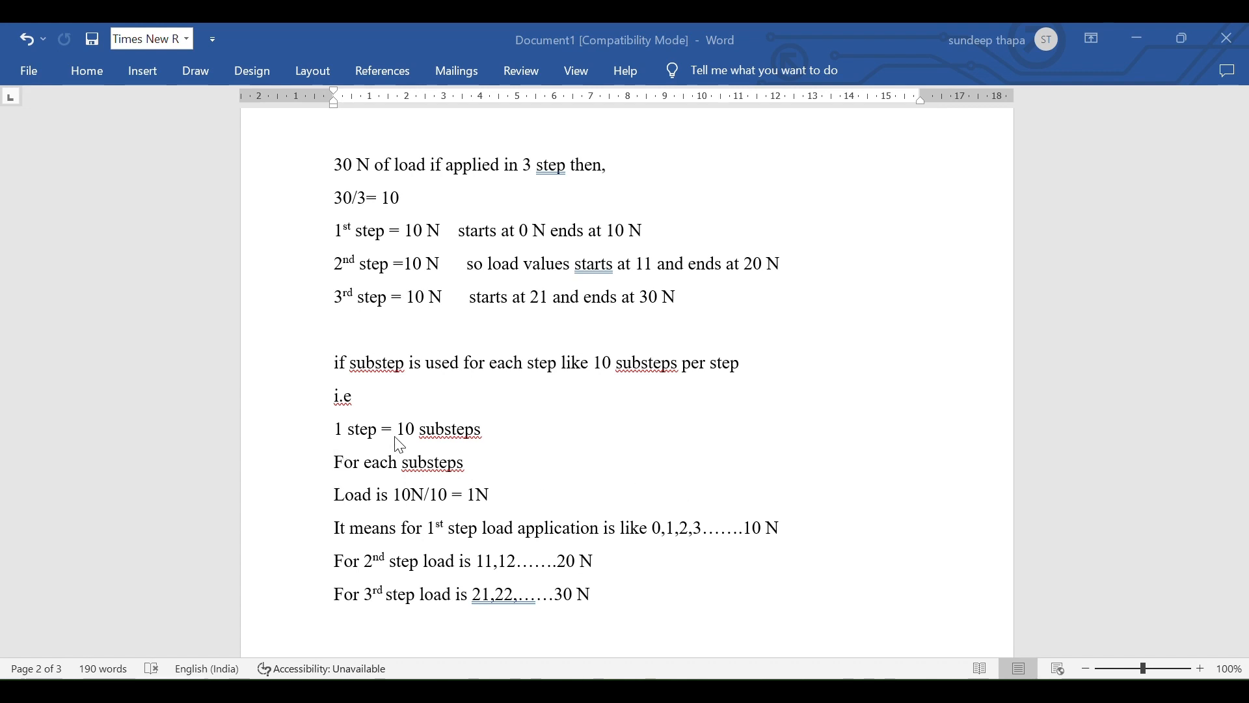
Scroll through the load step and substep notes, then return to the Mechanical window
scroll(400, 506, "down", 1)
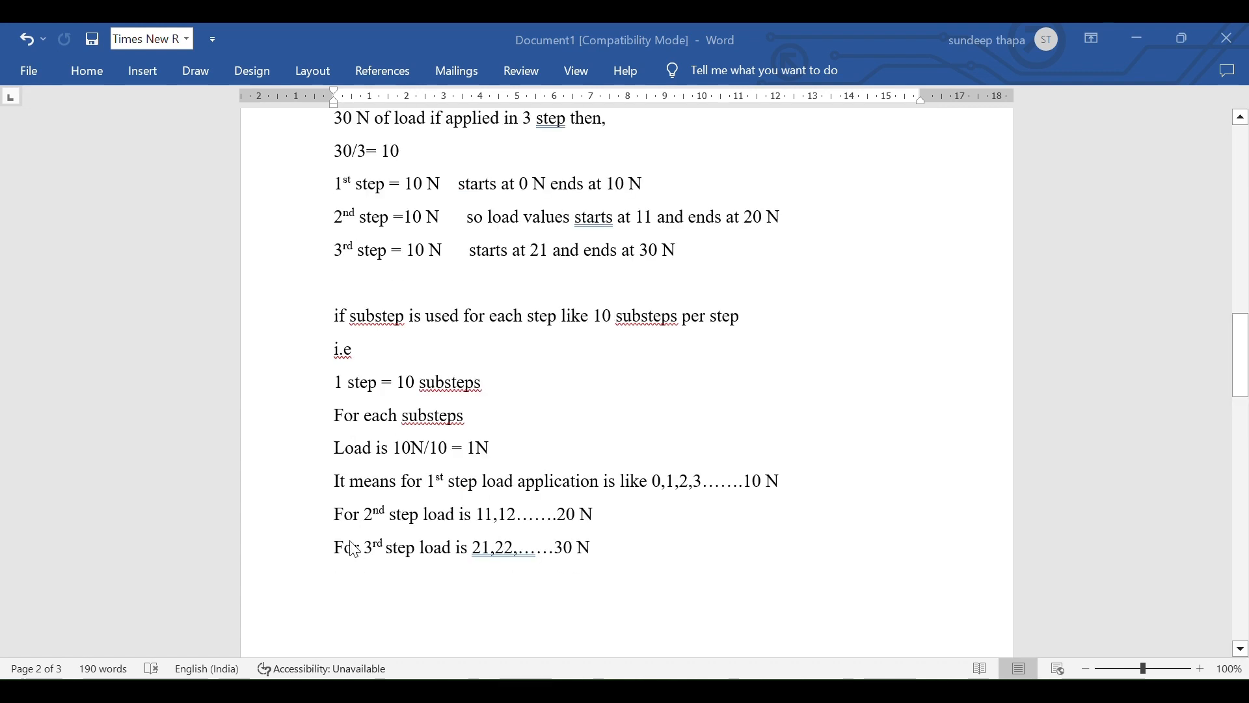
scroll(463, 528, "up", 1)
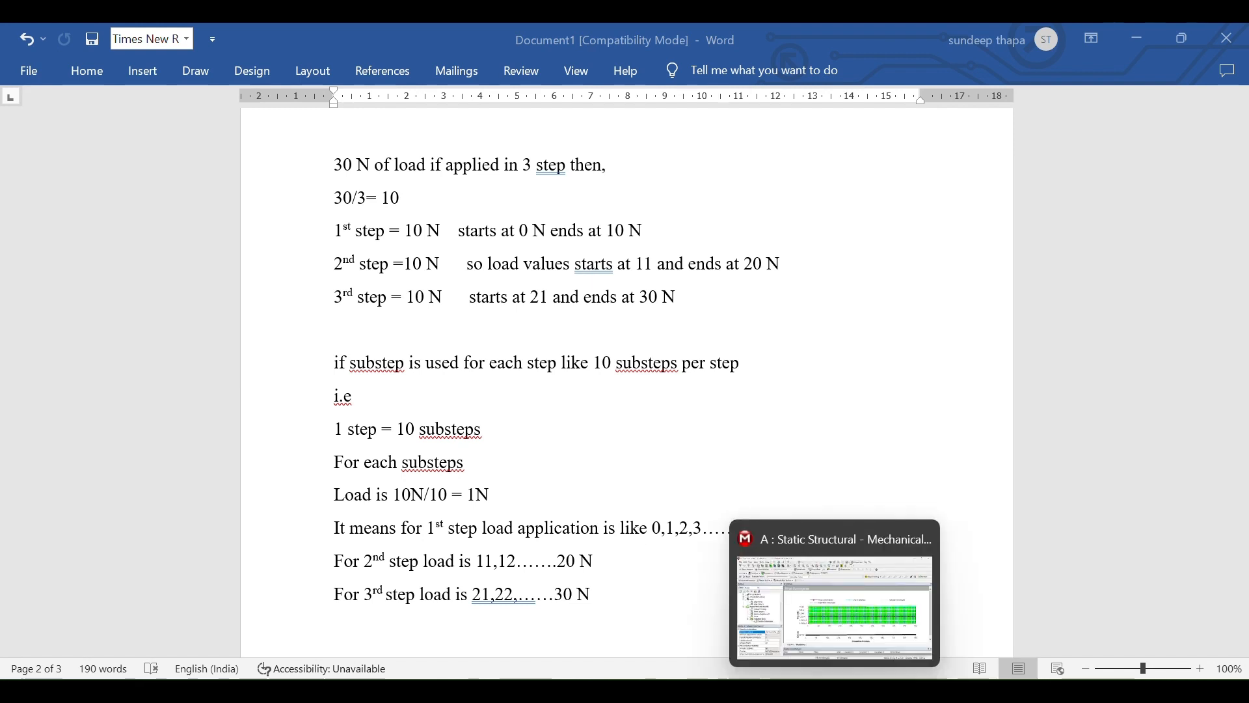
left_click(835, 691)
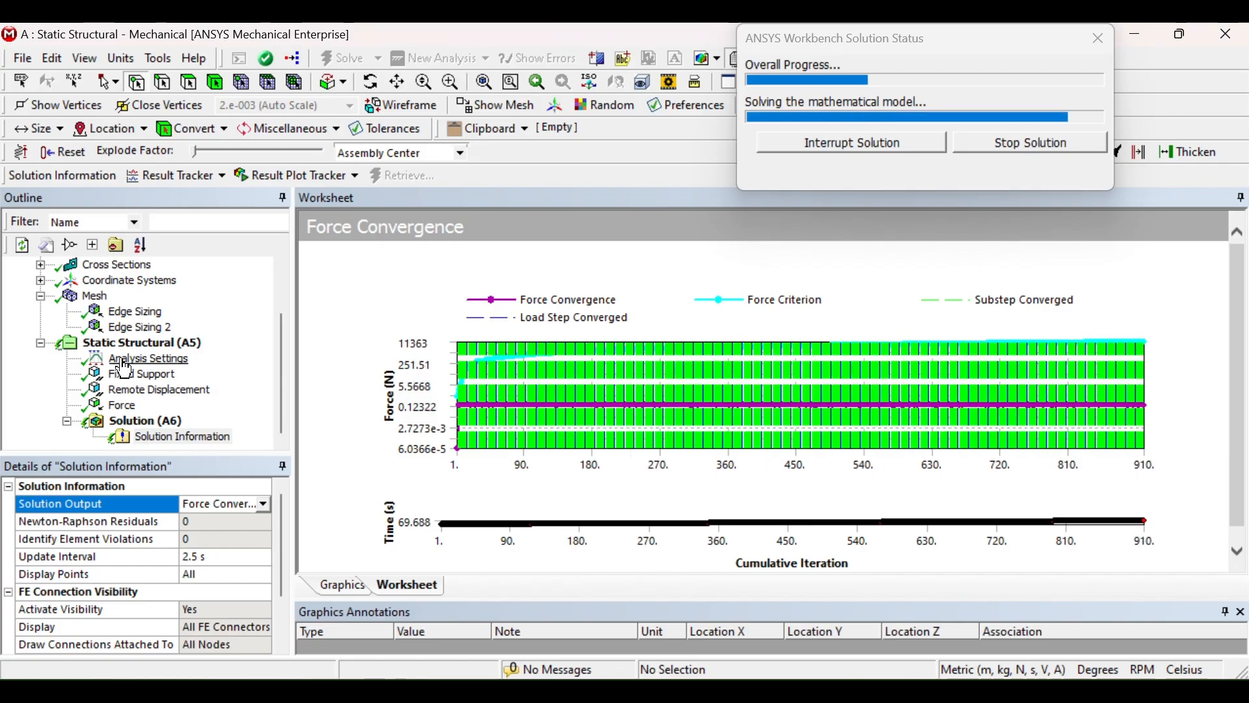
Compare the Analysis Settings step controls with the notes and the running Solution Information plot
left_click(124, 362)
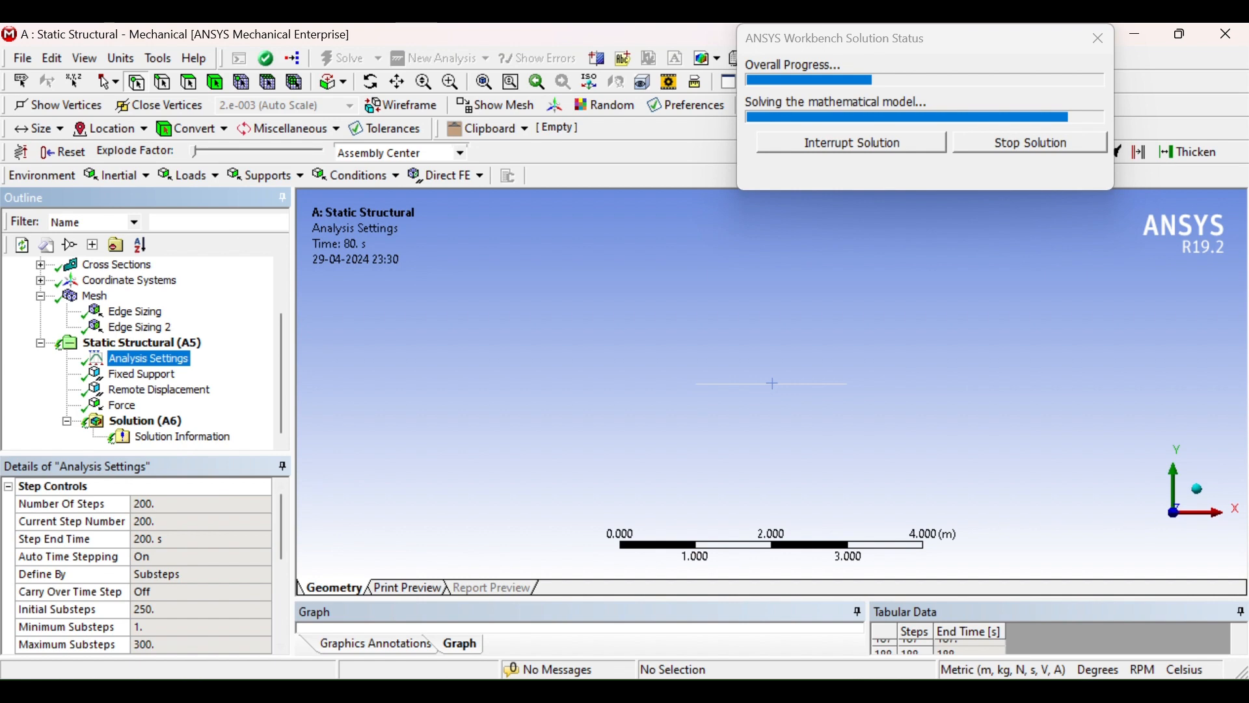
mouse_move(749, 691)
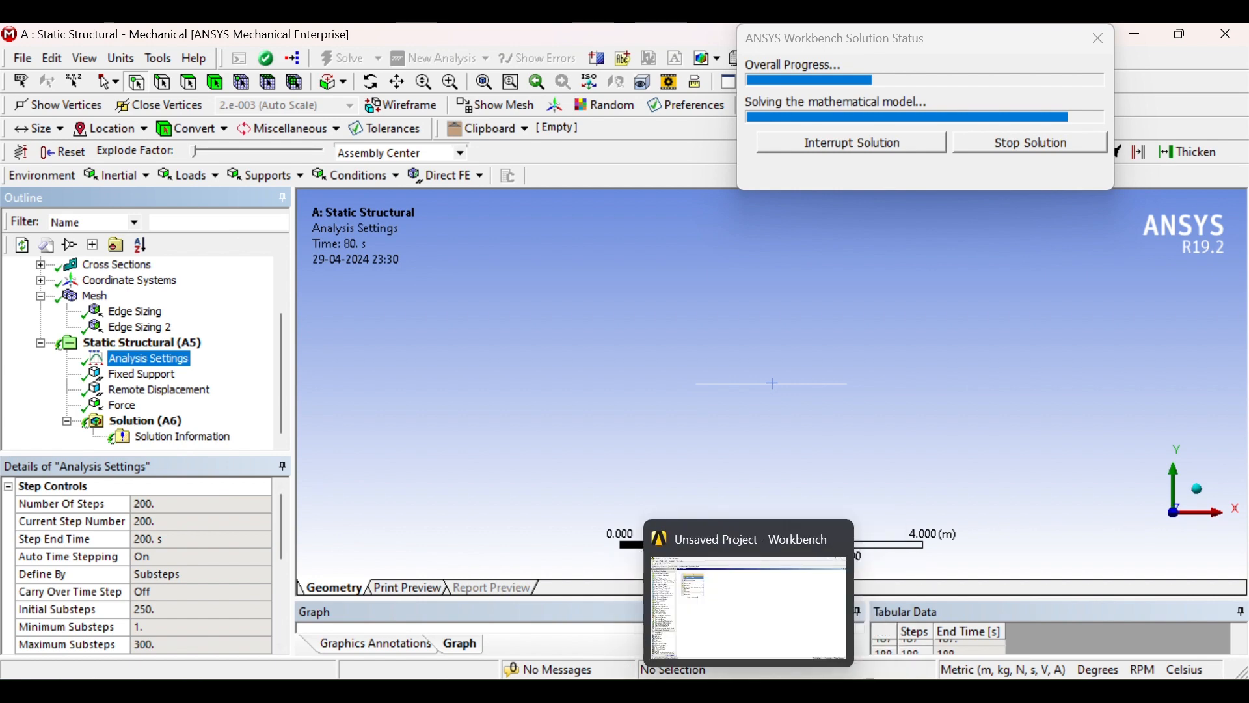
left_click(792, 691)
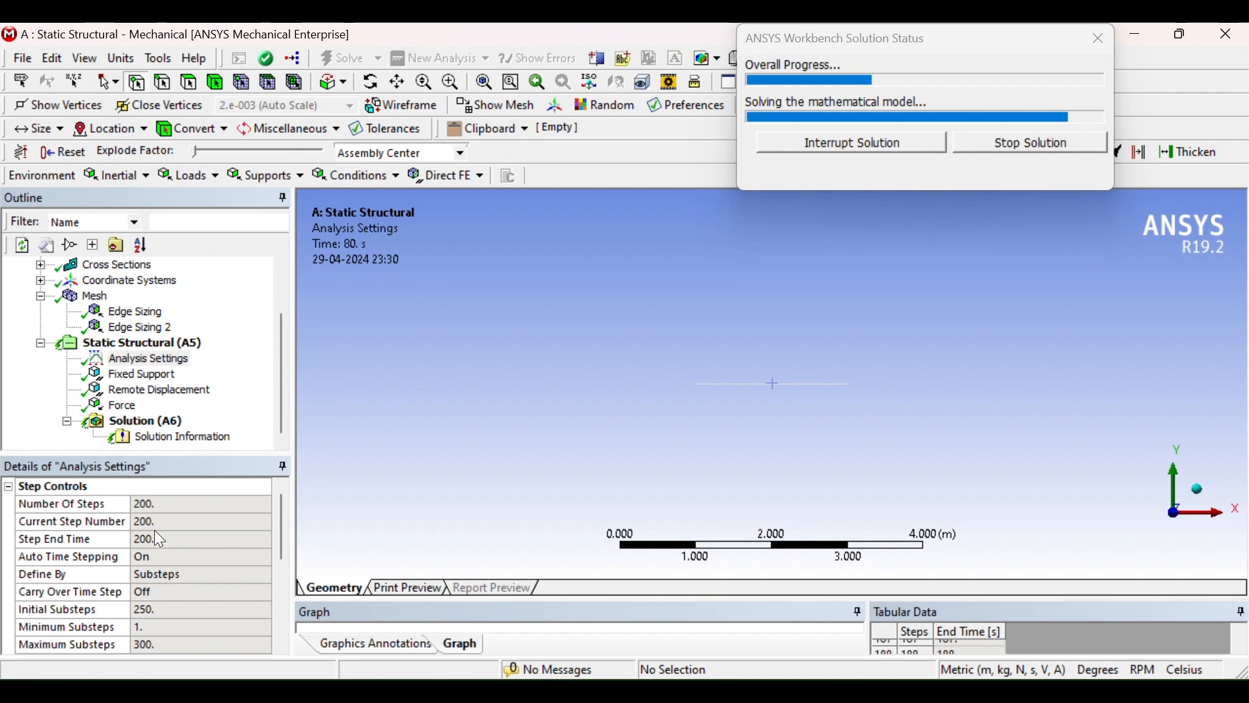
left_click(173, 440)
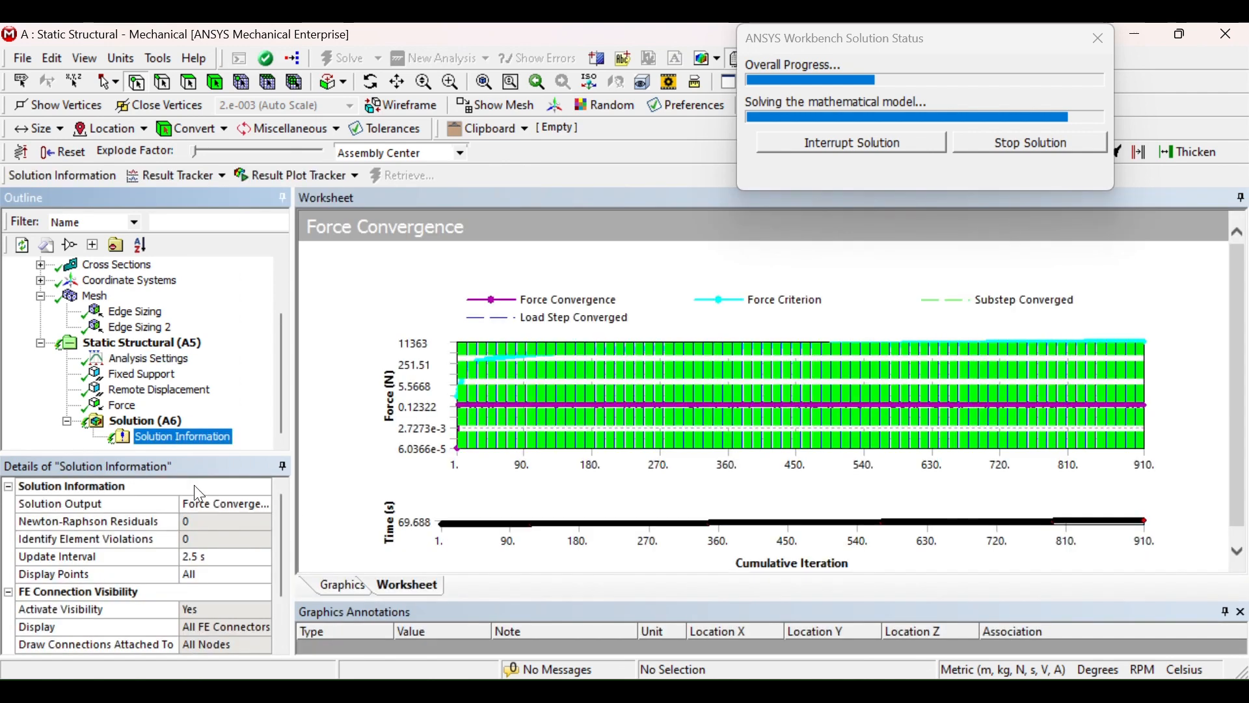
left_click(148, 359)
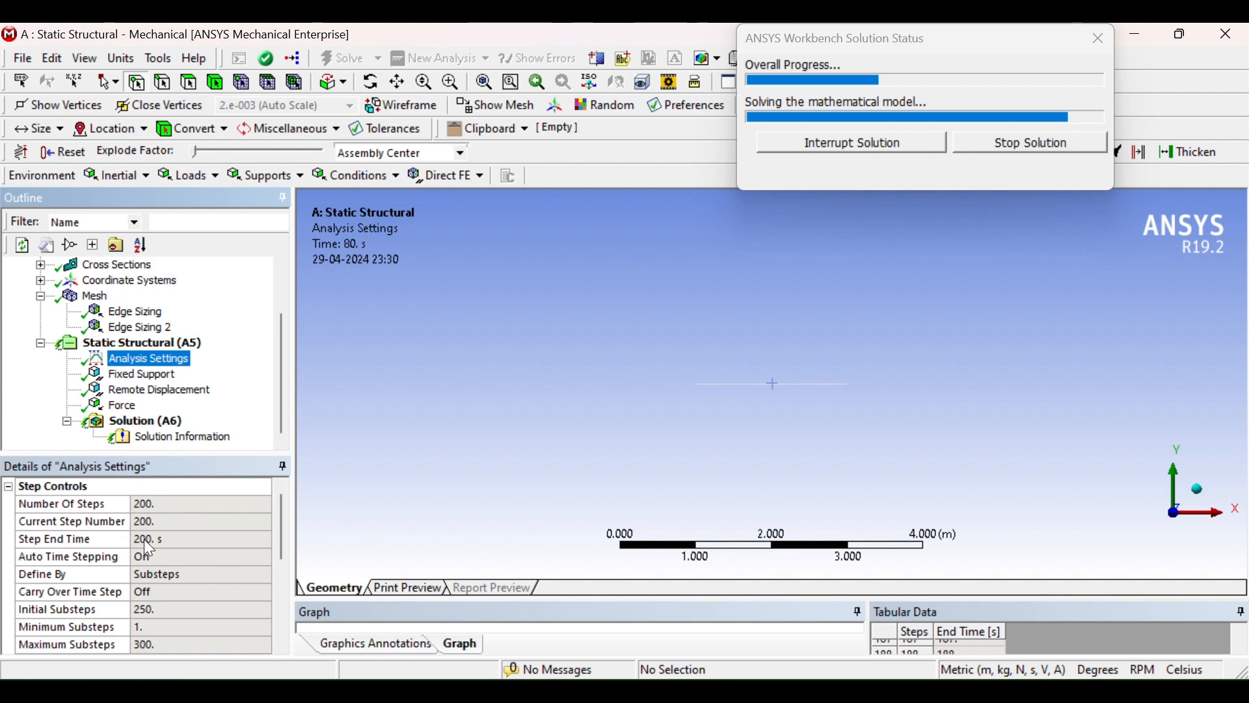
left_click(170, 437)
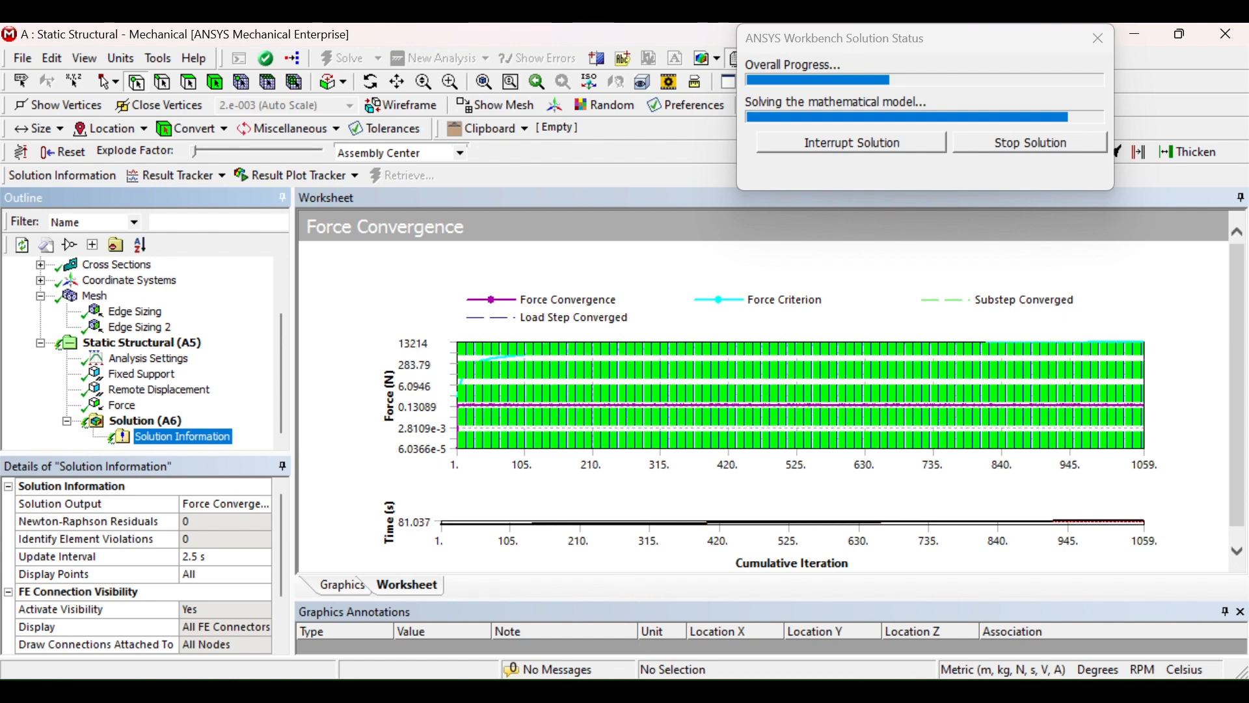
mouse_move(794, 690)
left_click(794, 608)
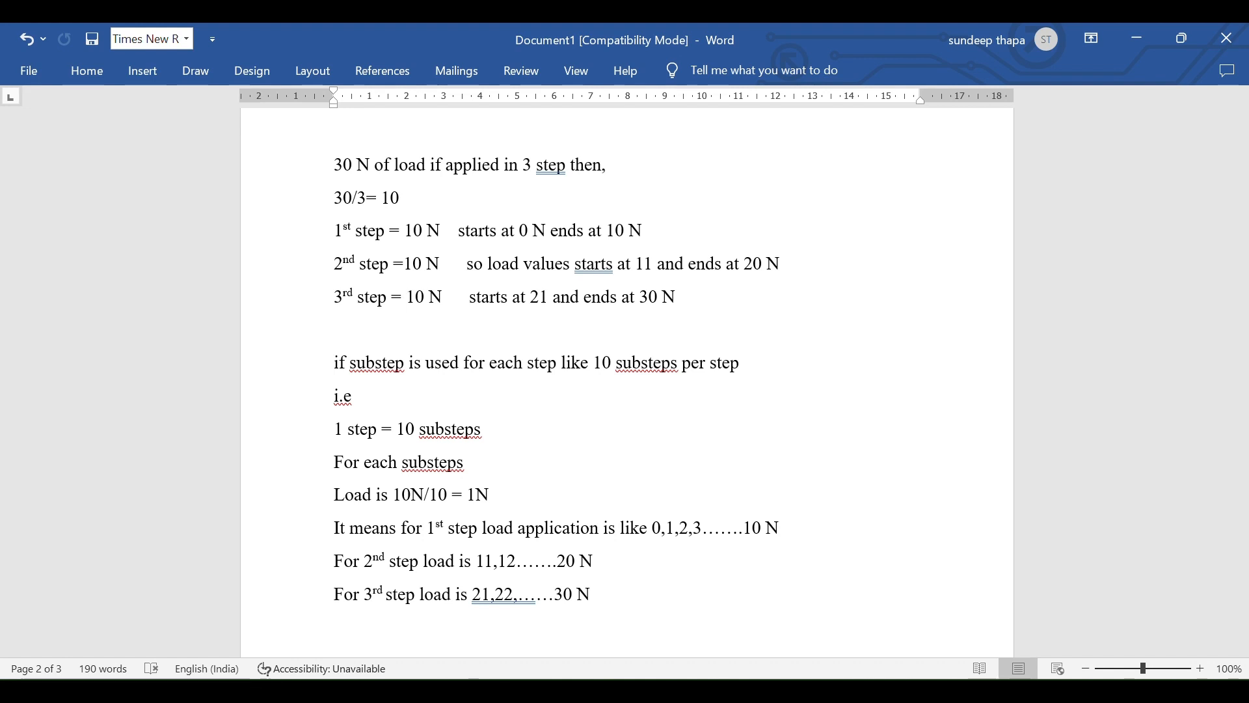
left_click(200, 612)
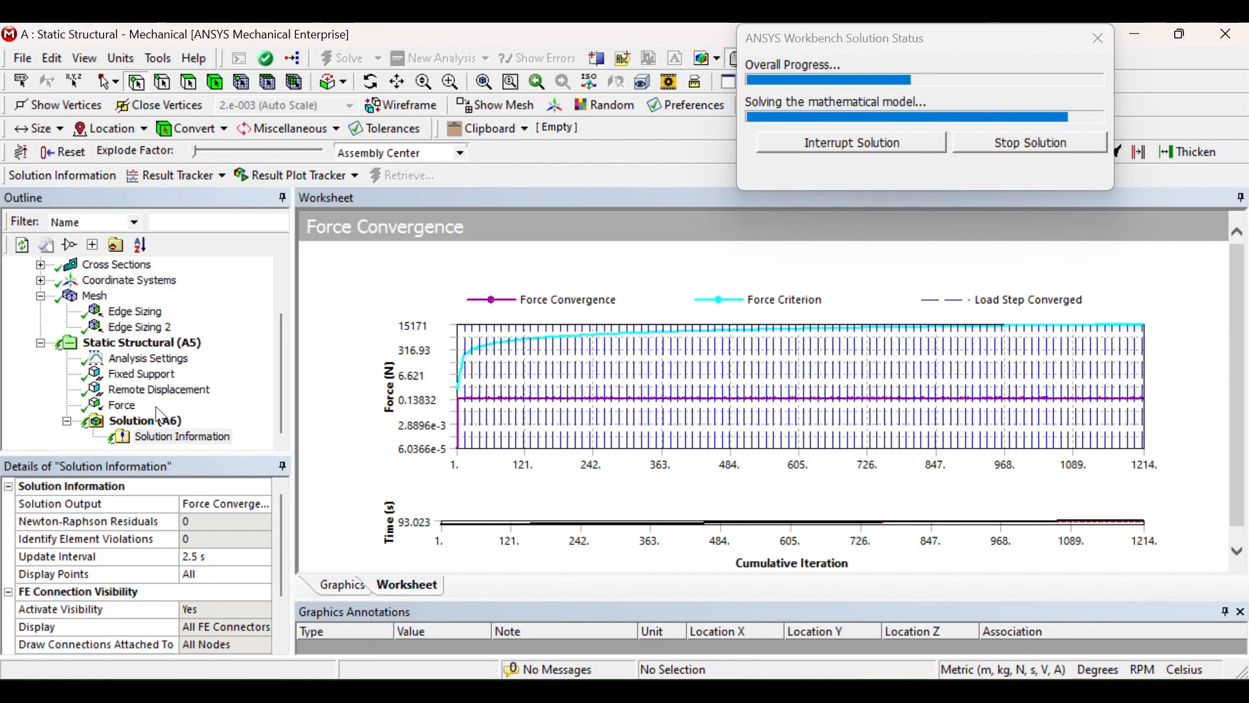
left_click(151, 360)
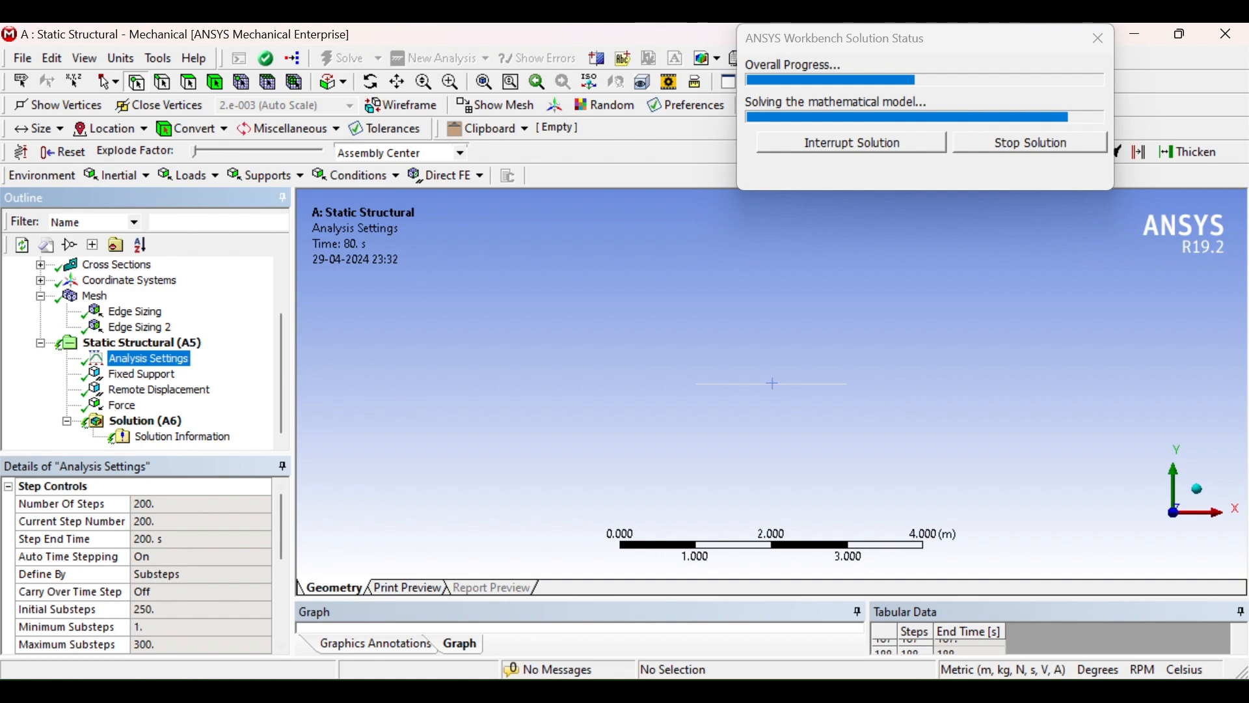
left_click(834, 692)
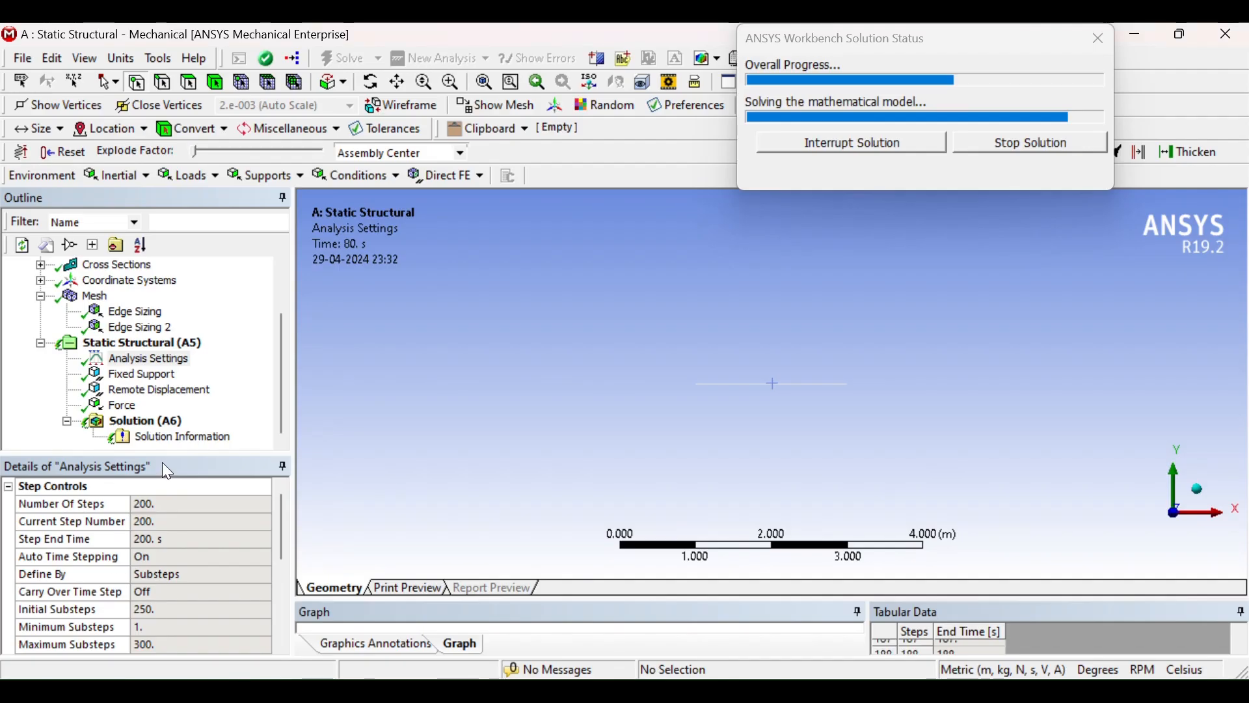
left_click(174, 439)
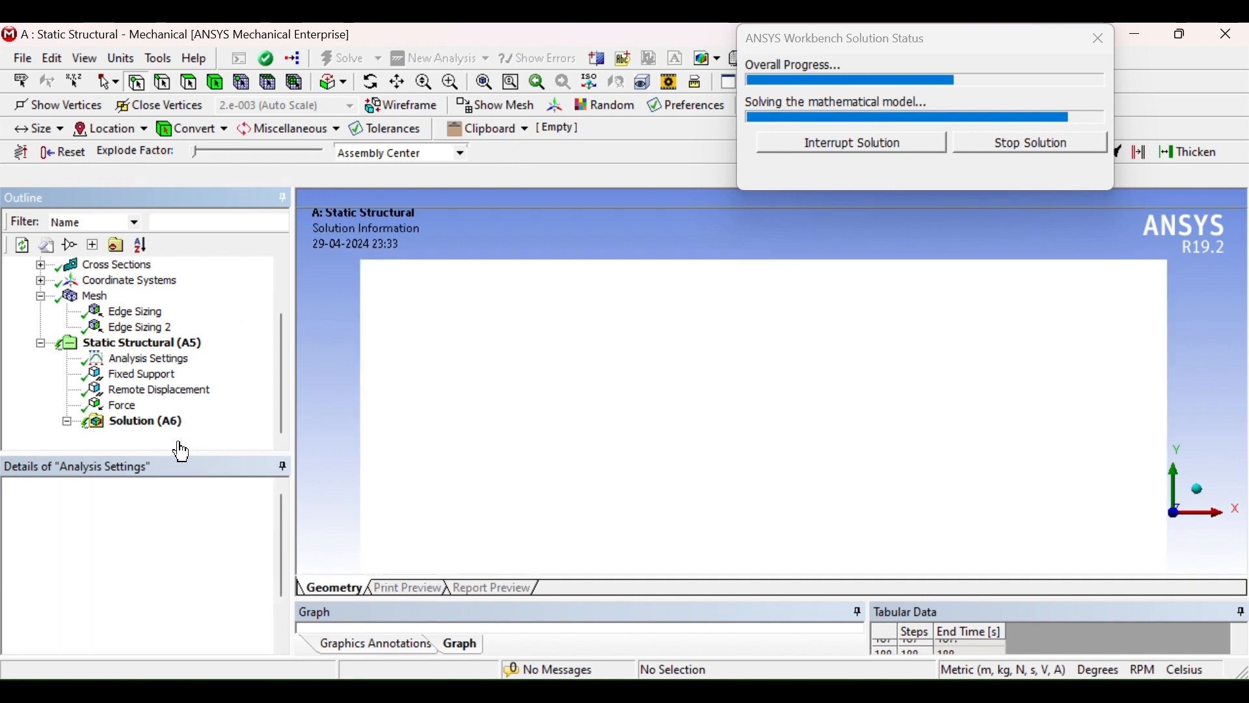
Keep the Solution Information output on Force Convergence and monitor the solution progress
left_click(229, 506)
left_click(264, 505)
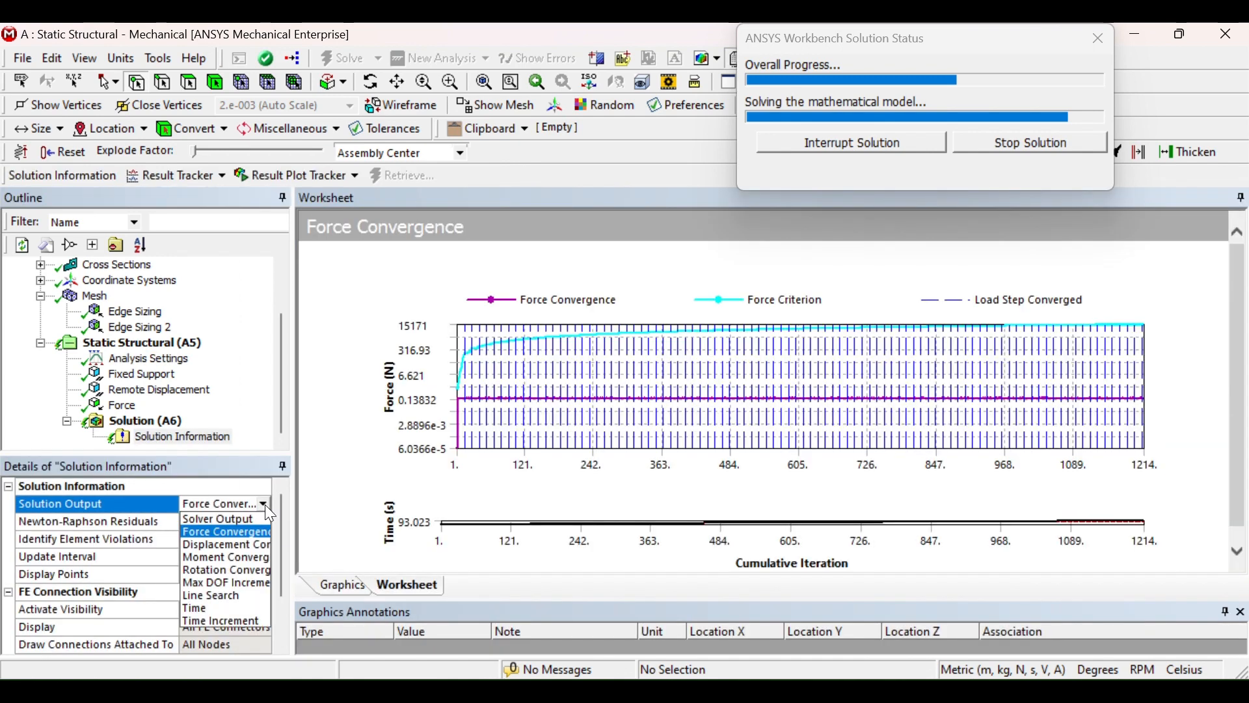
left_click(248, 536)
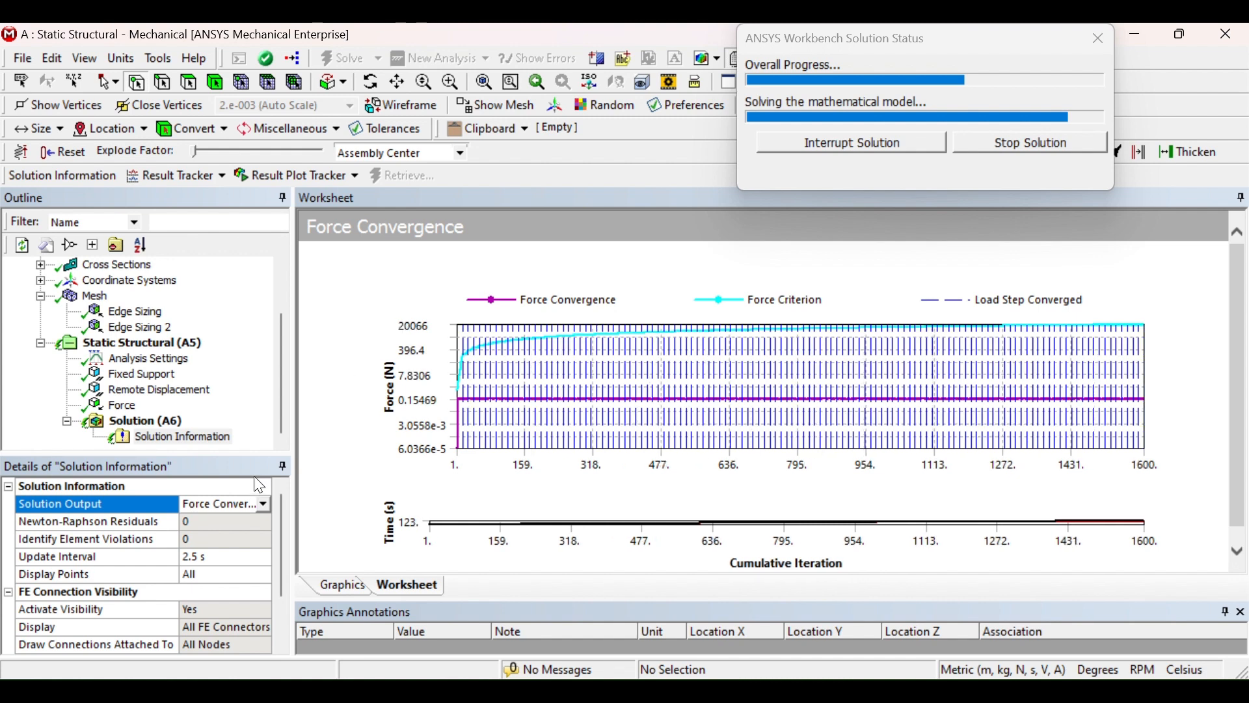
left_click(136, 360)
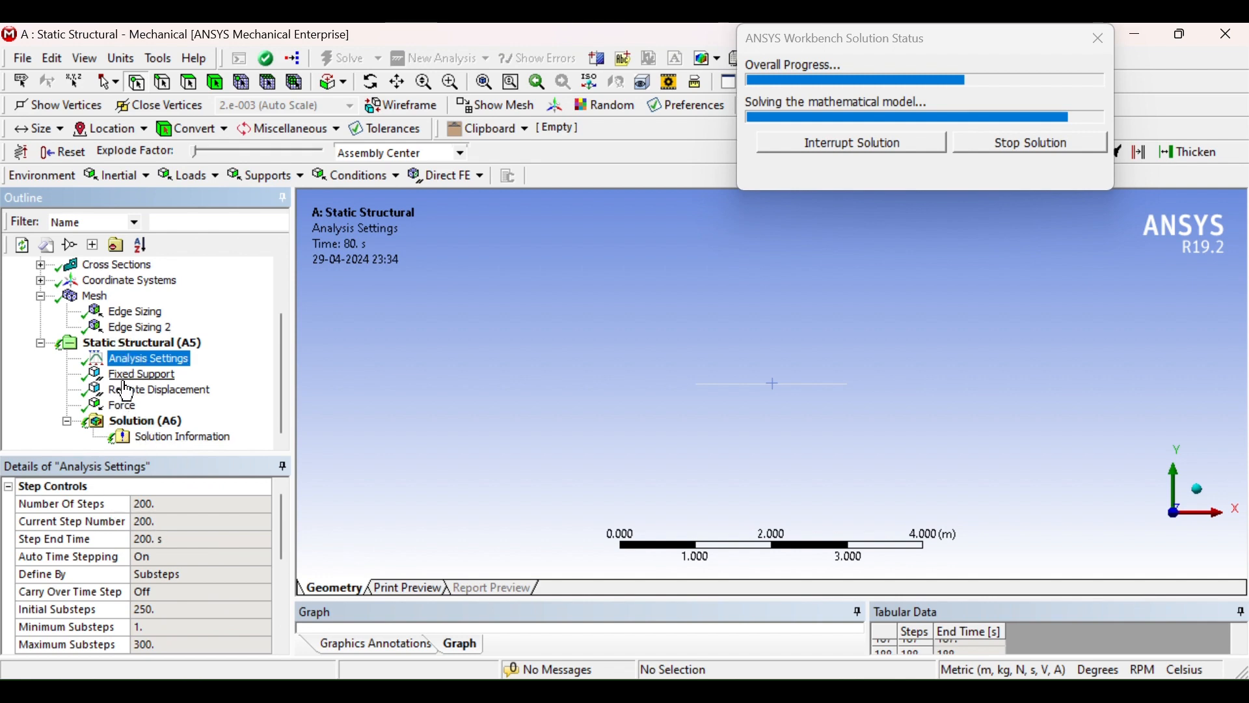
left_click(155, 440)
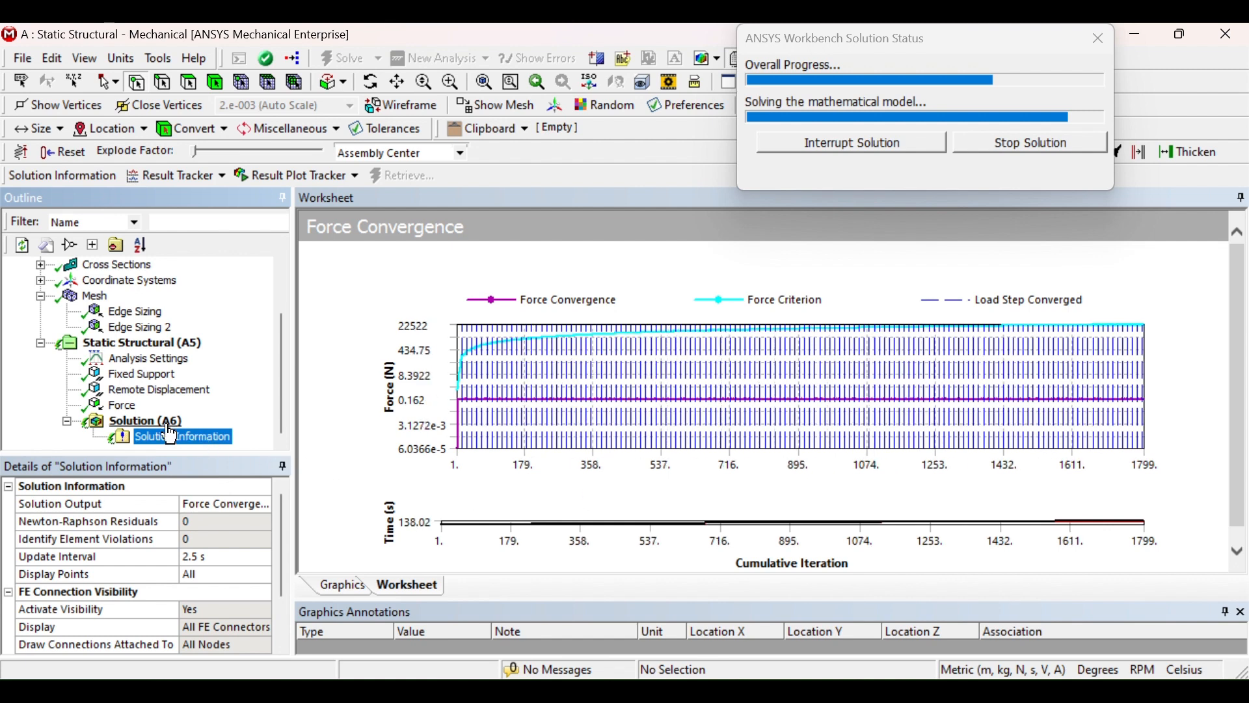
left_click(140, 421)
left_click(124, 441)
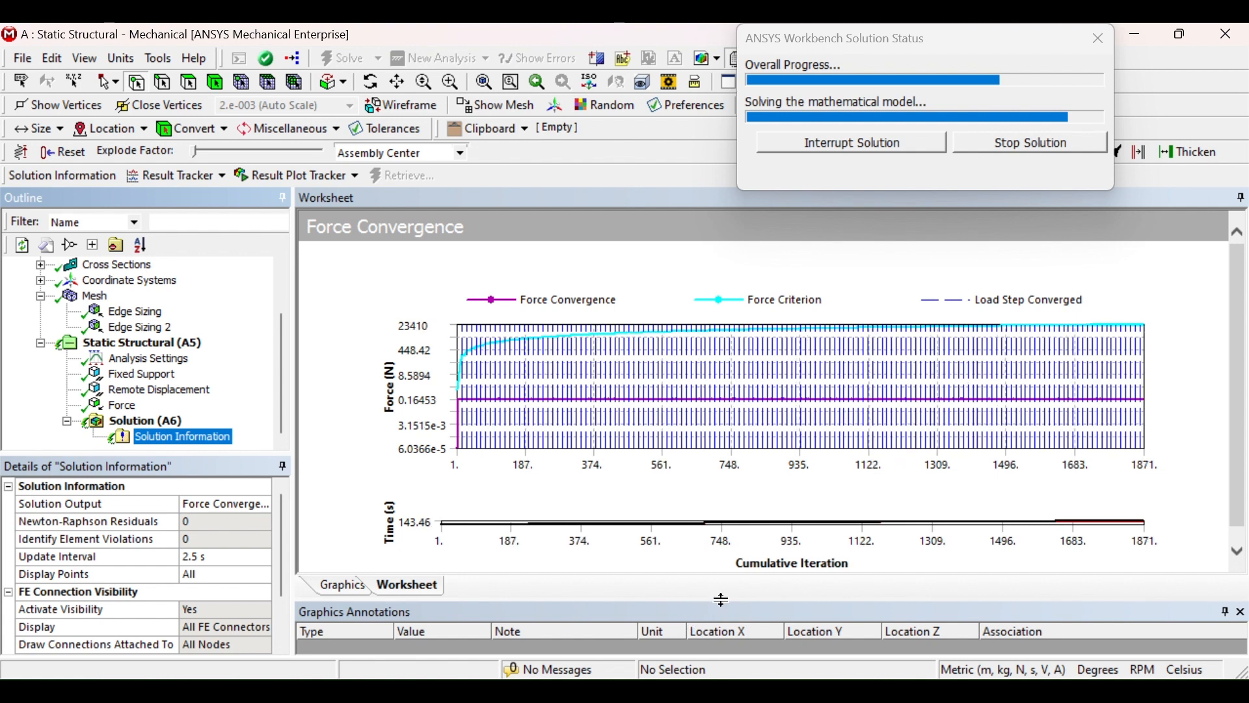
Enlarge the convergence worksheet area and scroll through the outline tree
left_click_drag(721, 600, 721, 613)
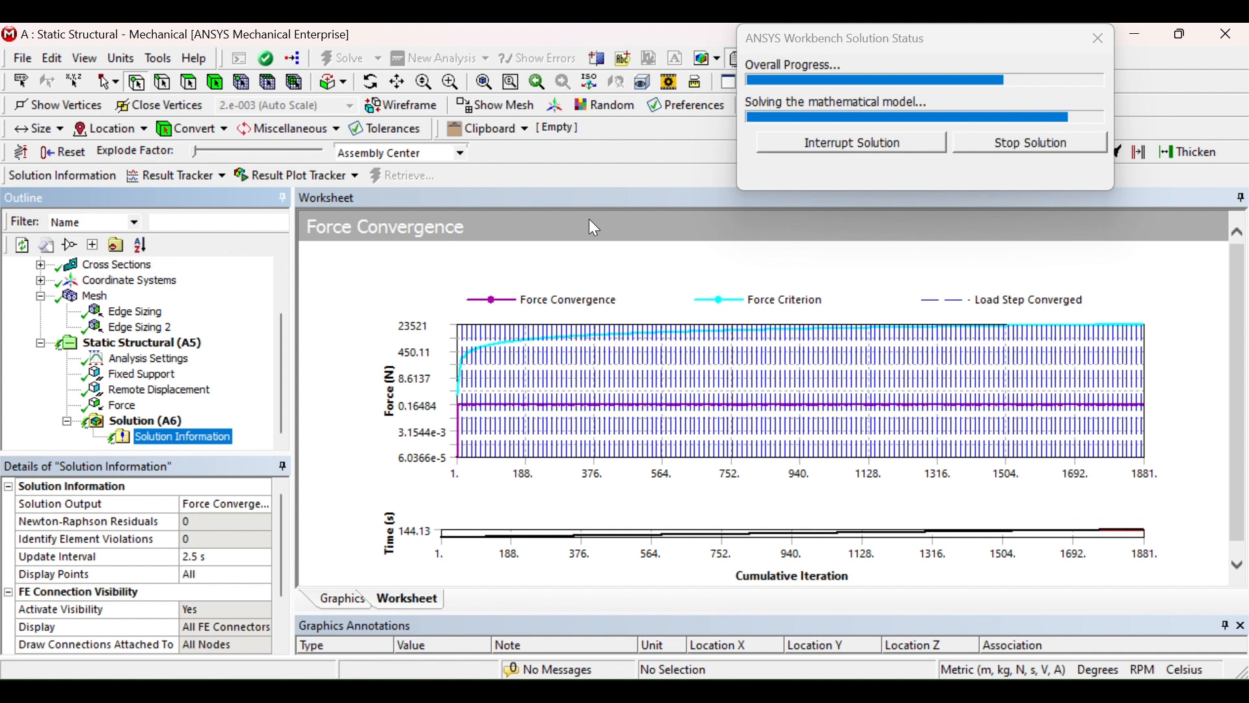
scroll(234, 397, "up", 2)
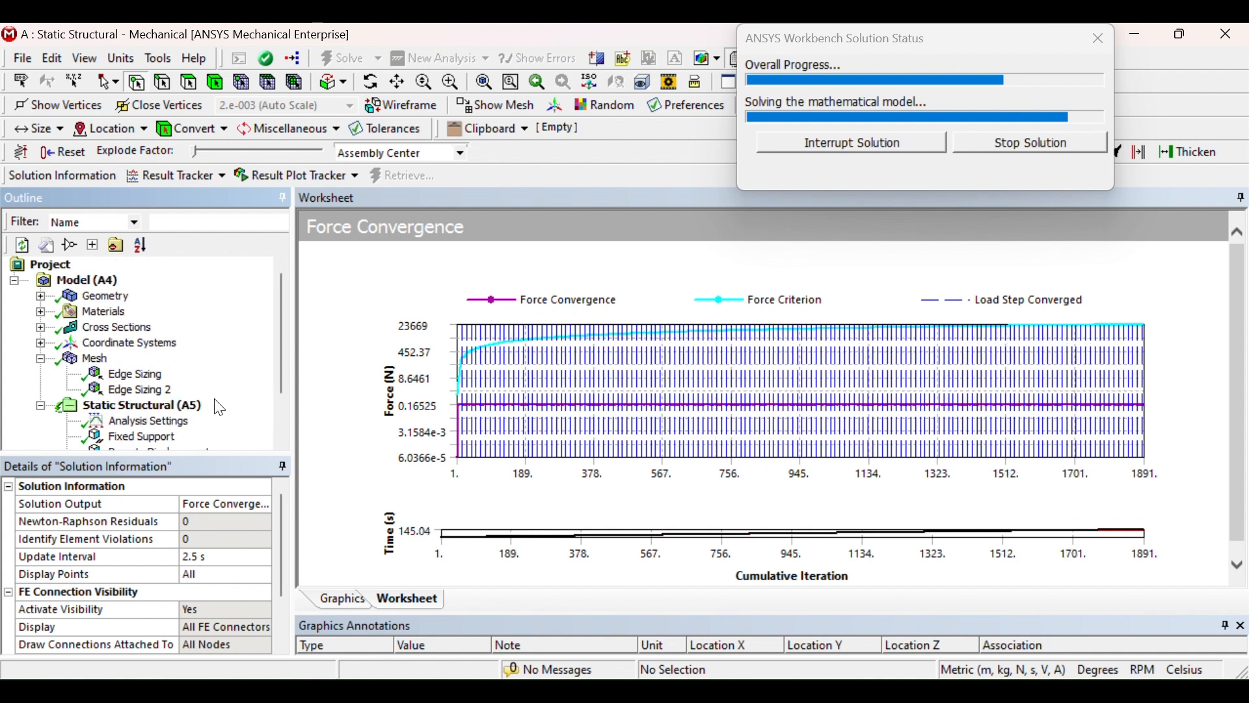
scroll(219, 407, "down", 2)
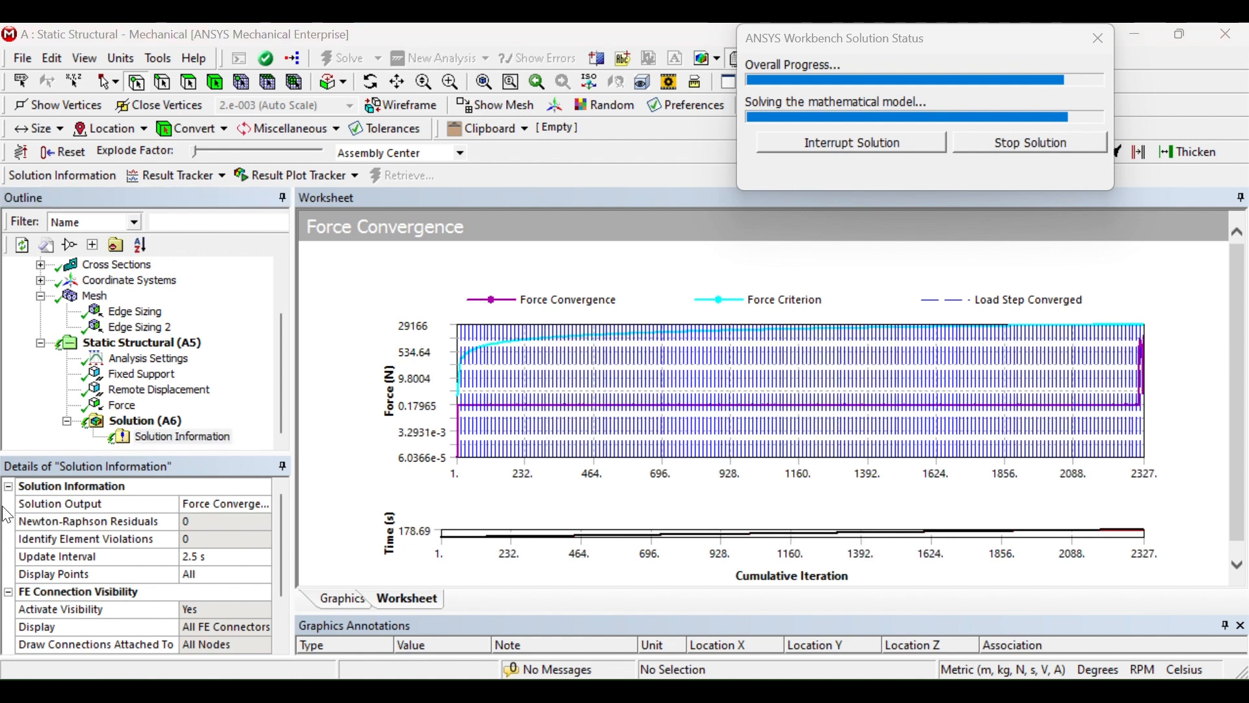
Inspect the mesh's node and element statistics in the Mesh details
left_click(103, 297)
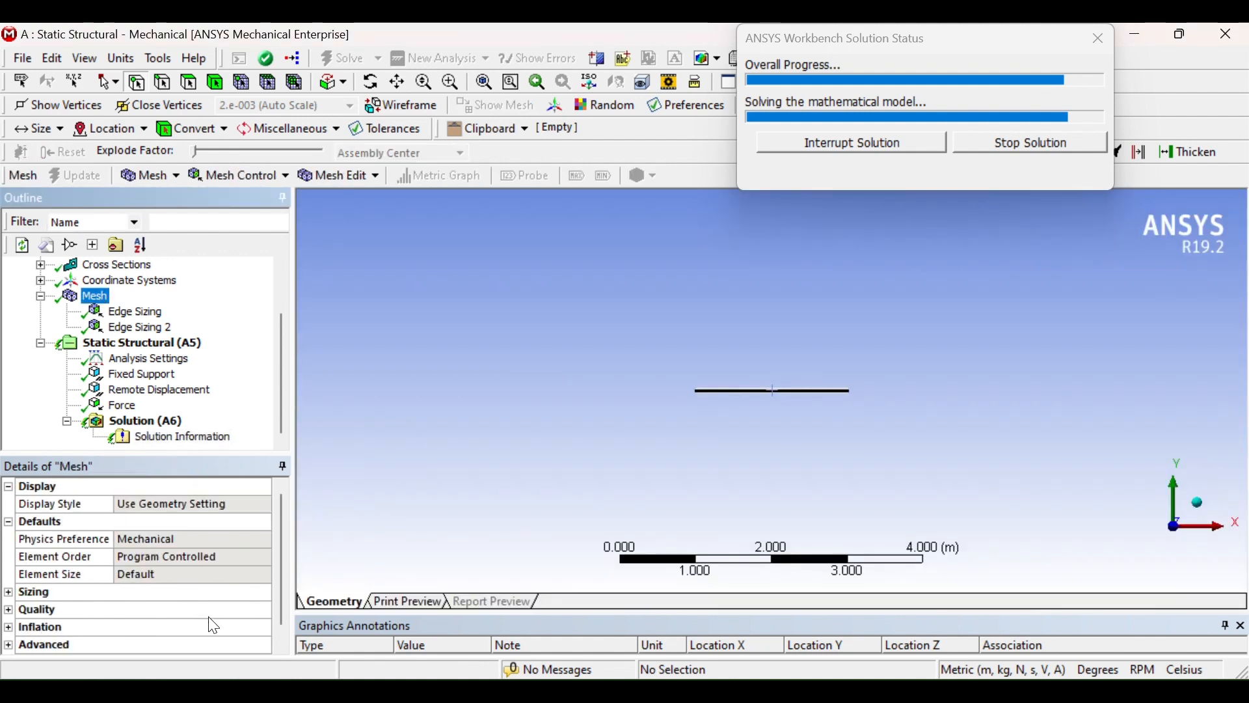
left_click_drag(283, 564, 281, 631)
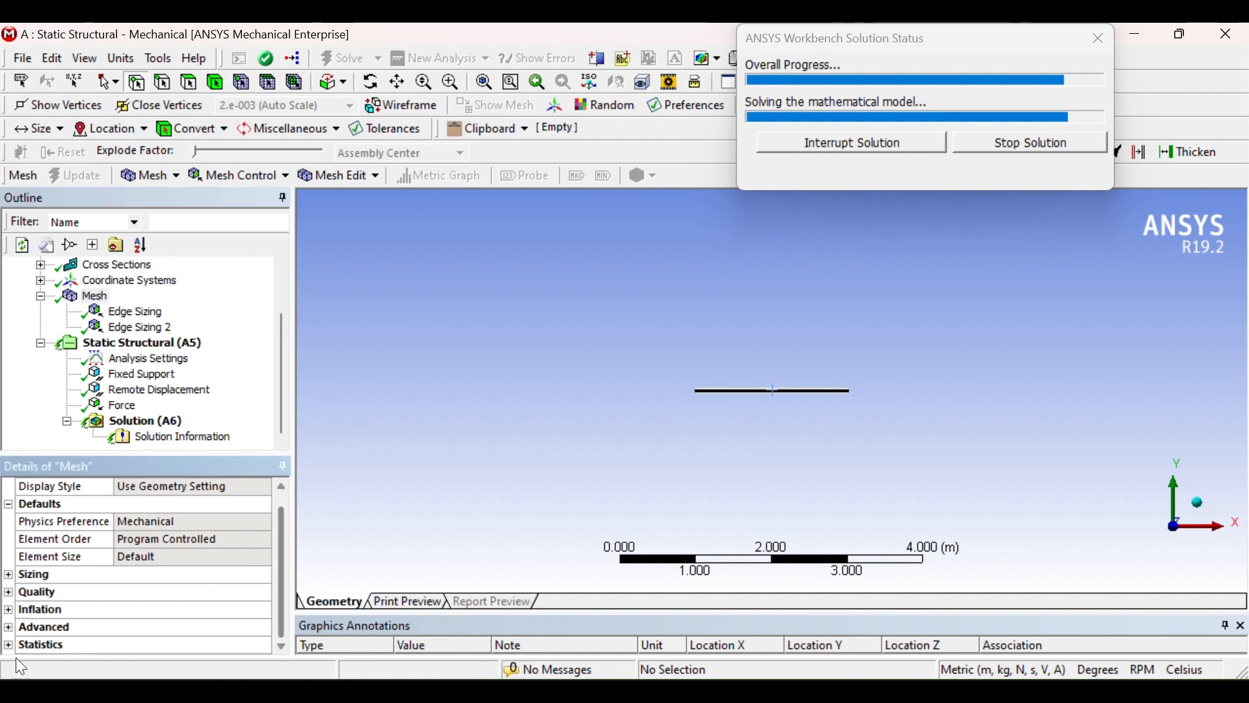
mouse_move(15, 657)
left_click(885, 401)
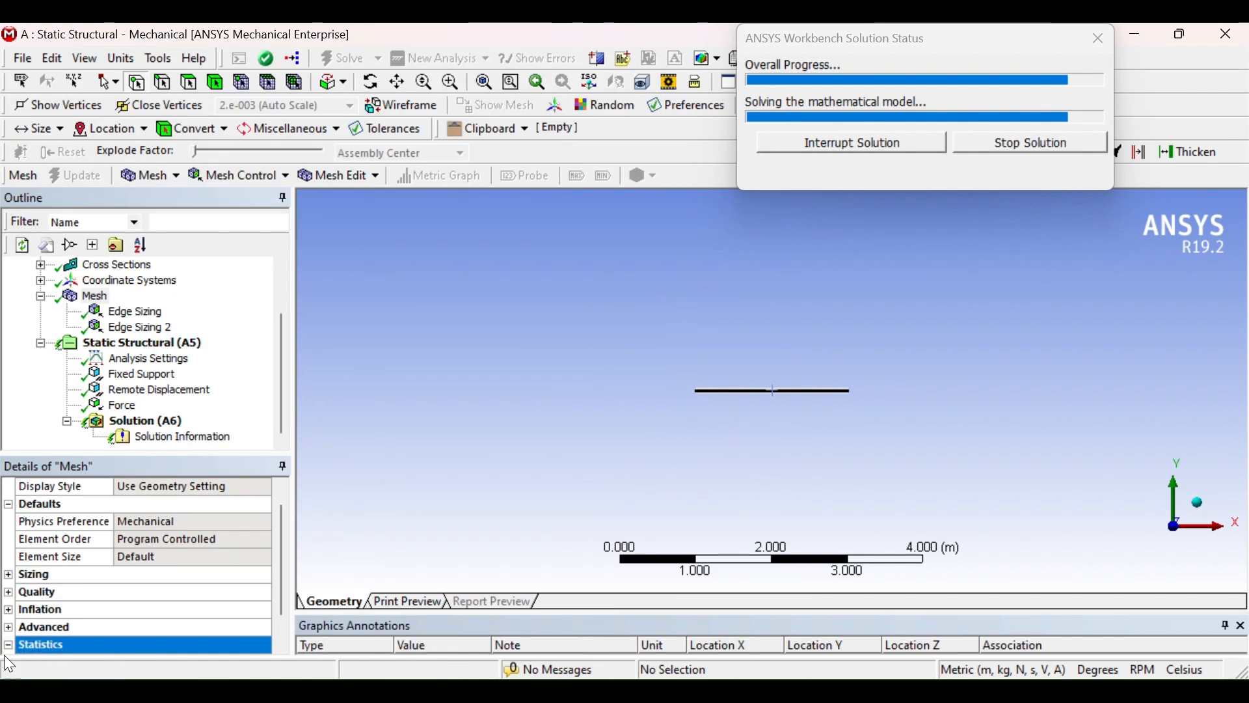
left_click(10, 646)
left_click(11, 646)
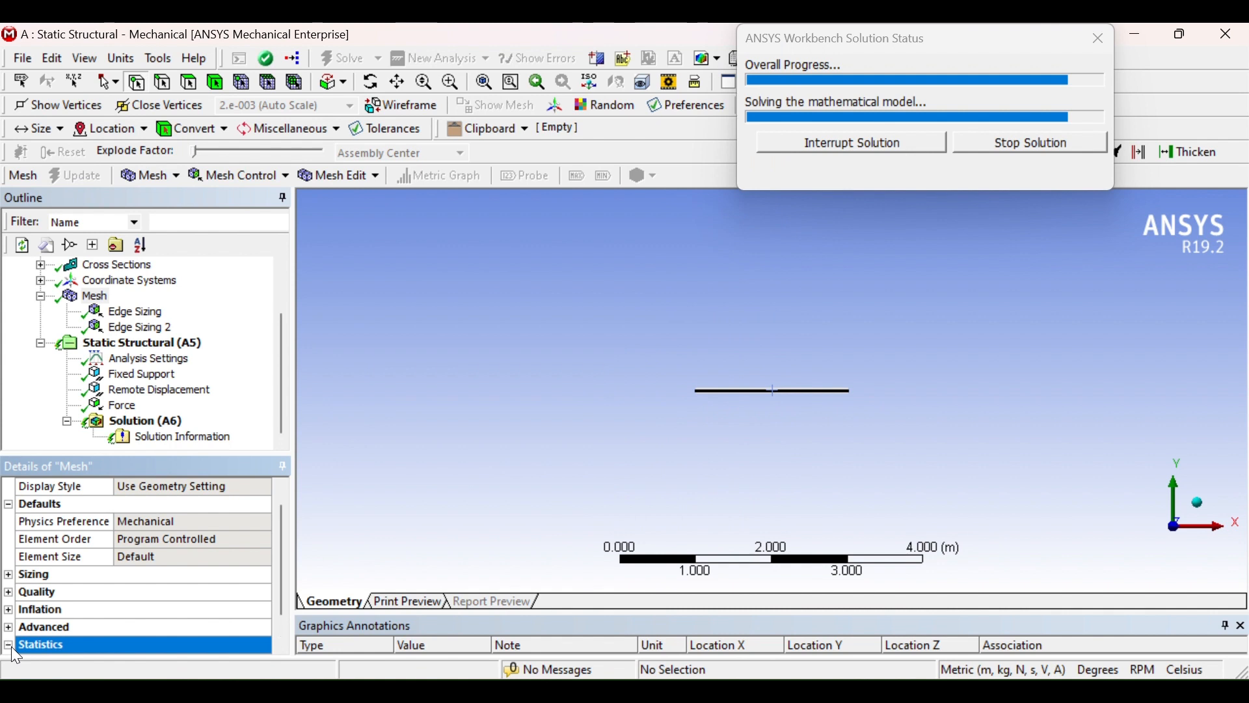
left_click_drag(287, 584, 284, 634)
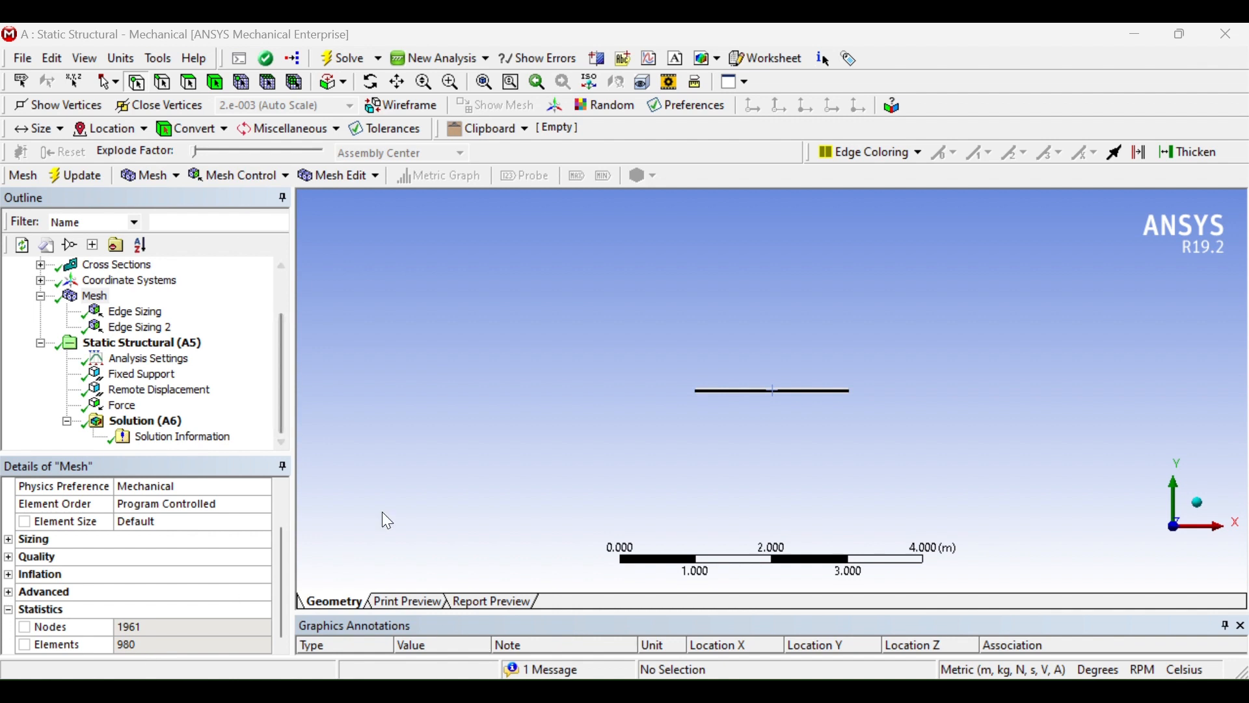
Zoom into the beam in the graphics view and review the final convergence plot and Solution details
scroll(755, 378, "up", 5)
middle_click_drag(755, 378, 726, 393)
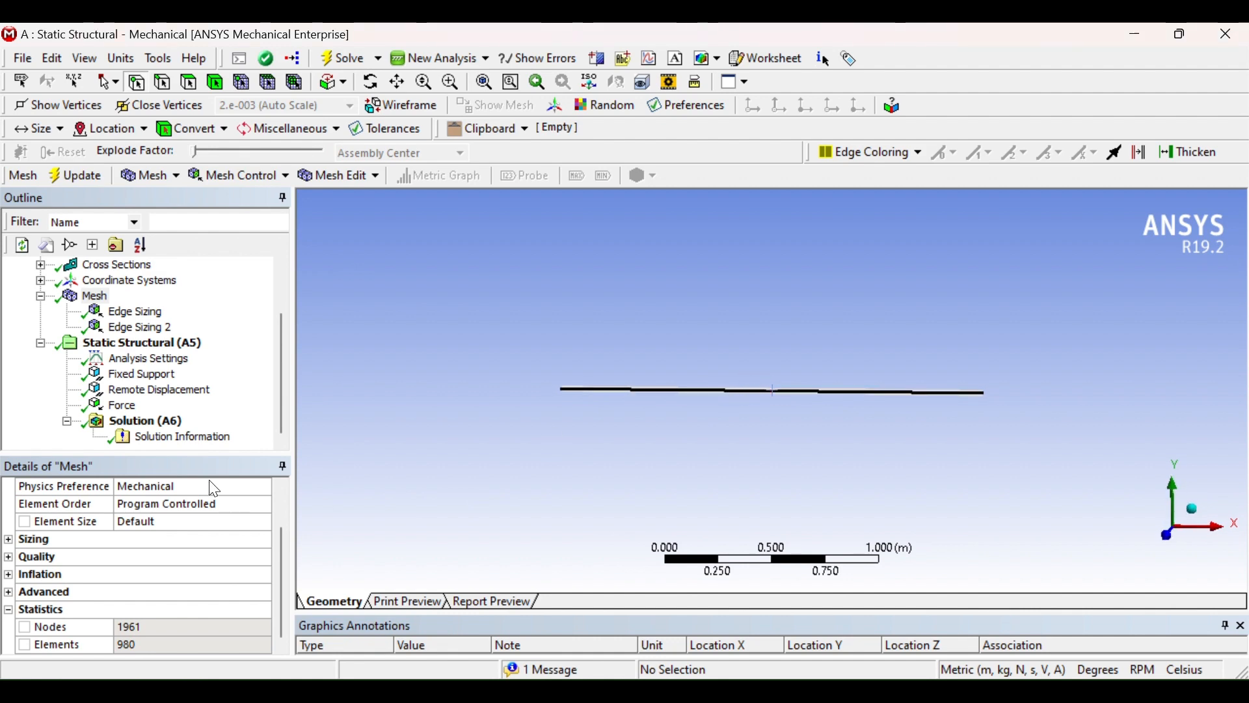
left_click(179, 441)
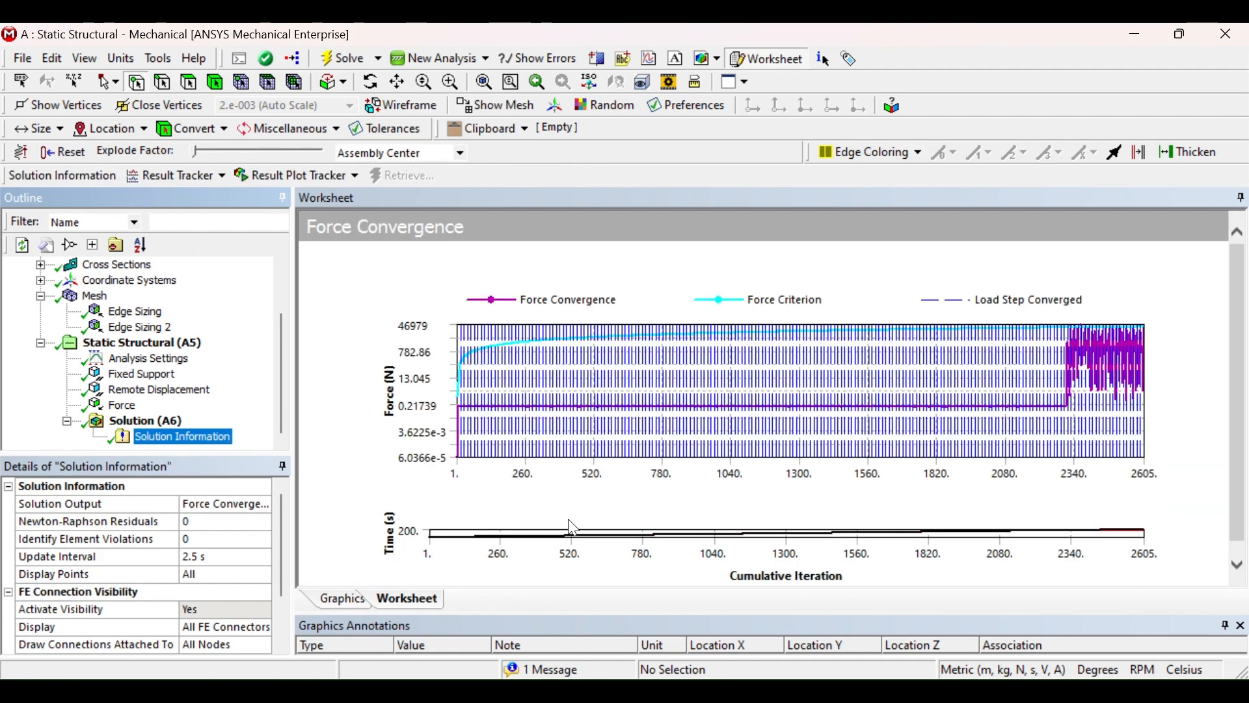
left_click(130, 423)
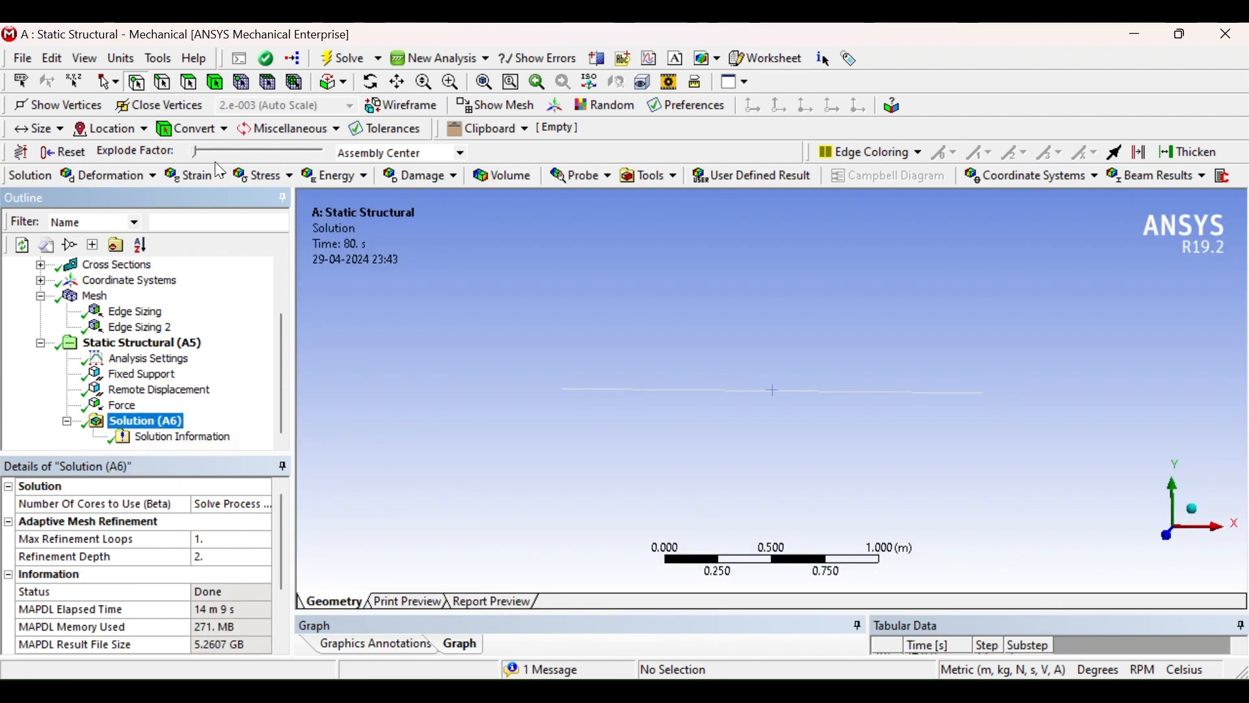
left_click(272, 177)
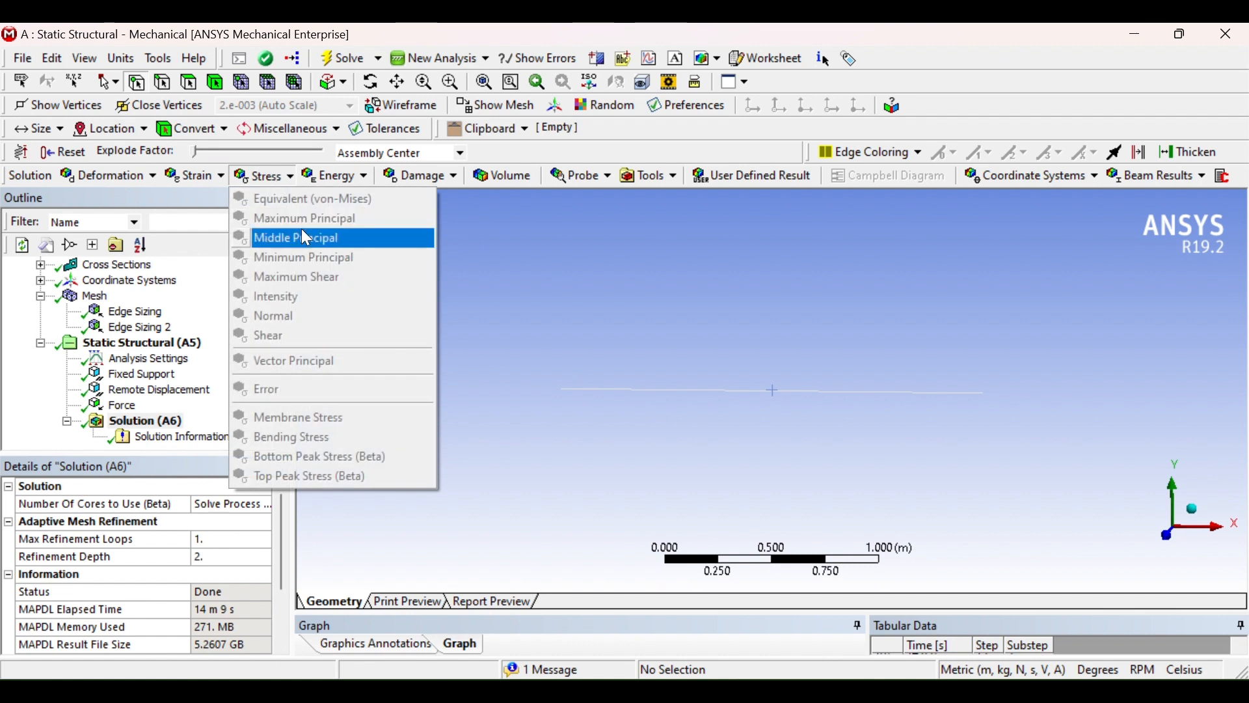
left_click(506, 314)
Insert a Directional Deformation result under the Solution
left_click(134, 421)
right_click(124, 422)
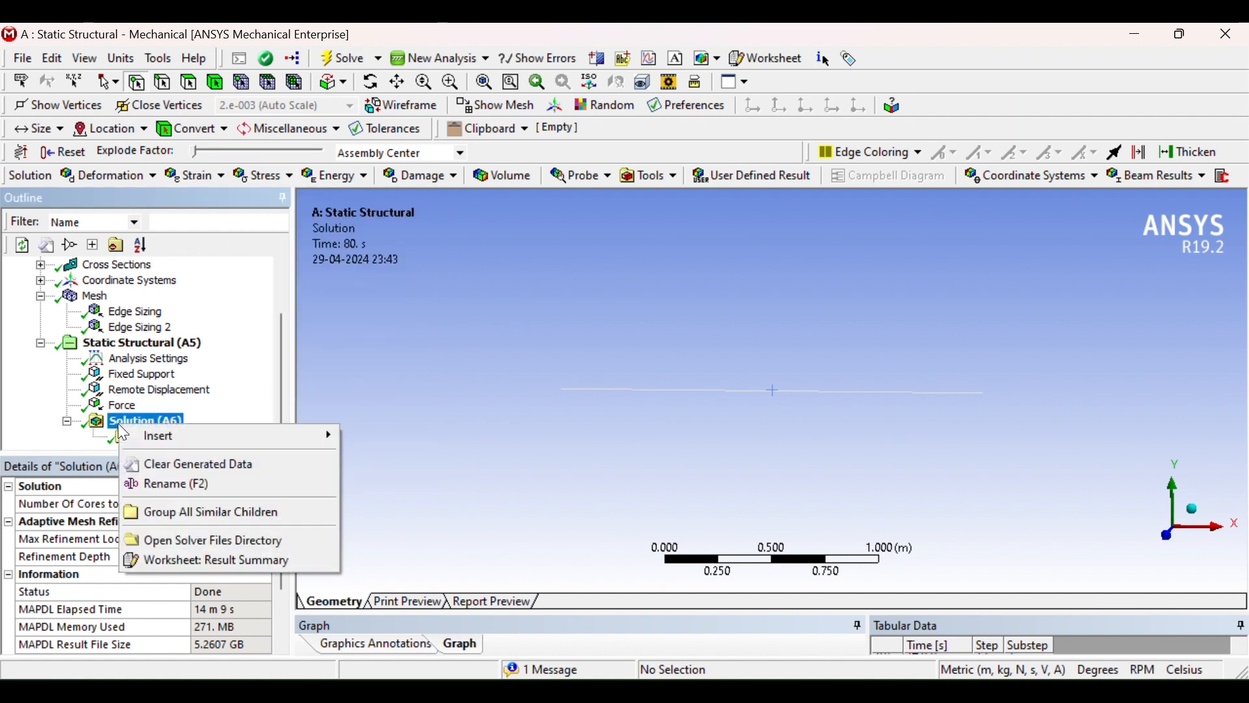
mouse_move(155, 448)
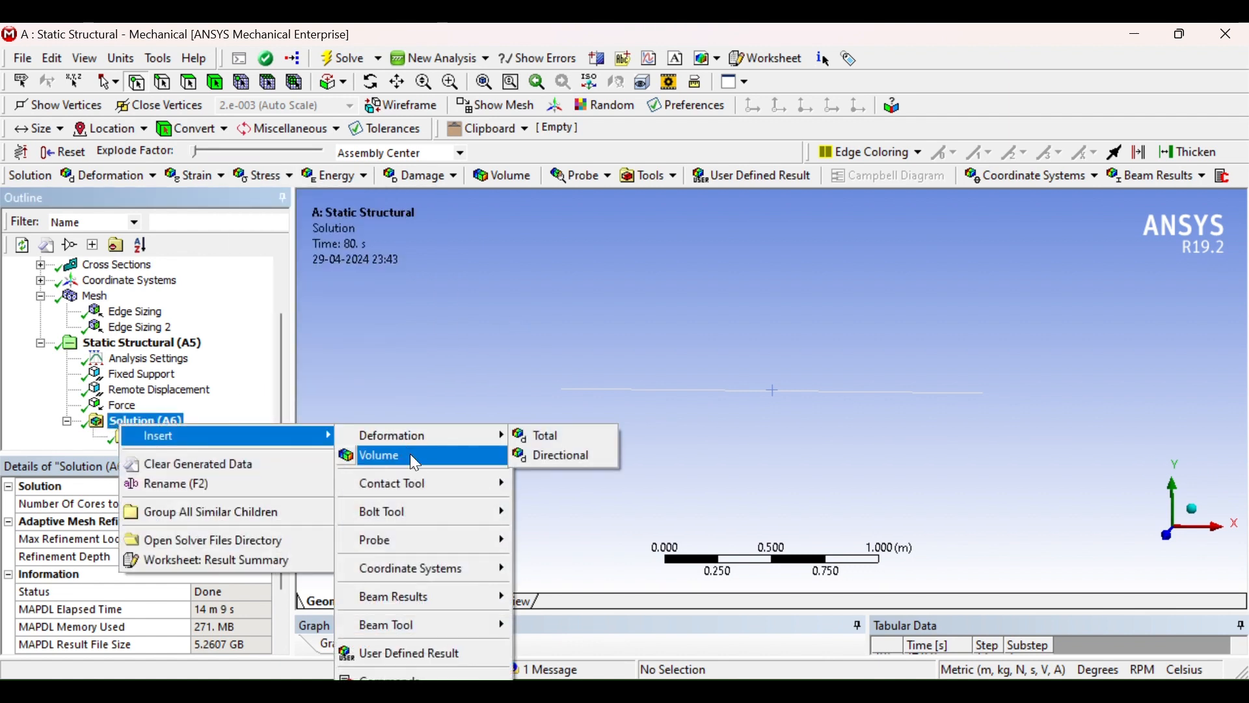
mouse_move(412, 437)
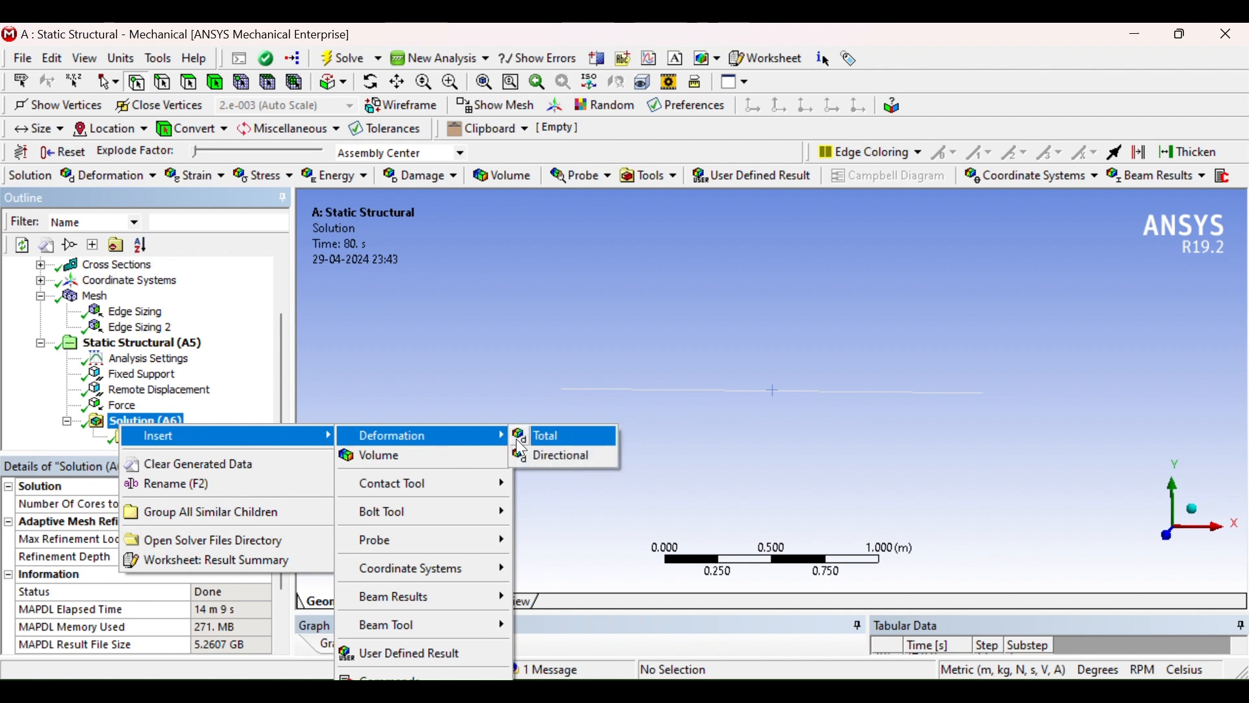
left_click(565, 457)
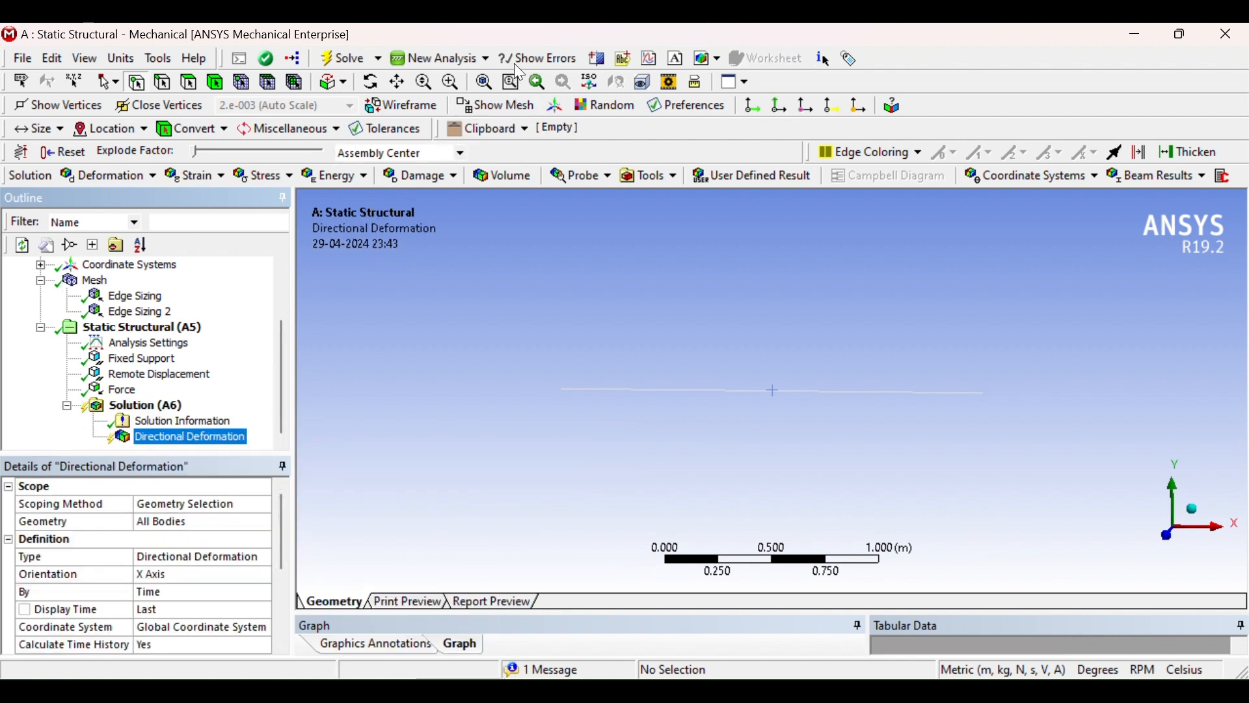
Set the Directional Deformation orientation to Y Axis
left_click(176, 572)
left_click(264, 575)
left_click(153, 604)
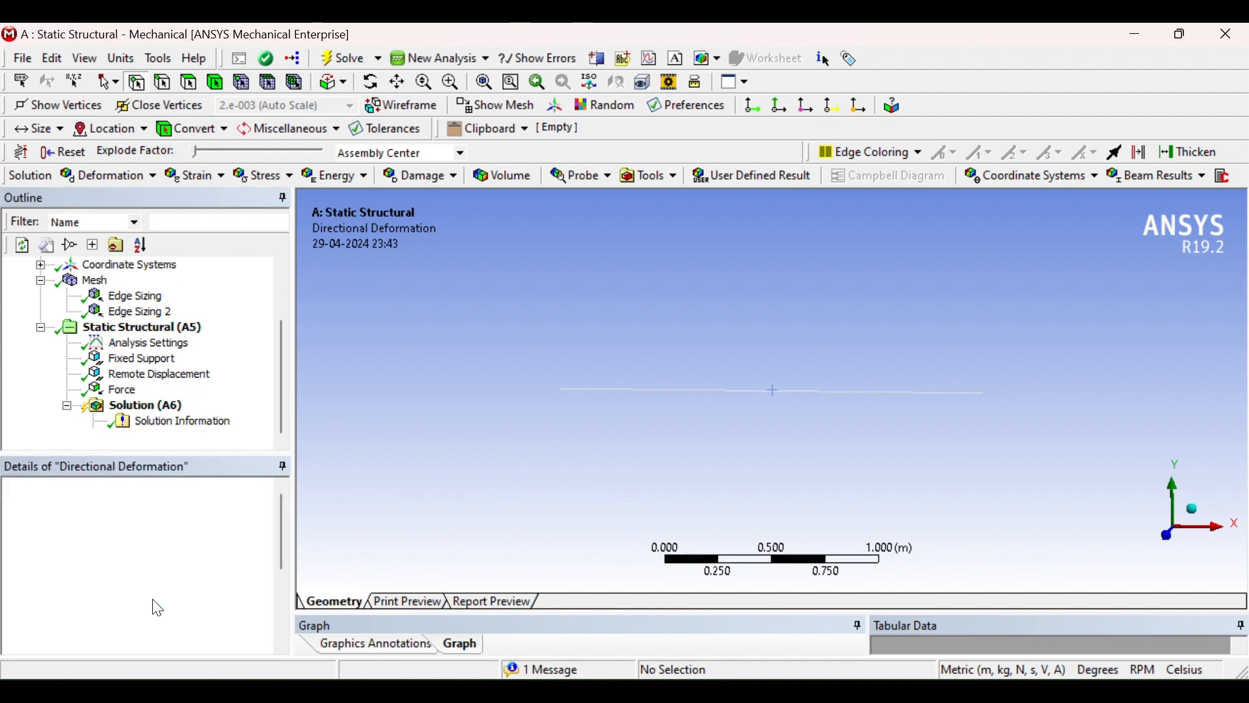
Evaluate all results and view the beam's Y-axis directional deformation from the front
left_click(177, 422)
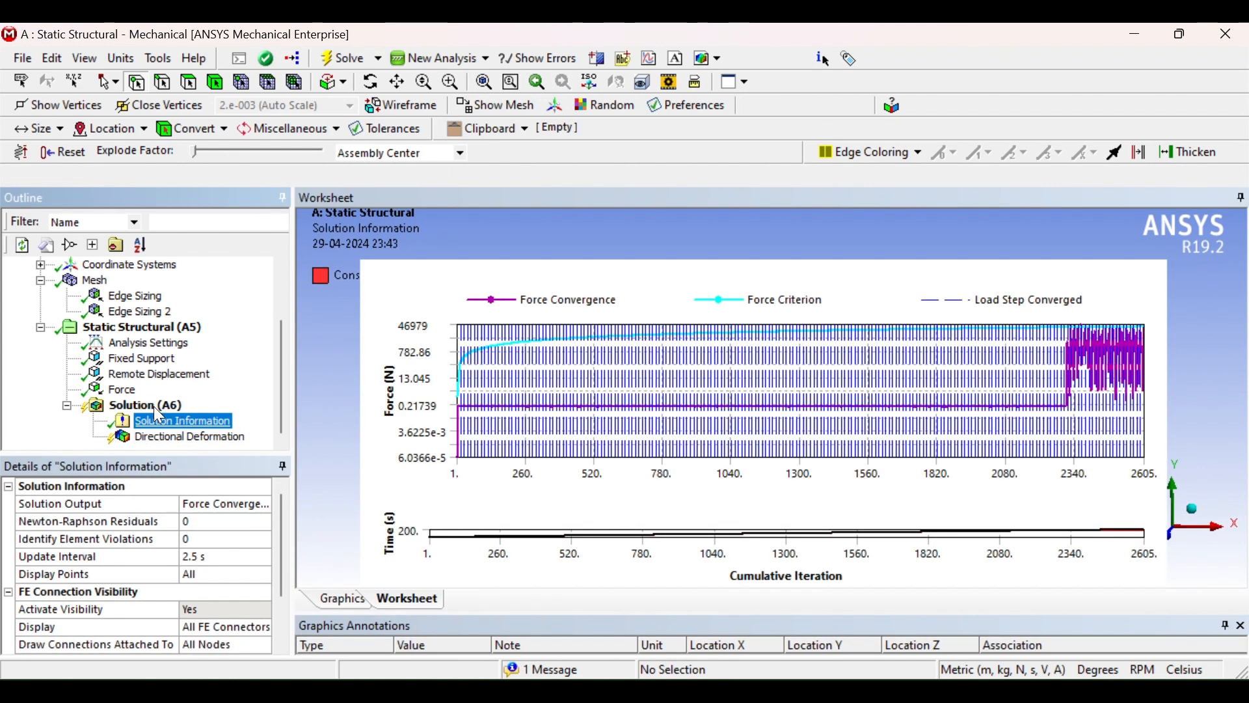
left_click(153, 405)
left_click(192, 437)
right_click(195, 438)
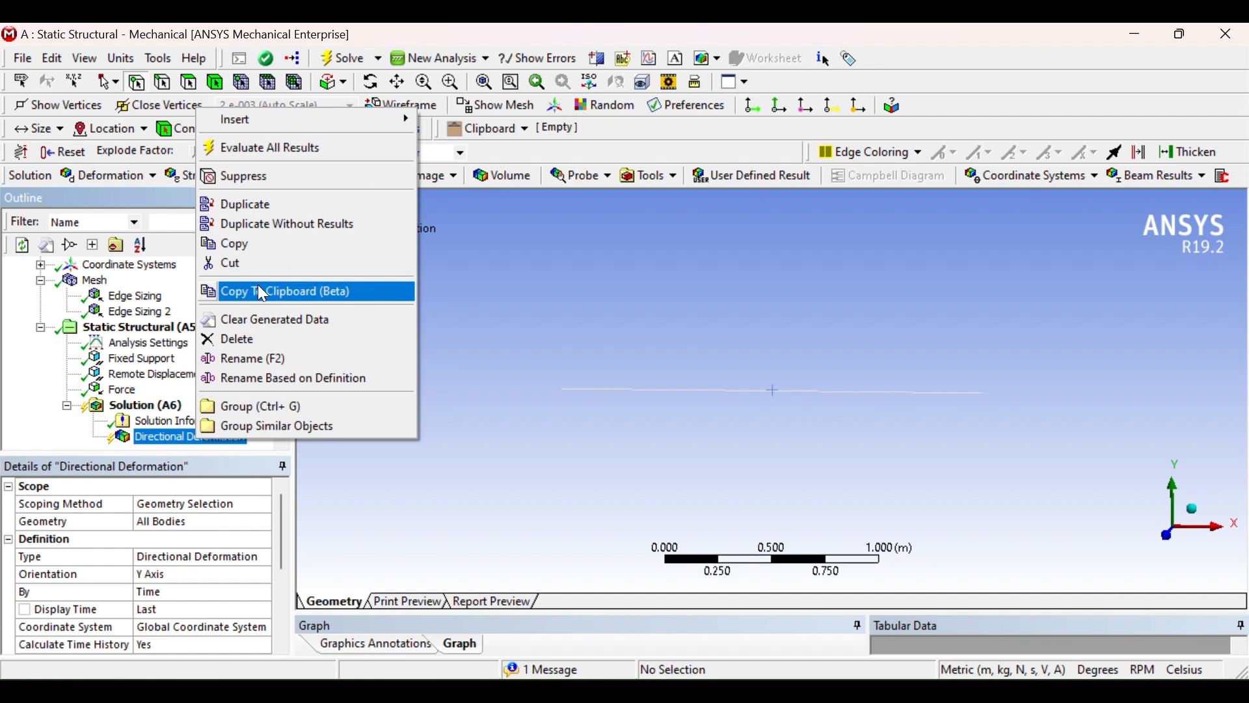
left_click(264, 148)
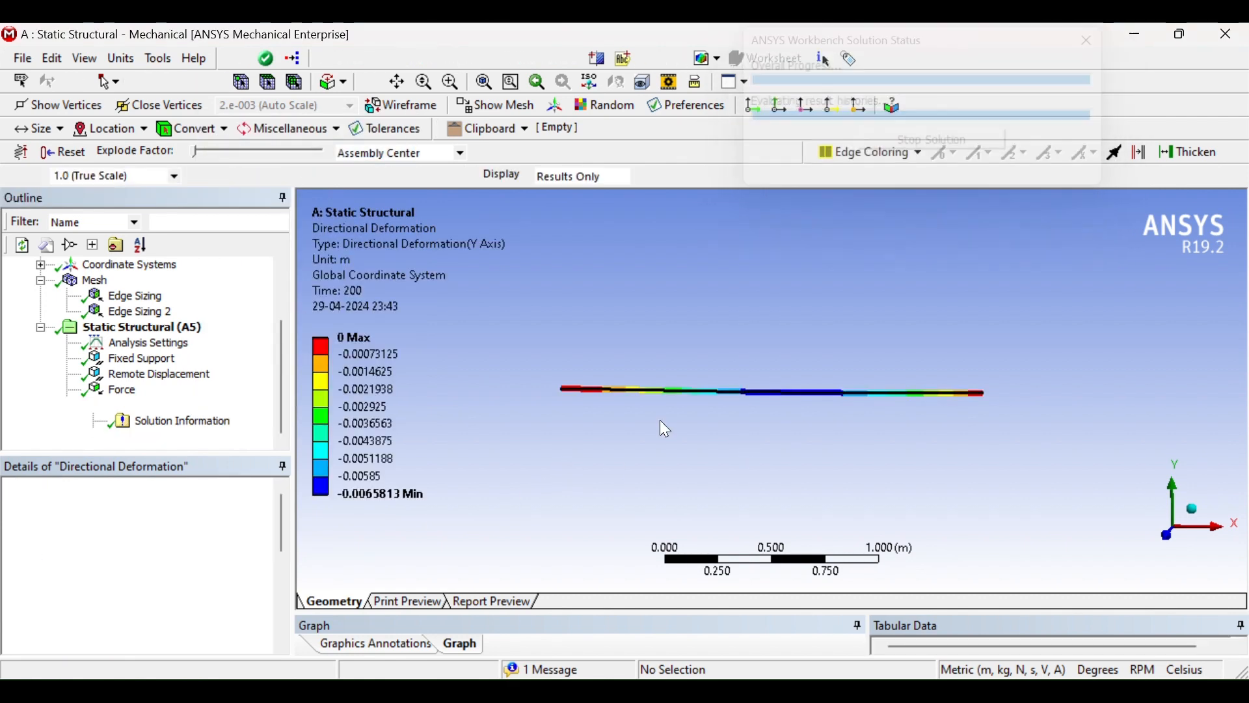
scroll(562, 404, "up", 3)
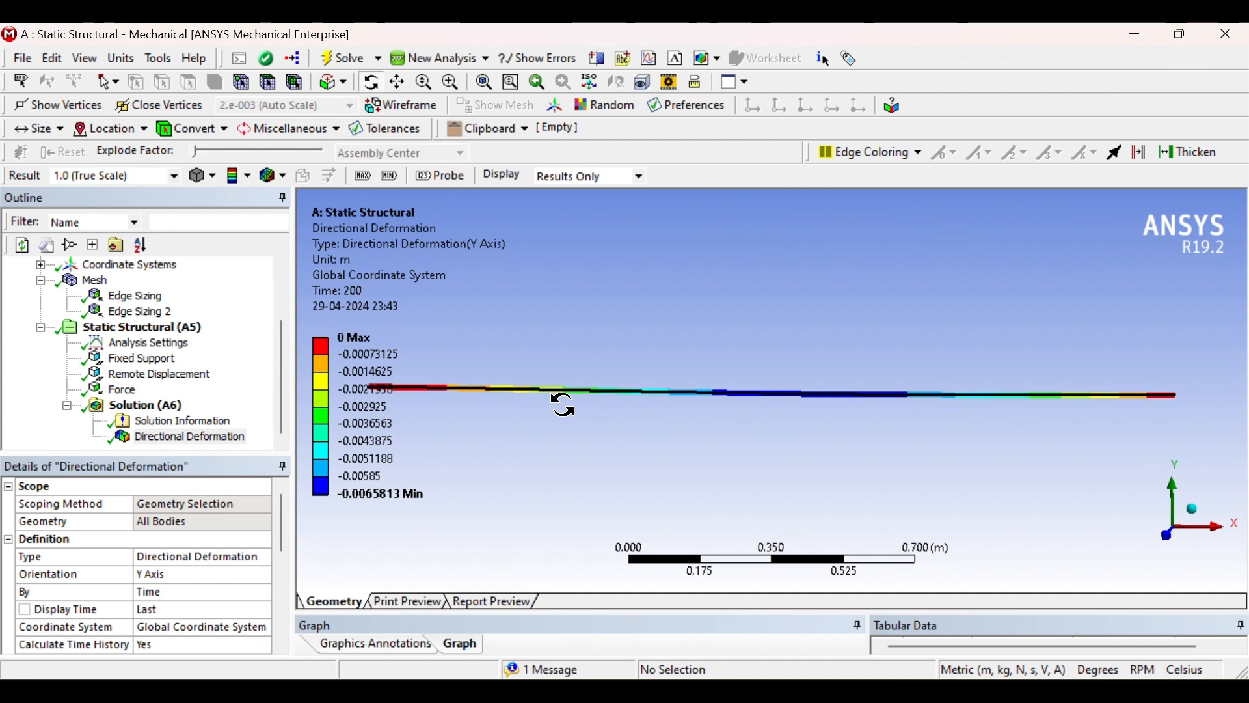
scroll(716, 417, "down", 3)
middle_click_drag(716, 417, 790, 429)
left_click(1165, 567)
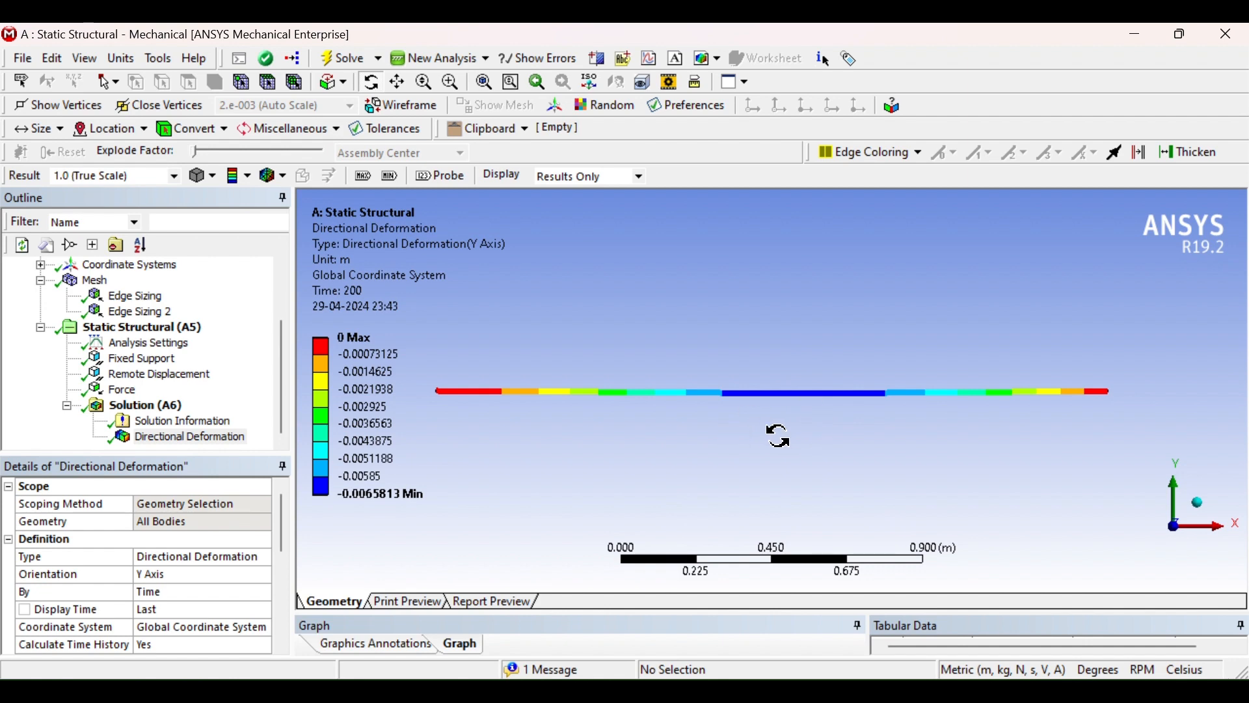
left_click(135, 407)
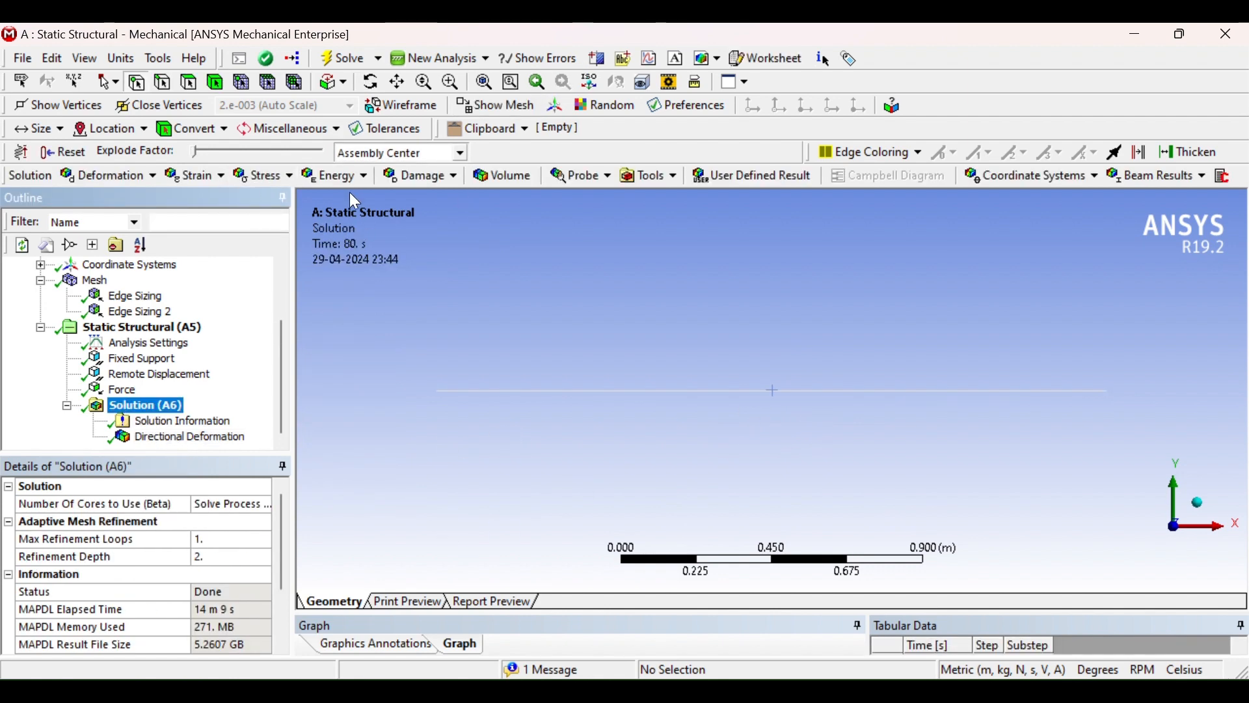
left_click(274, 178)
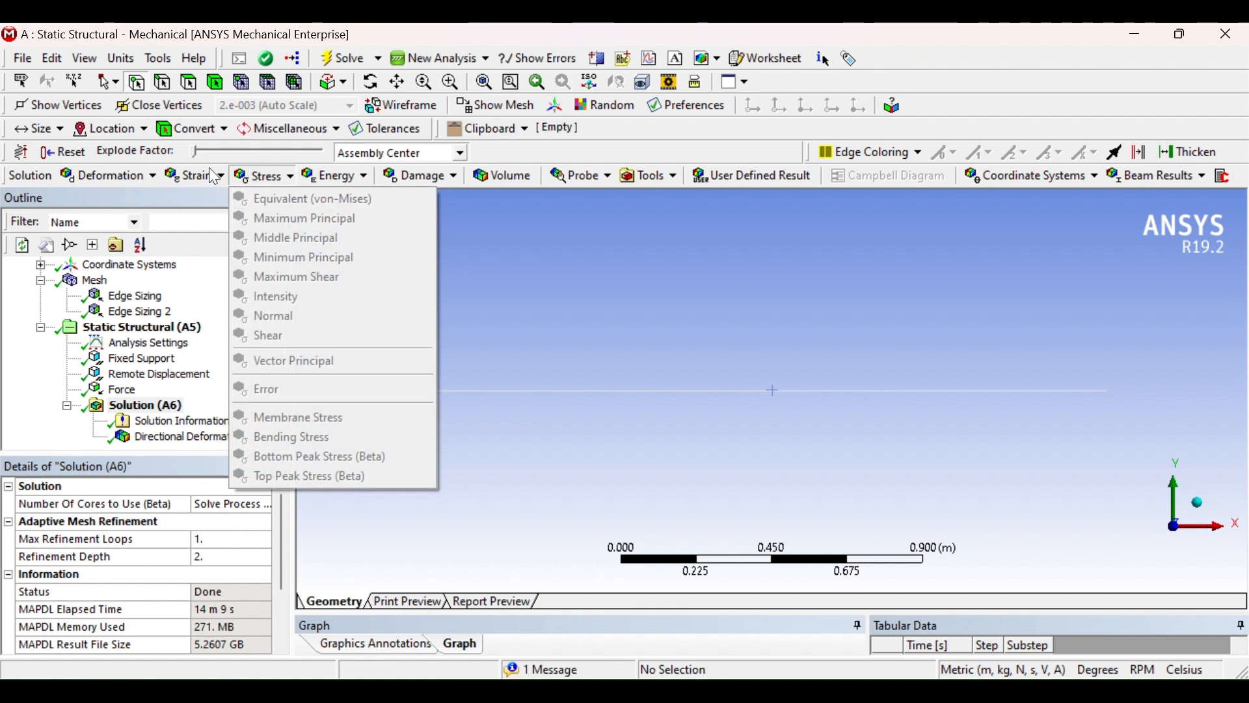
mouse_move(216, 177)
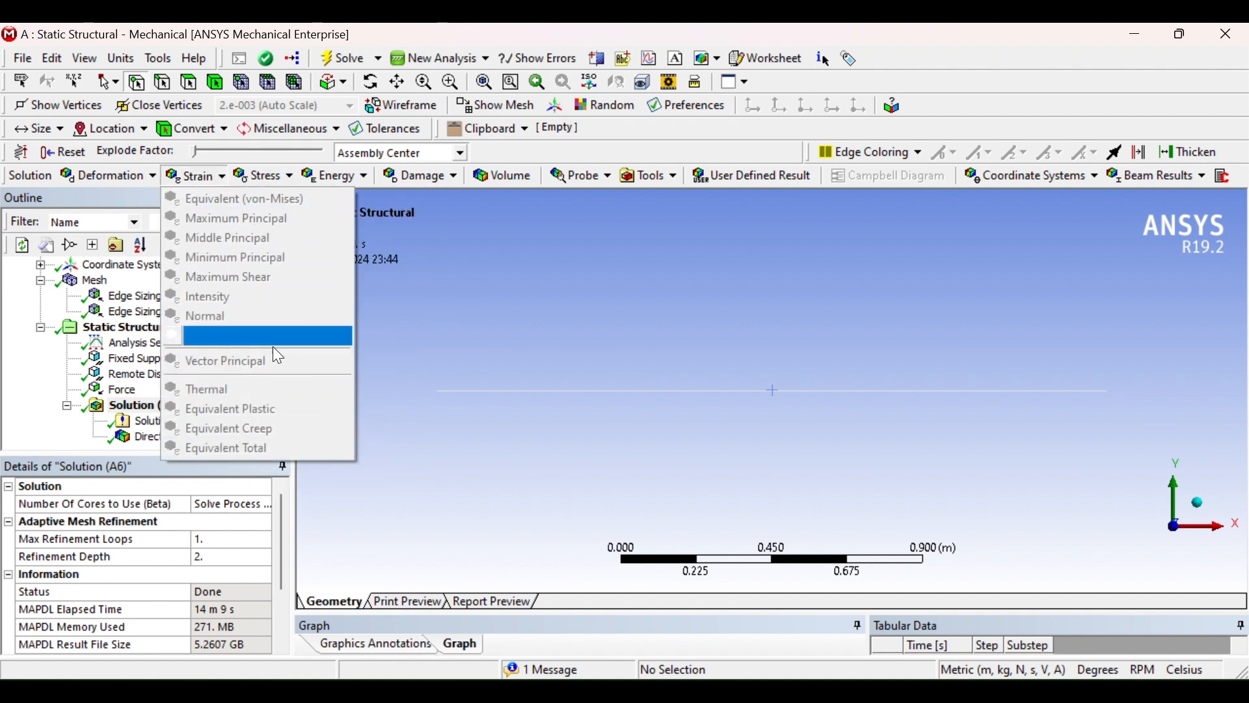
left_click(454, 412)
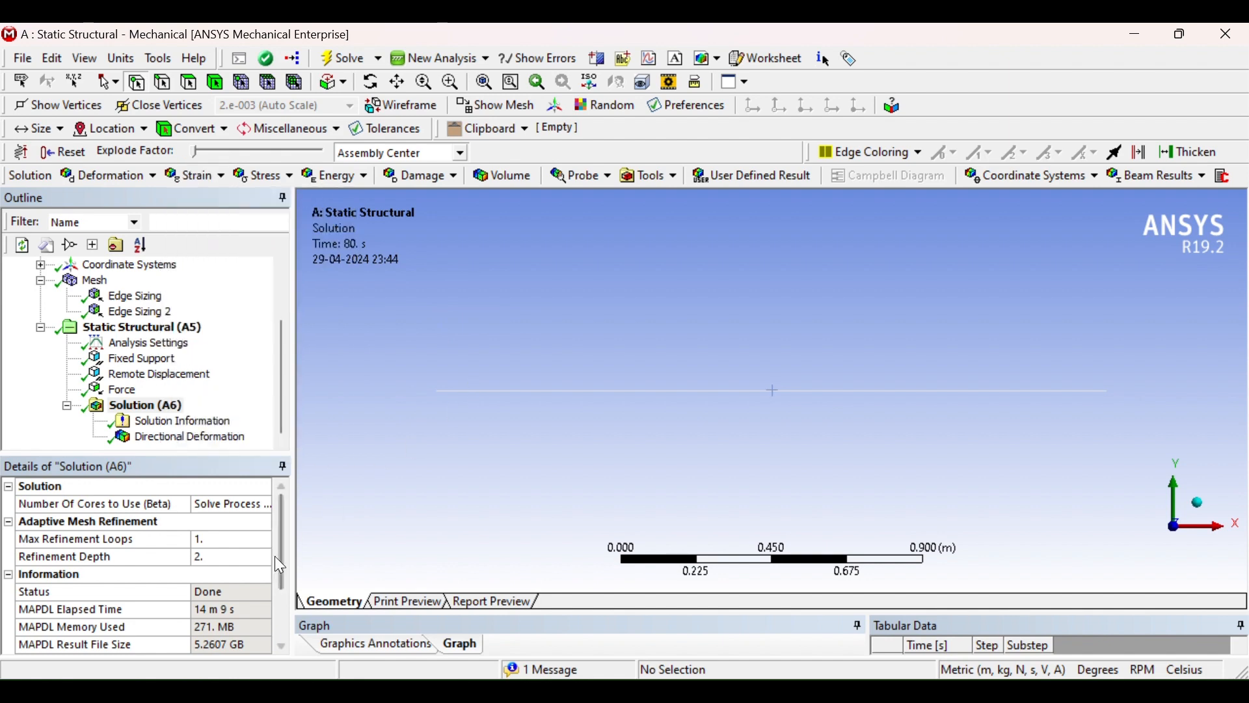
Turn on Beam Section Results in the Solution's post-processing settings
left_click(167, 422)
left_click(121, 406)
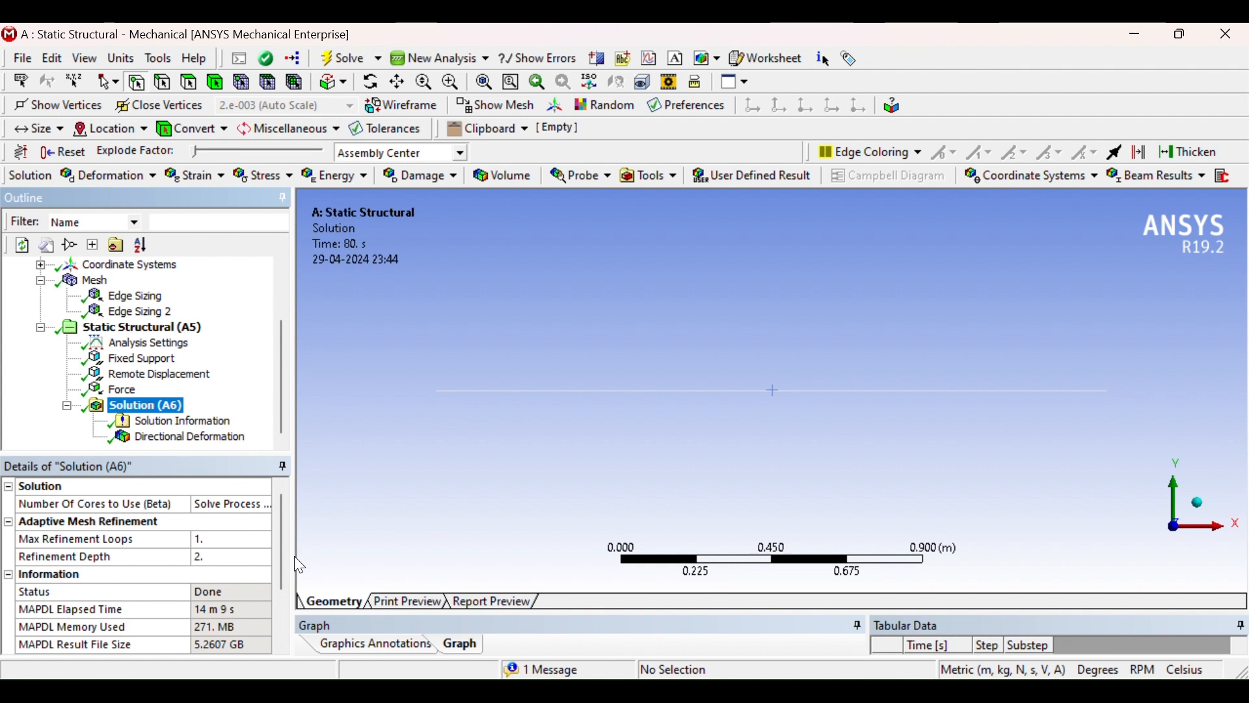
left_click_drag(296, 555, 323, 561)
scroll(317, 561, "down", 3)
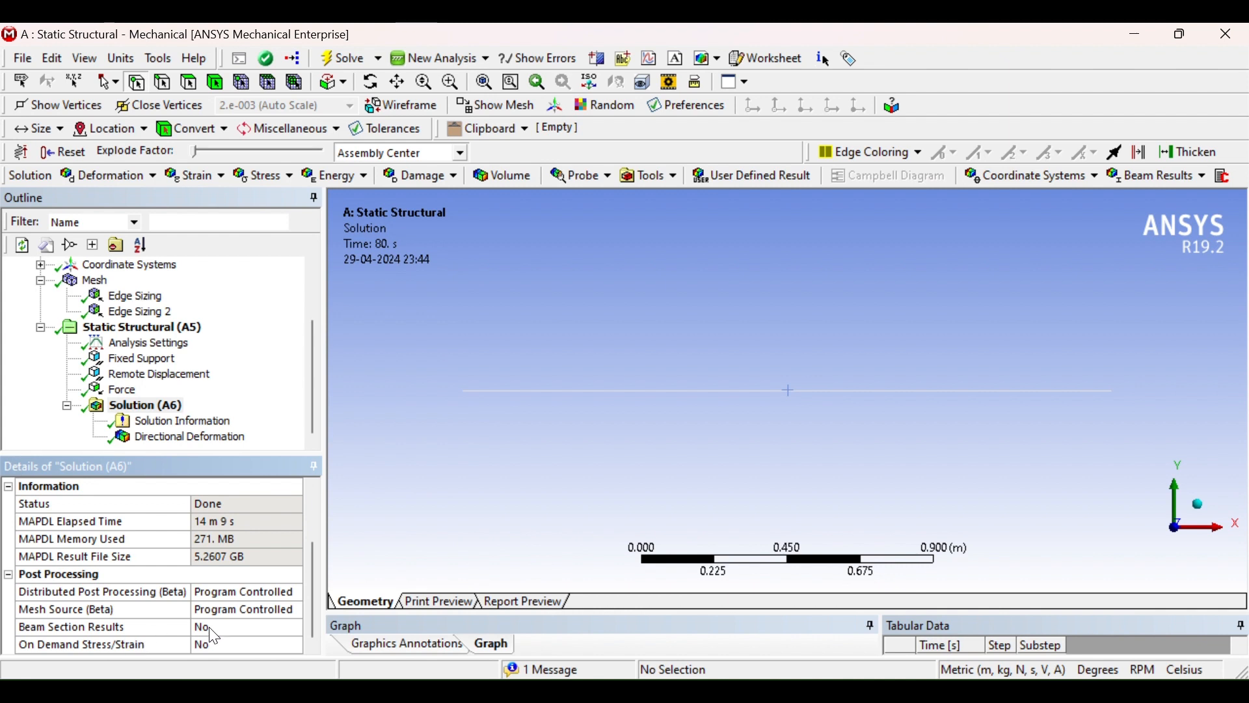
left_click(265, 629)
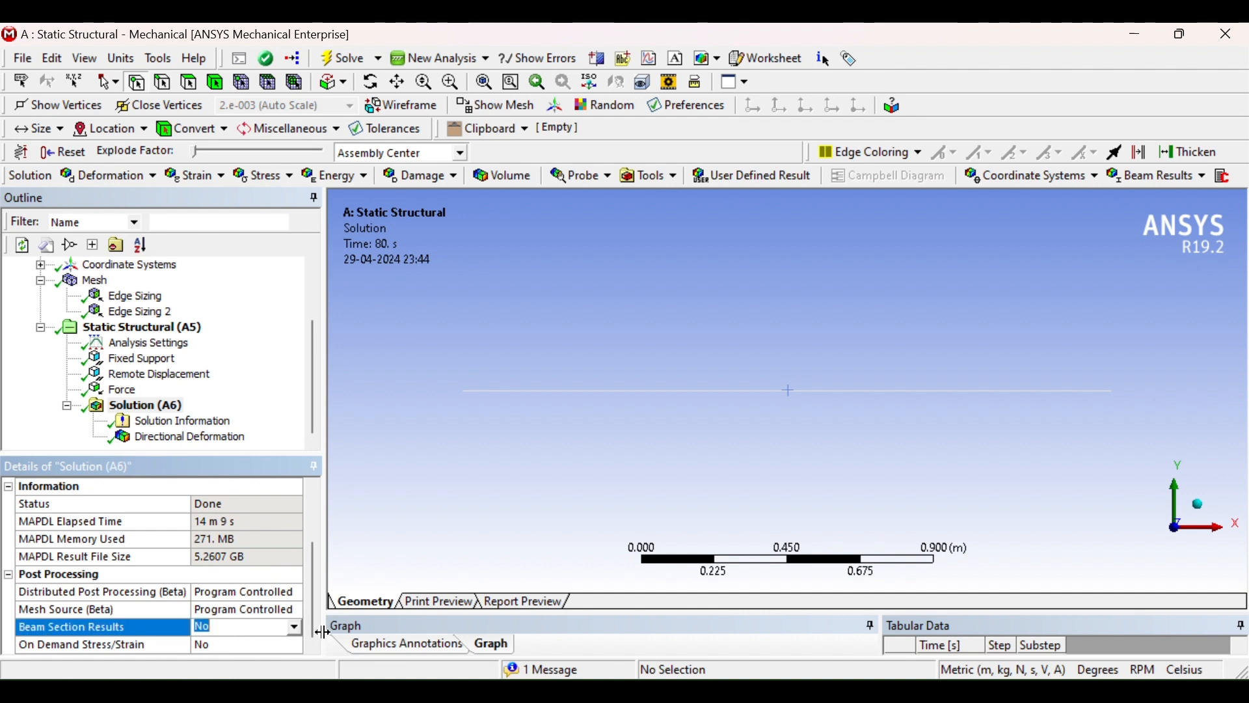
left_click(296, 629)
left_click(256, 655)
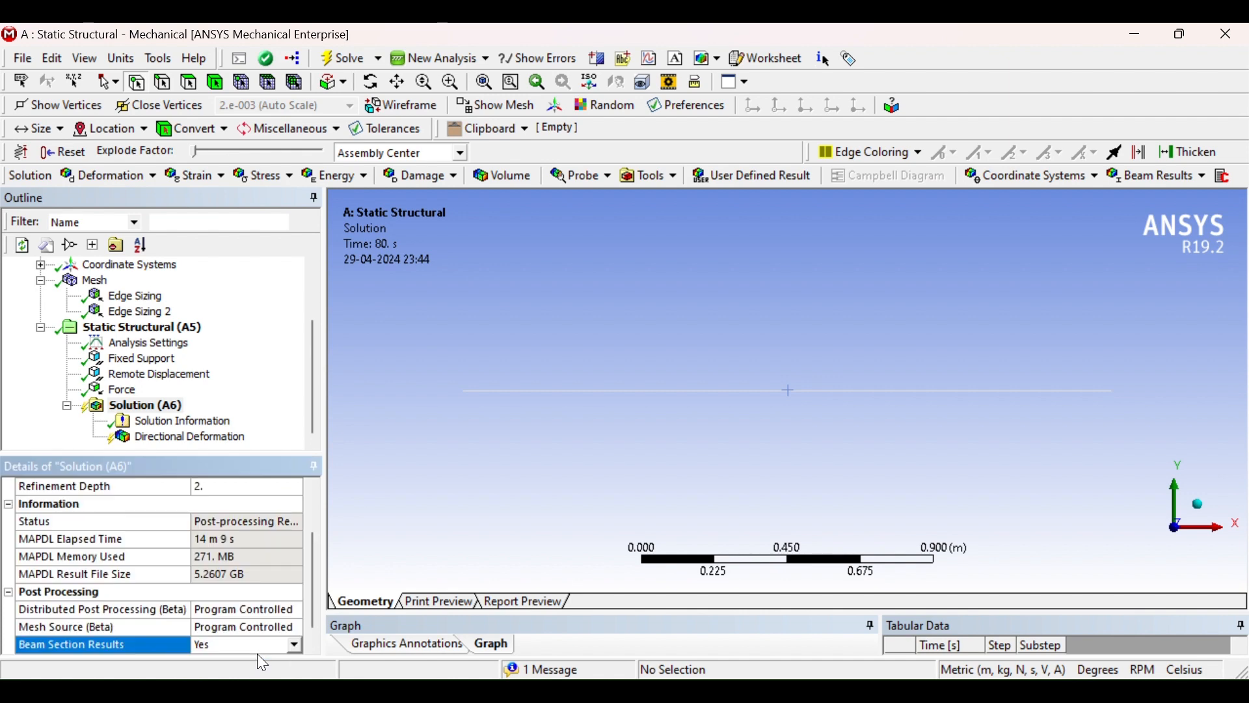
Evaluate all results again for the Solution
left_click(130, 408)
right_click(130, 416)
left_click(194, 449)
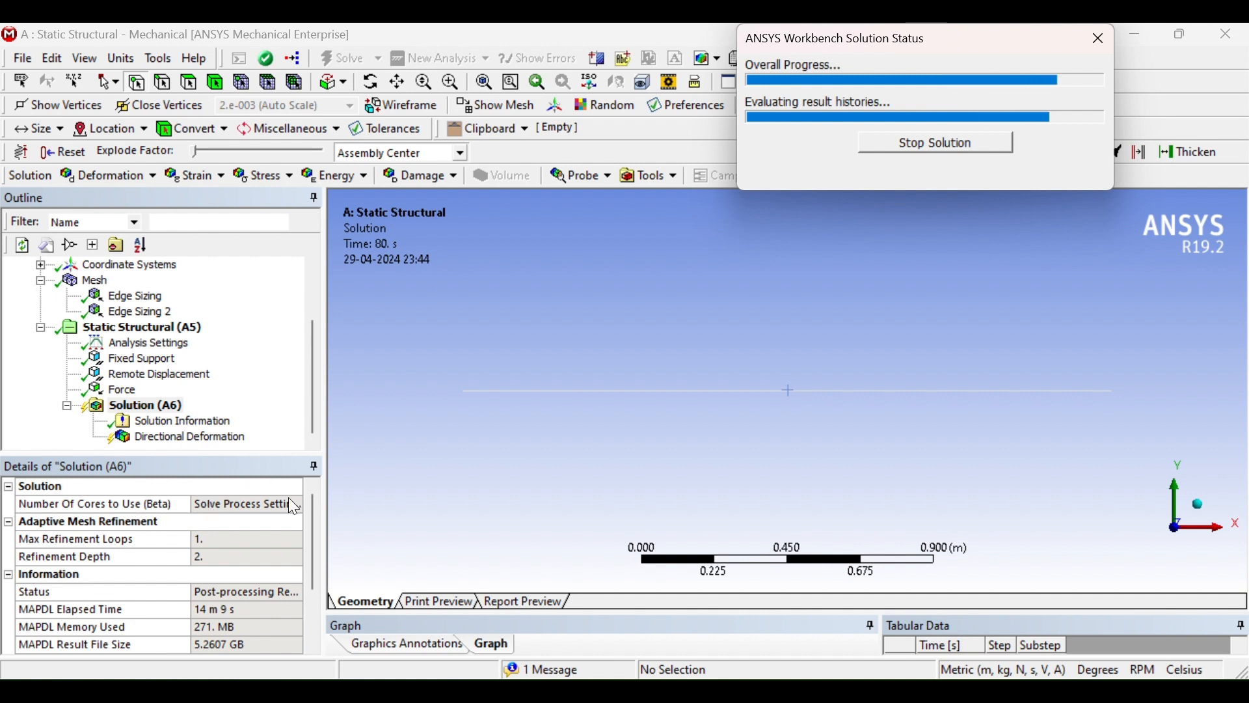
left_click_drag(316, 550, 317, 625)
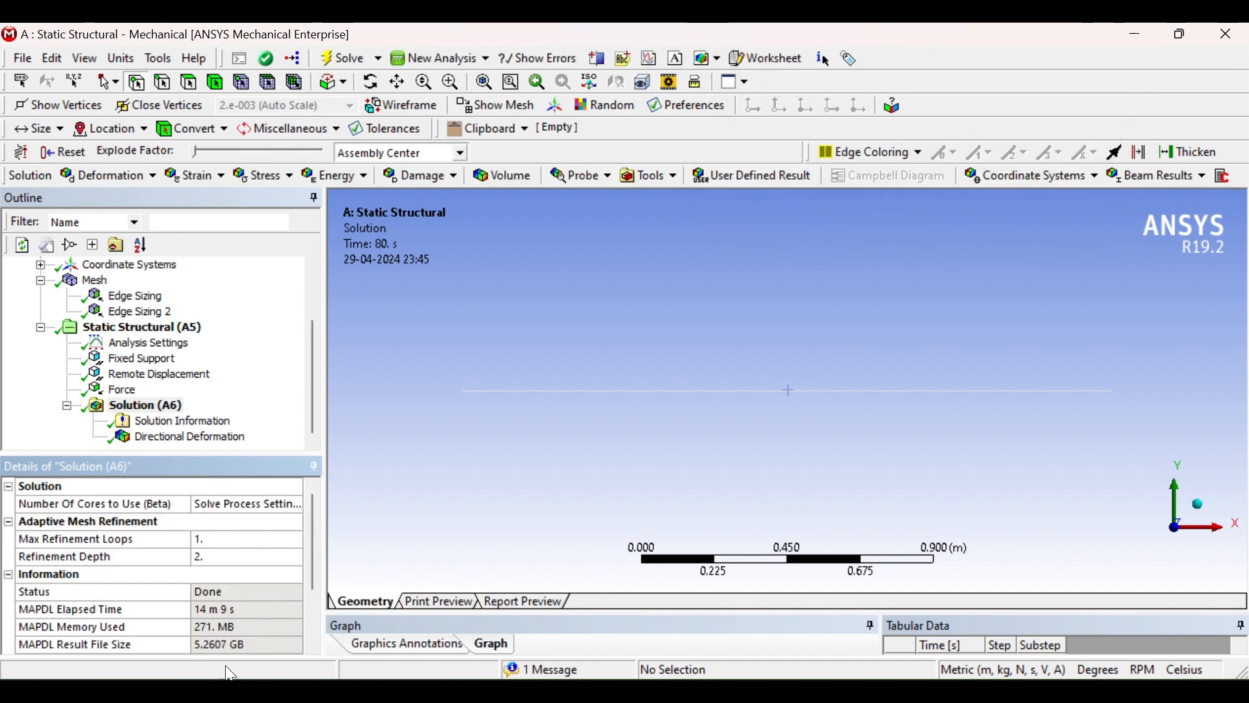
left_click_drag(310, 569, 310, 645)
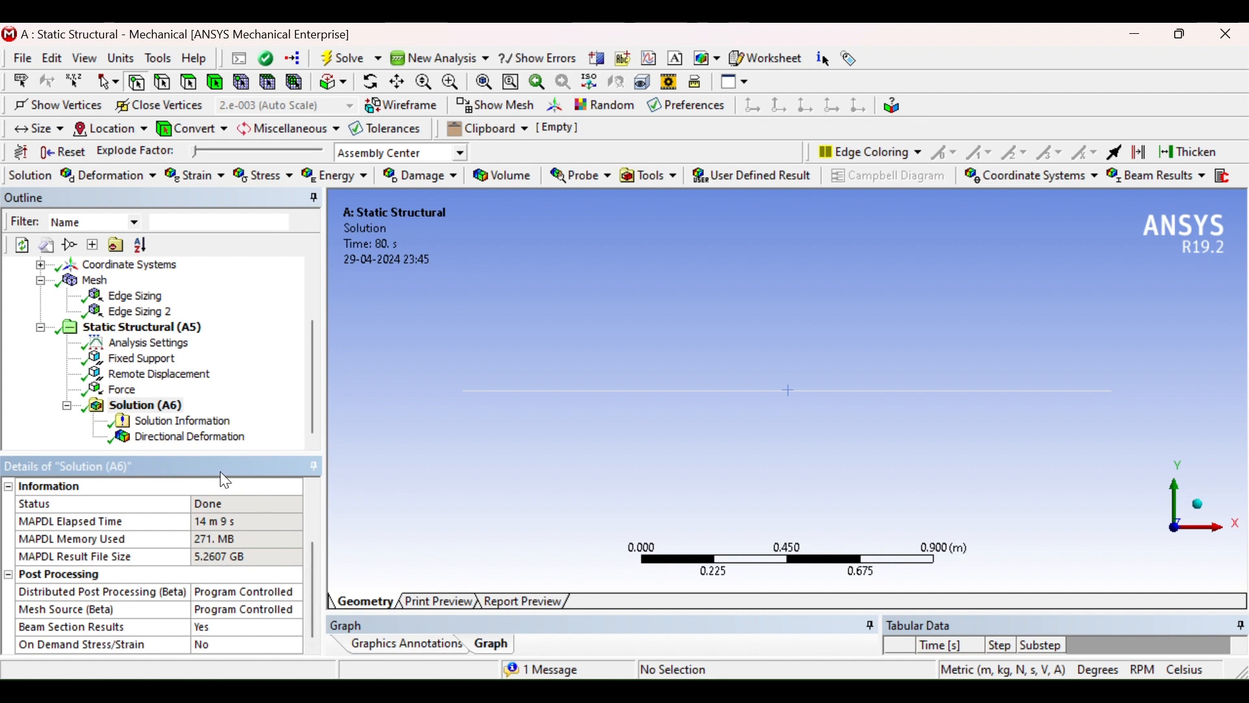
Insert an Equivalent (von-Mises) Stress result under the Solution
left_click(270, 176)
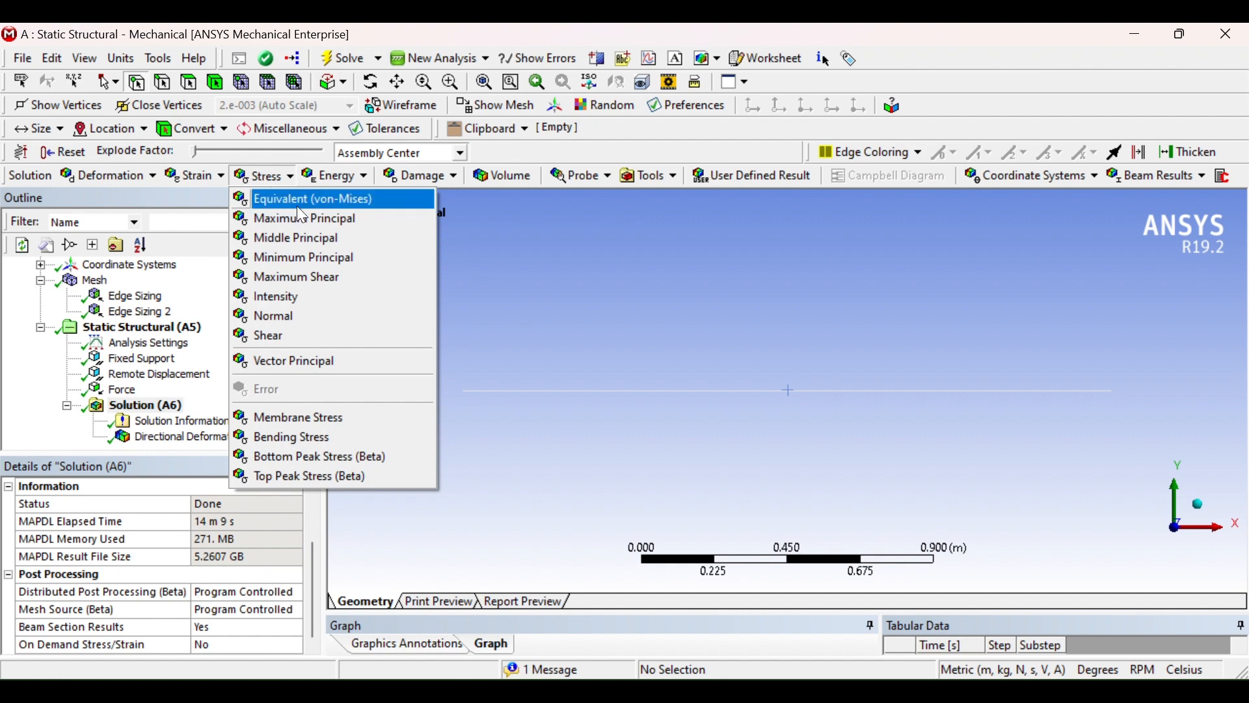
left_click(197, 178)
left_click(260, 173)
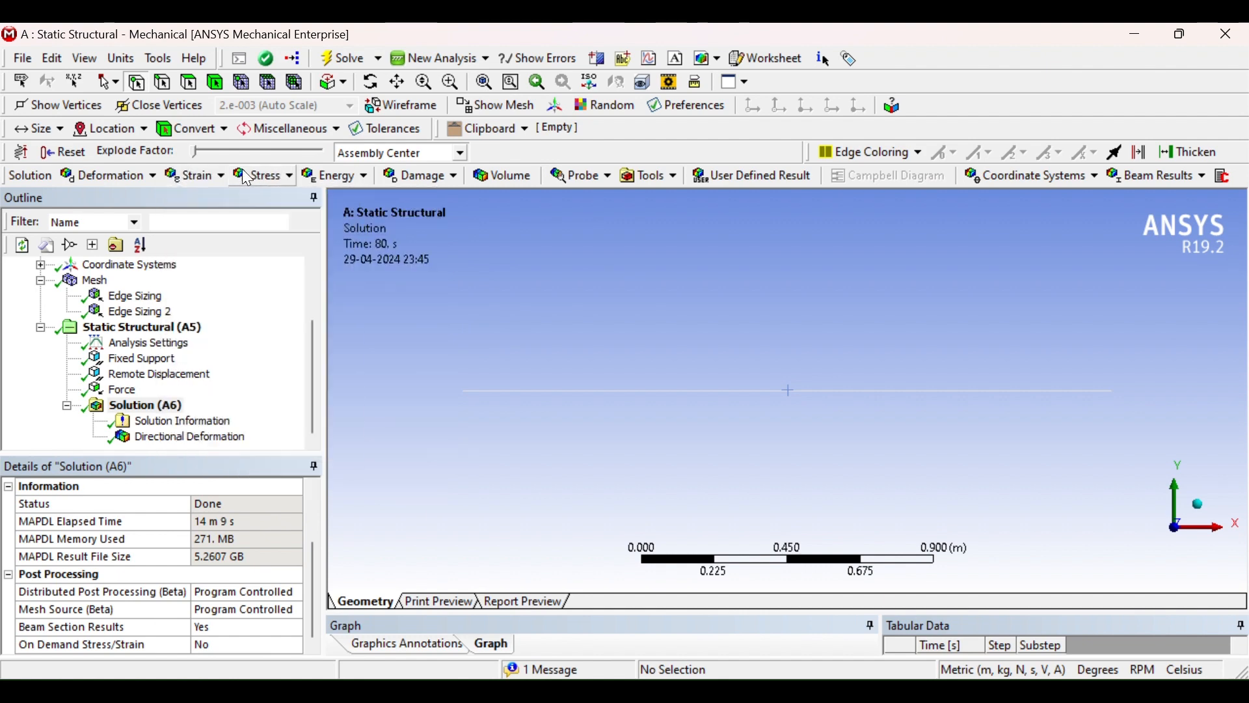
left_click(270, 179)
left_click(289, 199)
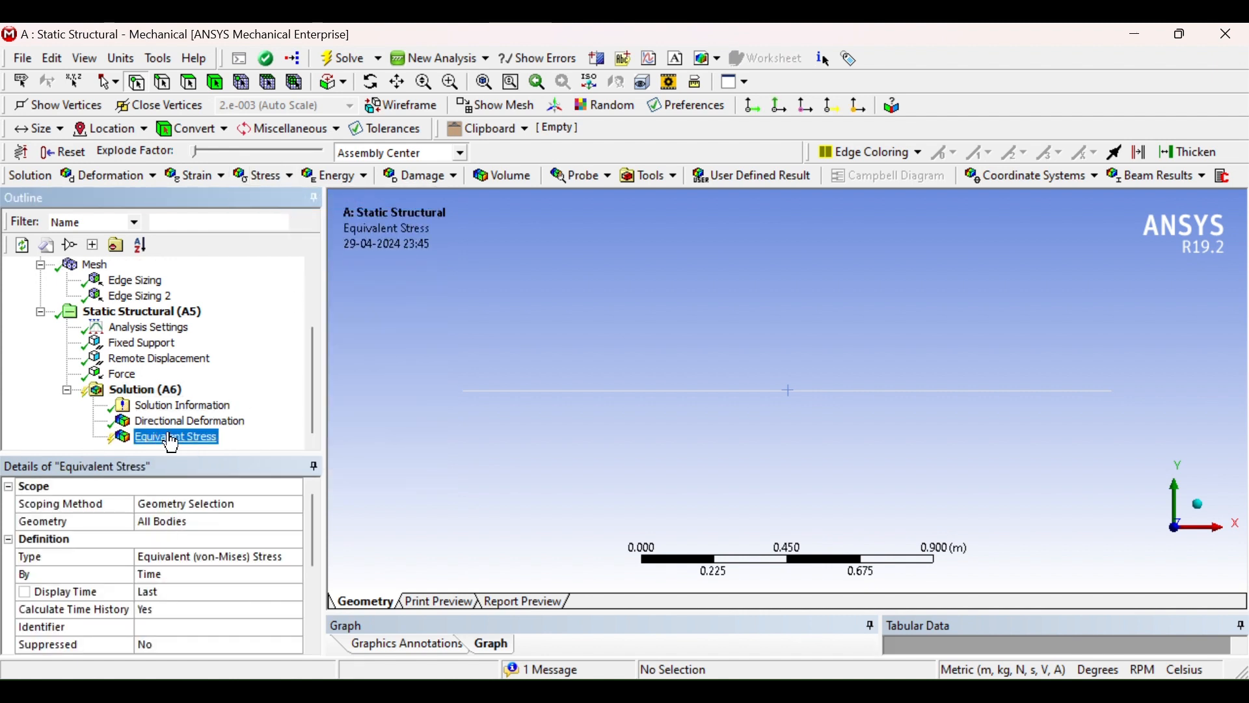
Insert a Maximum Principal Elastic Strain result under the Solution
left_click(222, 176)
left_click(229, 218)
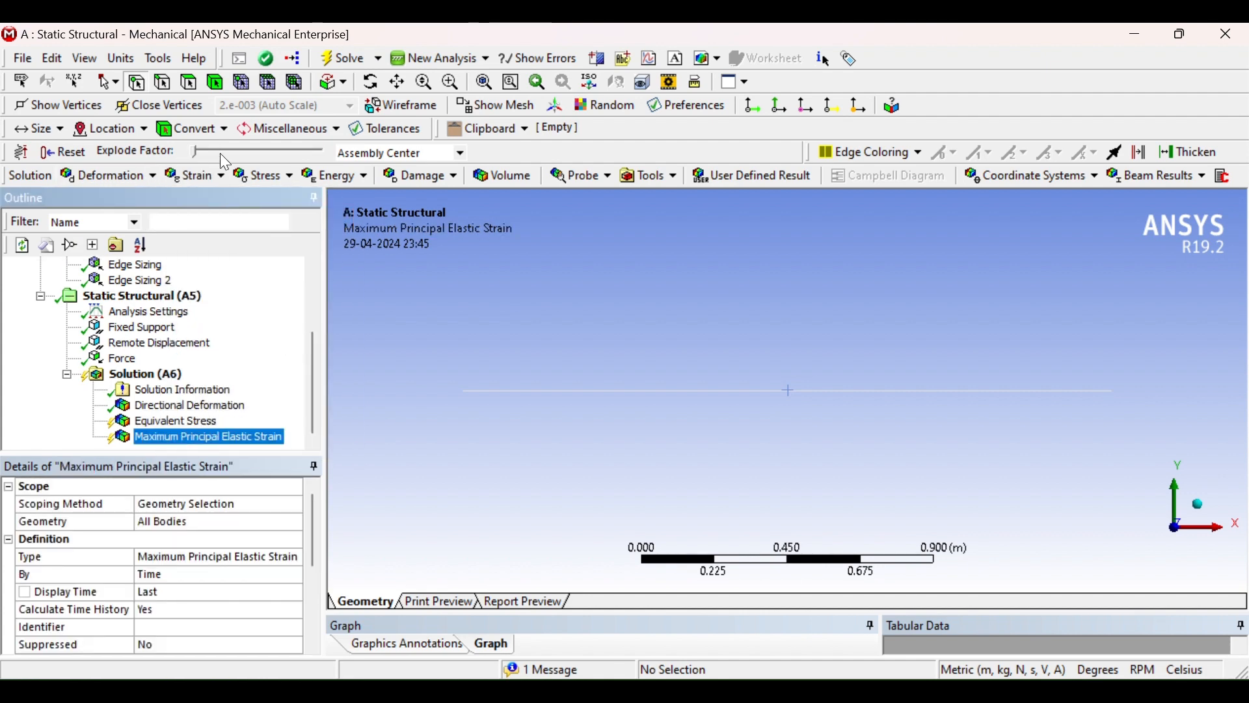
left_click(218, 178)
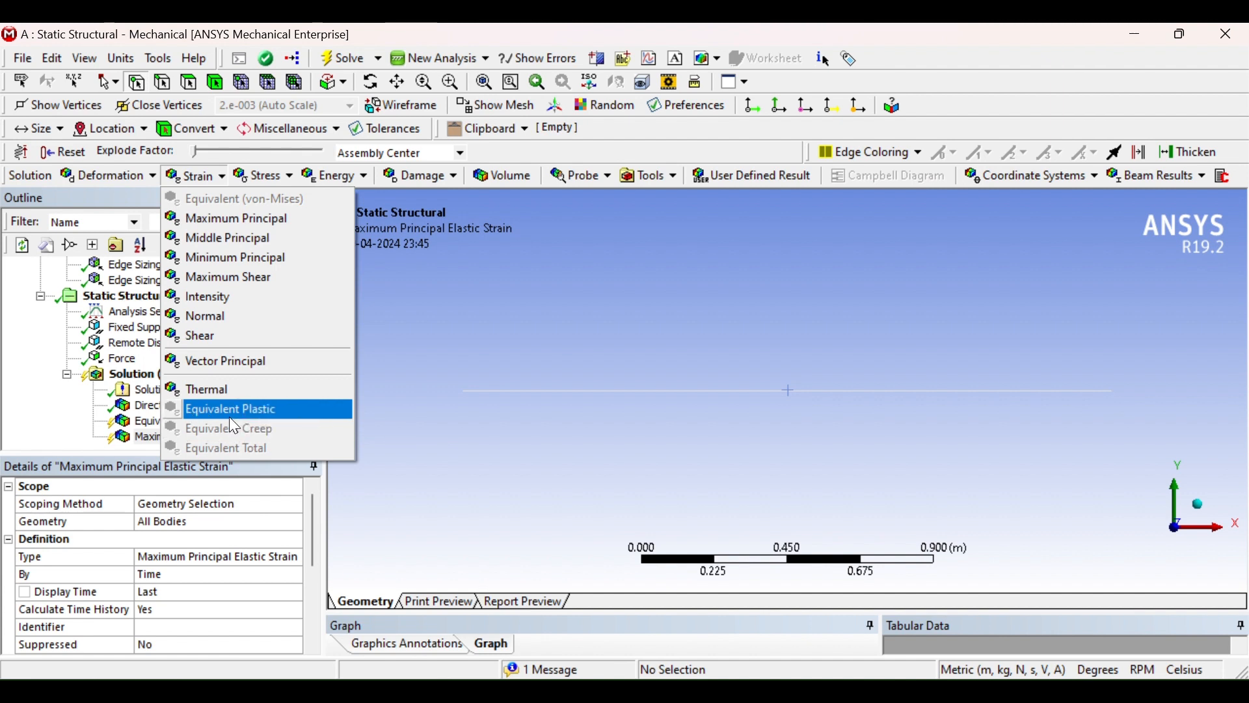
left_click(440, 458)
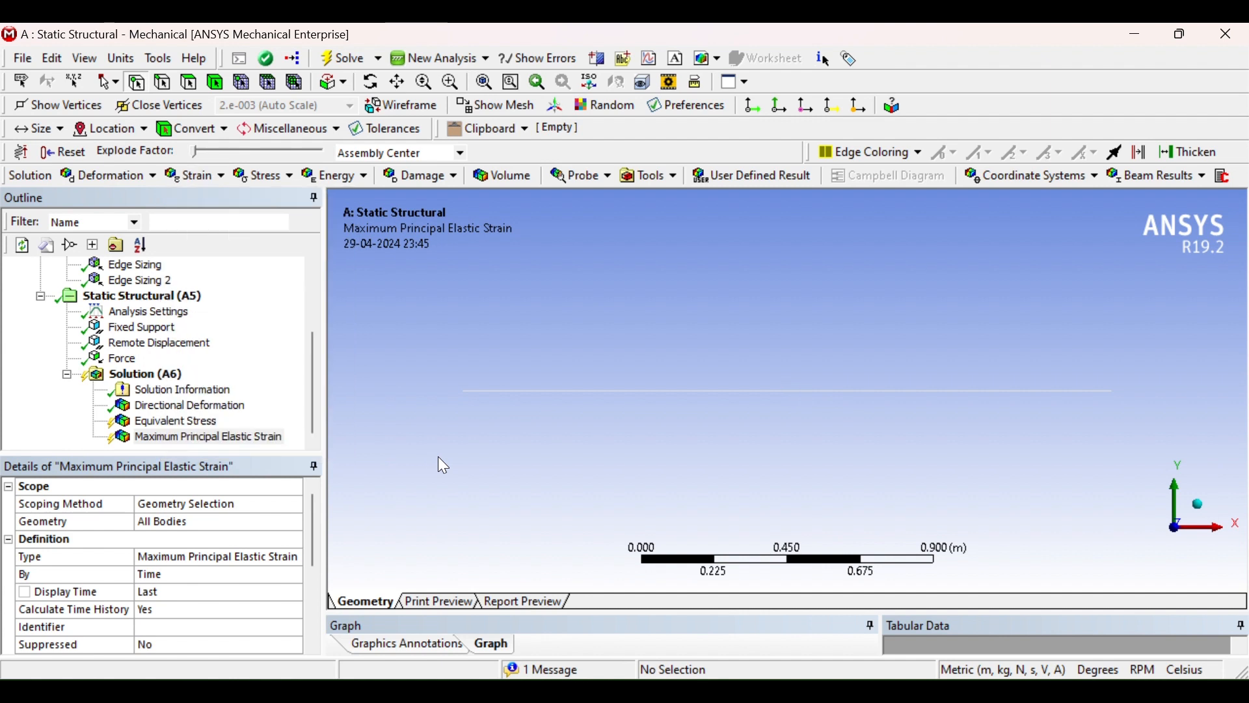
Evaluate all results to solve the new stress and strain results
left_click(203, 433)
left_click(182, 422)
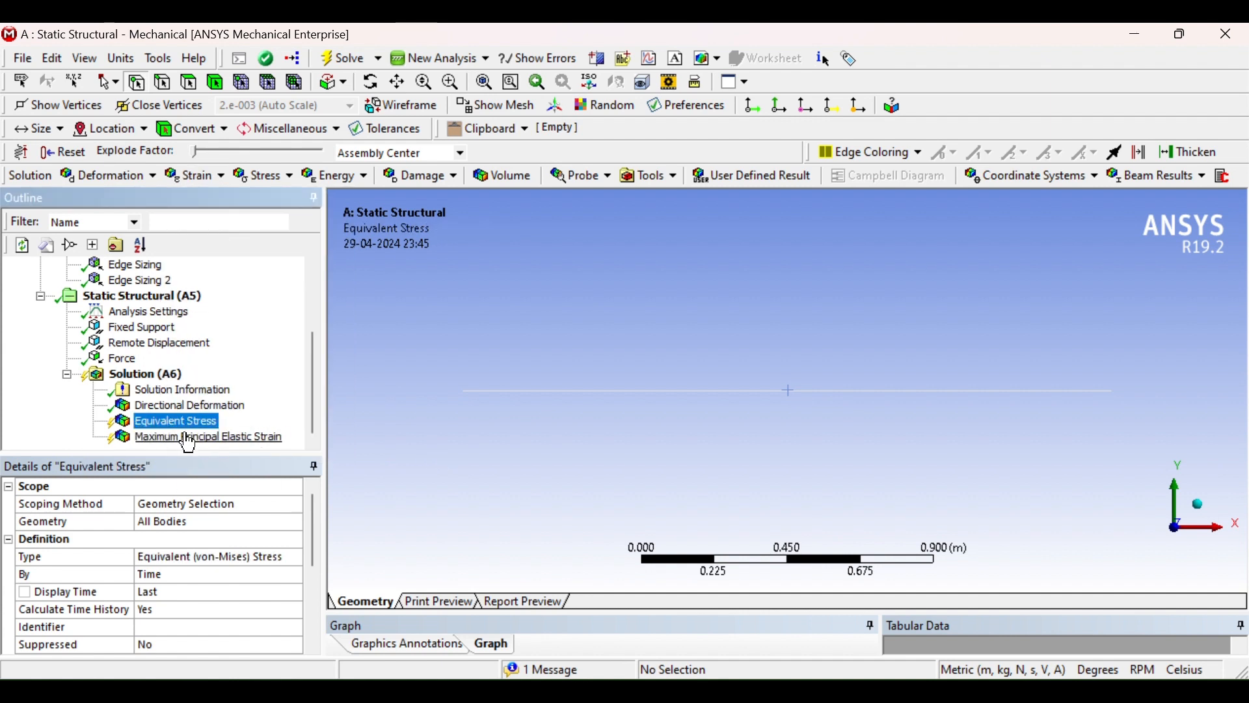
left_click(190, 437)
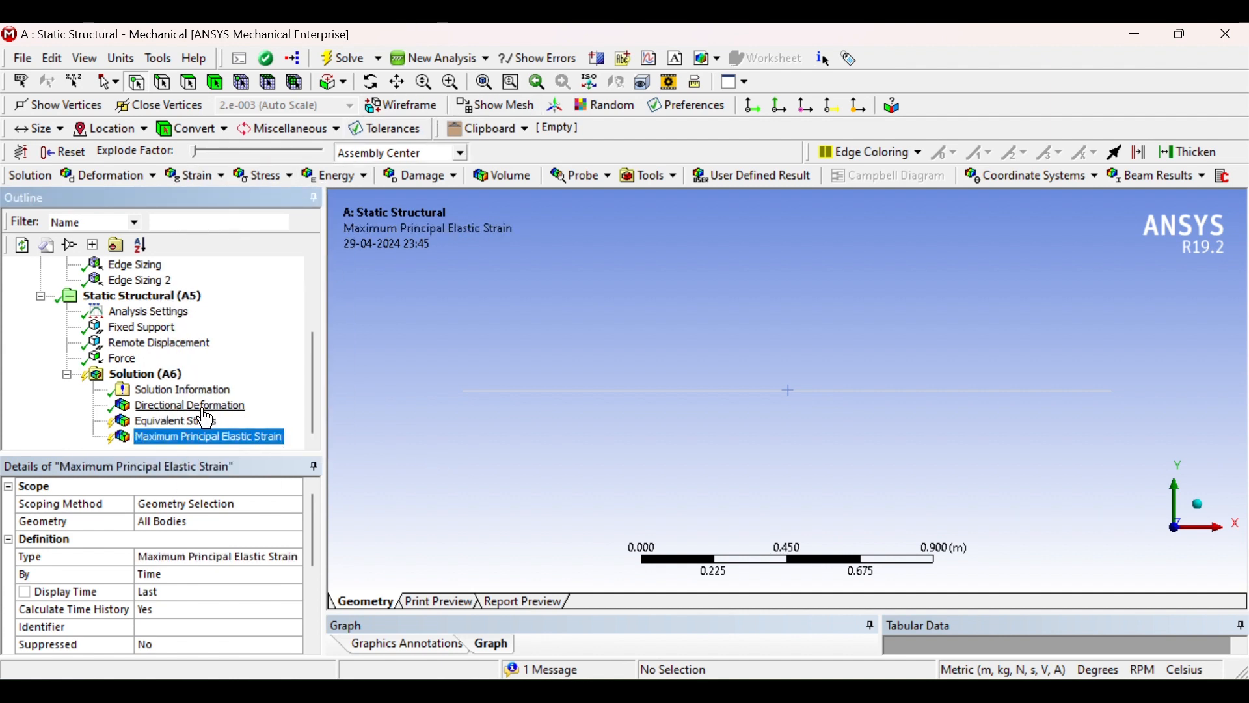
right_click(163, 376)
left_click(235, 416)
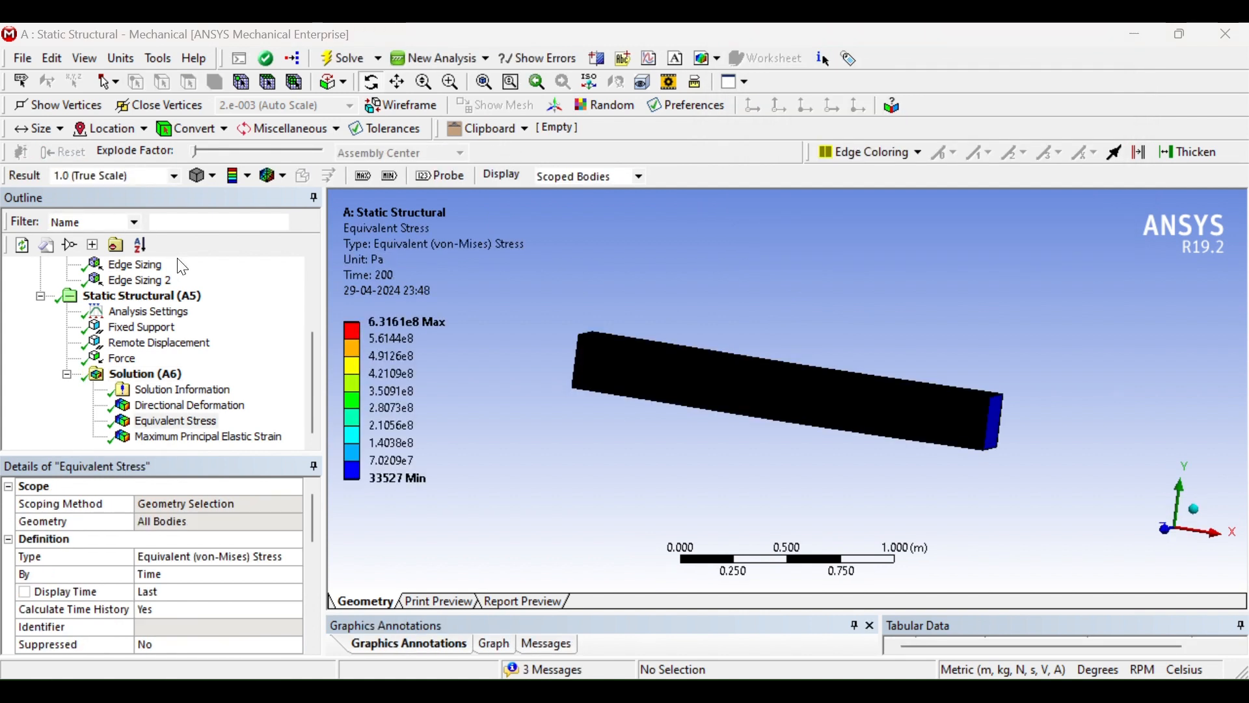
Compare the Equivalent Stress plot with the Fixed Support location on the beam
left_click(175, 421)
left_click_drag(642, 414, 759, 440)
left_click(142, 326)
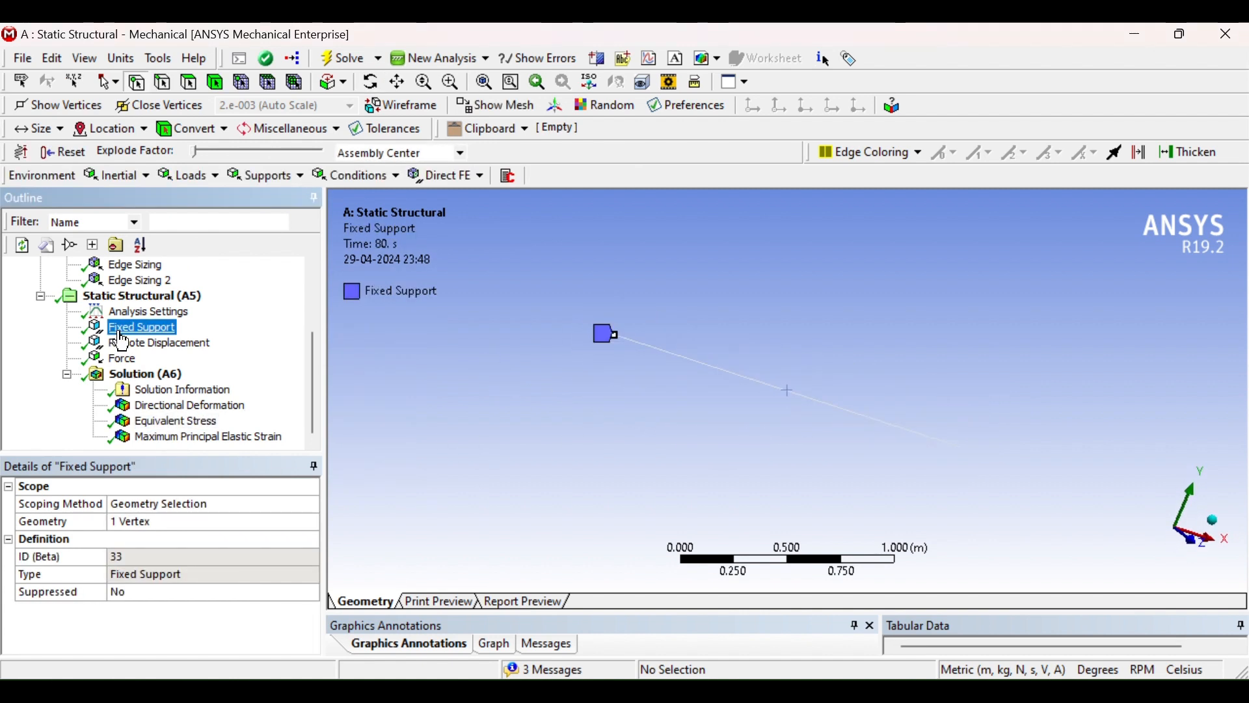
left_click(182, 421)
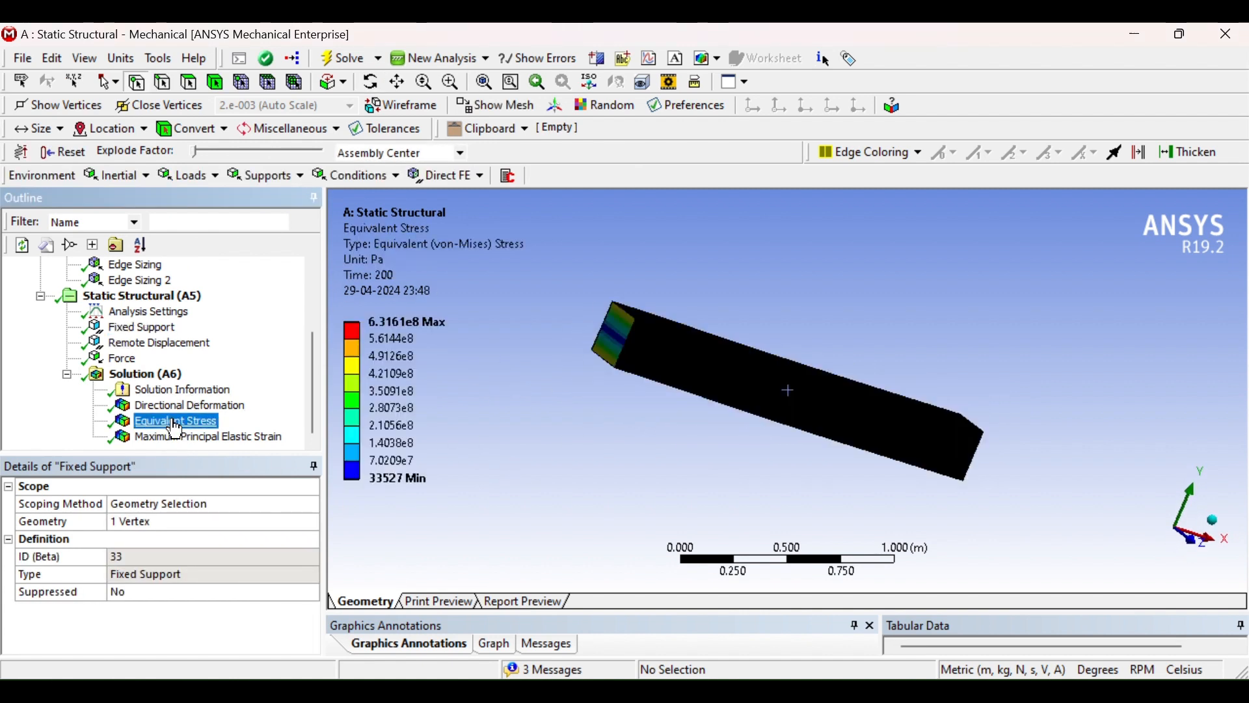
Rotate and zoom into the beam to examine the equivalent stress distribution
left_click_drag(592, 259, 617, 375)
scroll(612, 367, "up", 3)
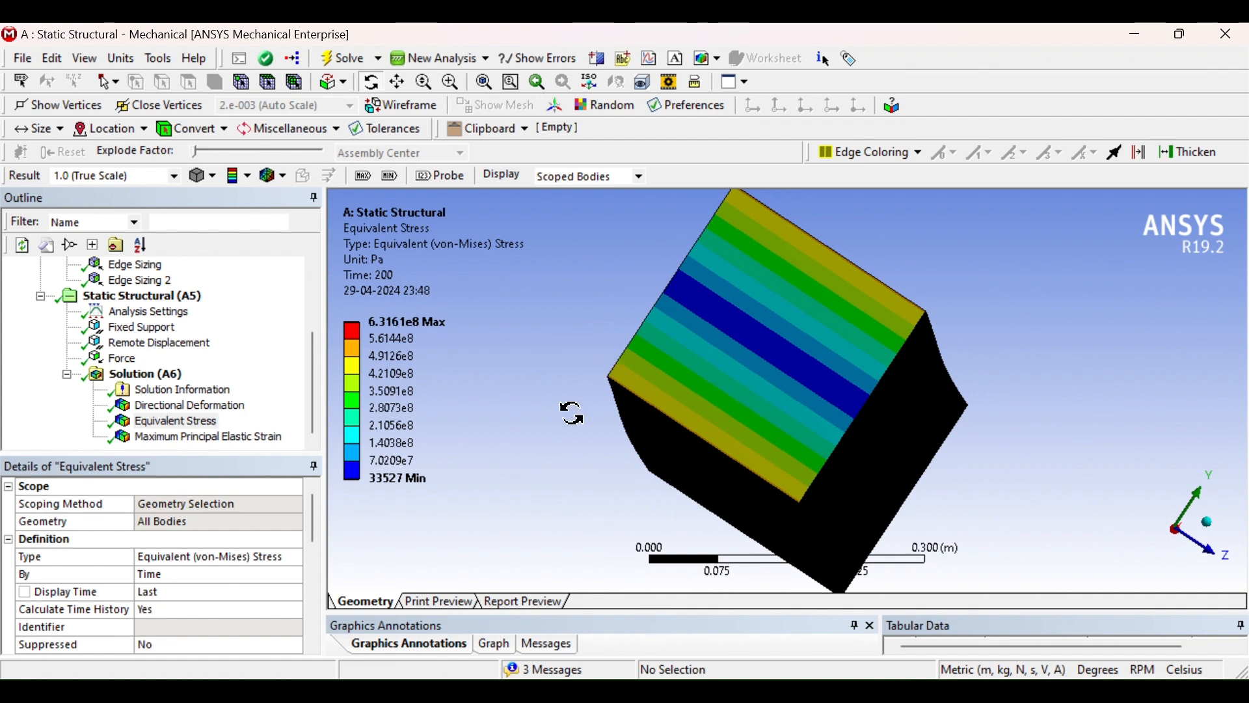
left_click_drag(686, 391, 732, 312)
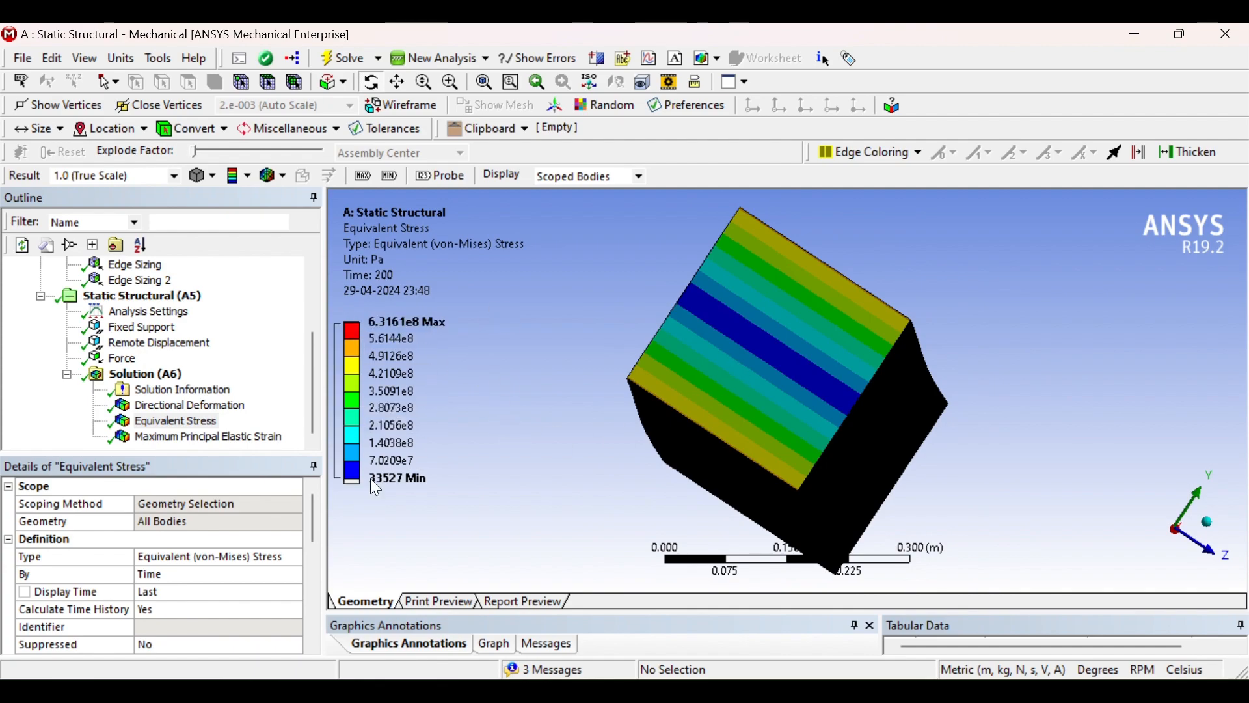
left_click_drag(943, 415, 684, 405)
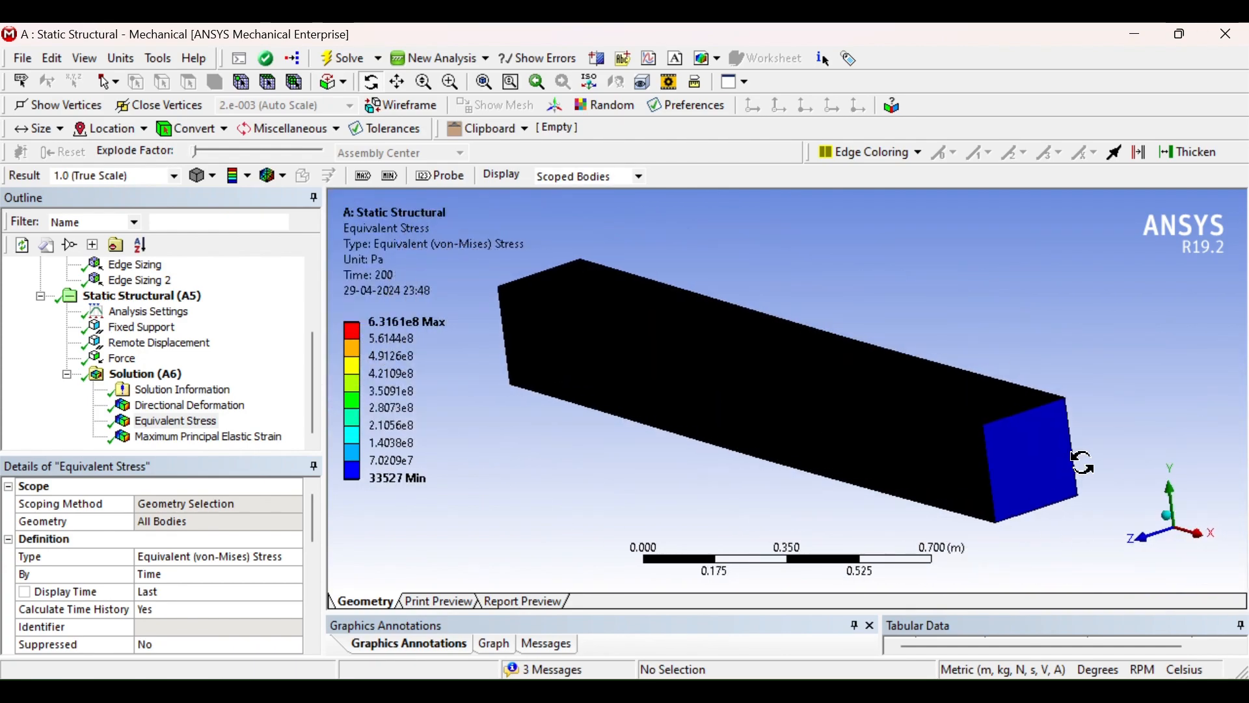
left_click_drag(1025, 452, 817, 354)
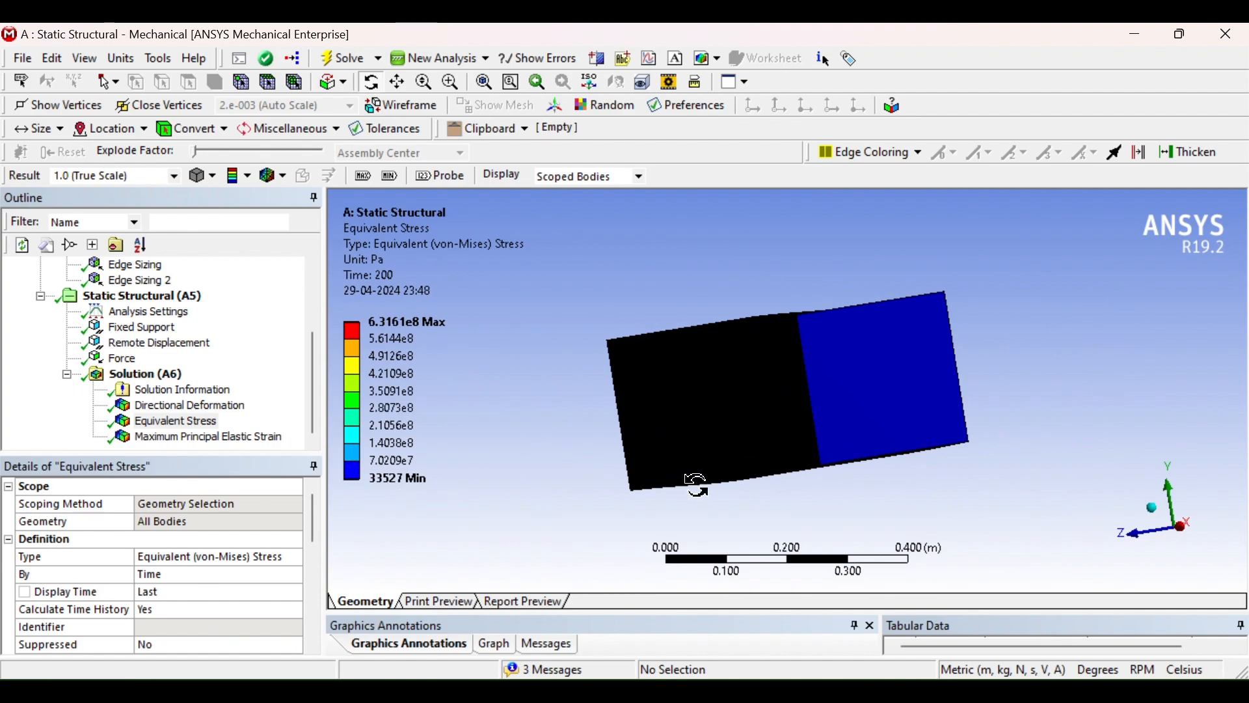
left_click_drag(691, 479, 908, 518)
scroll(844, 349, "up", 2)
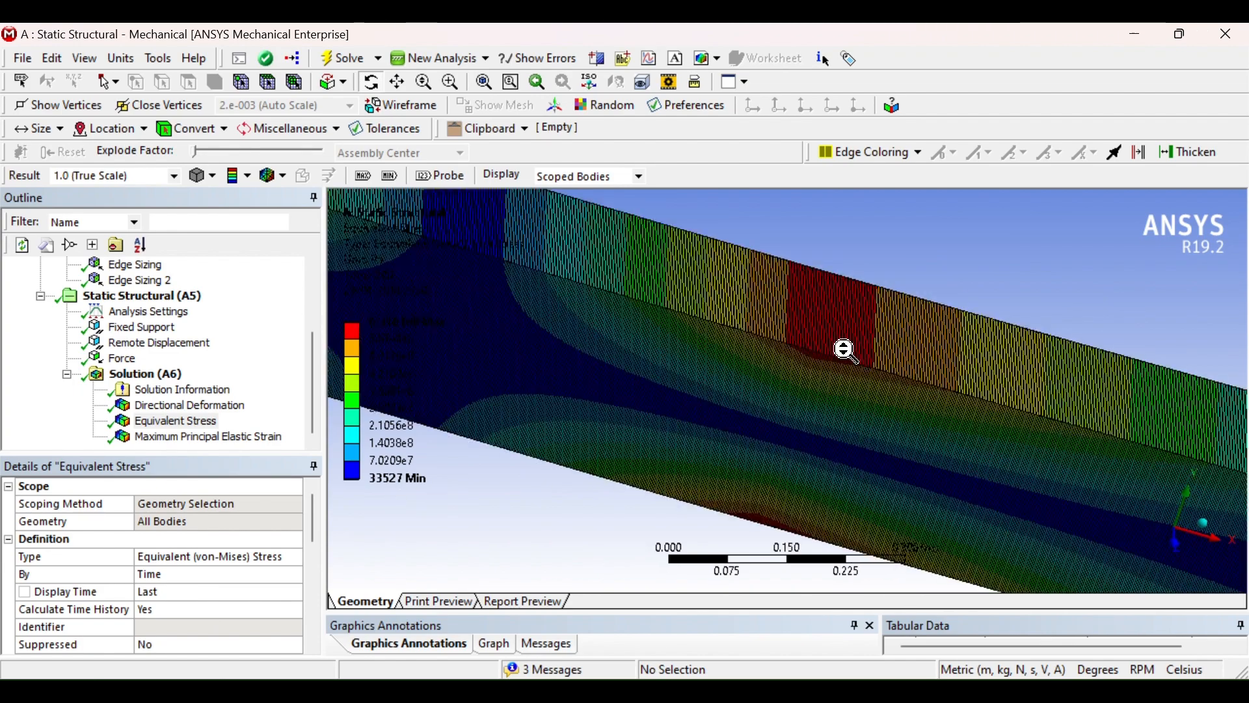
scroll(844, 349, "up", 2)
mouse_move(858, 340)
middle_mouse_down("ctrl")
mouse_move(840, 382)
mouse_move(849, 332)
middle_mouse_up("ctrl")
left_click_drag(849, 332, 837, 357)
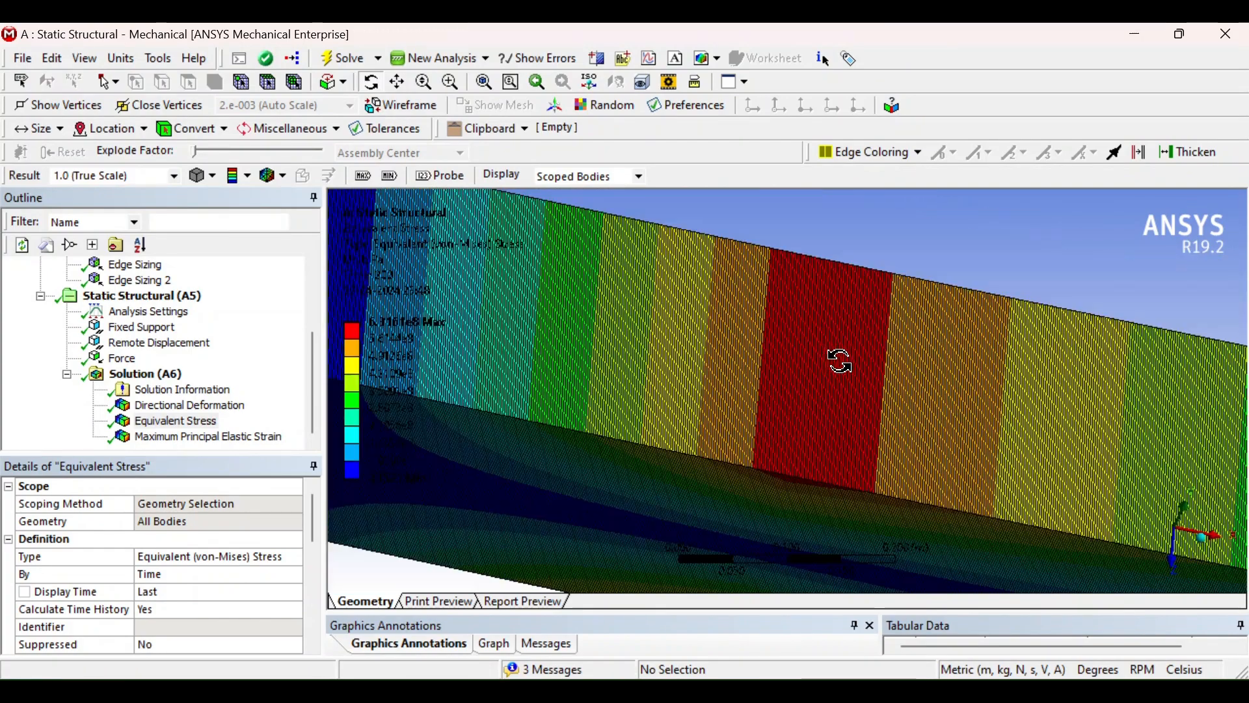
left_click_drag(862, 286, 831, 243)
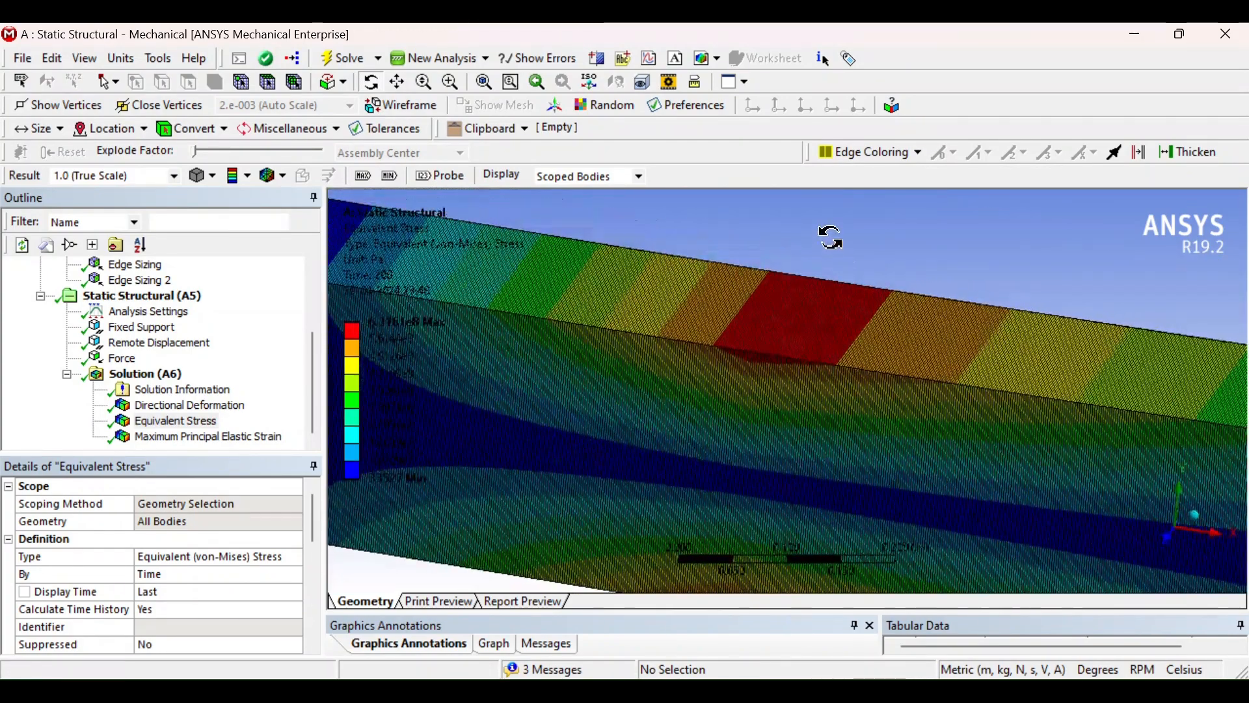
Zoom out of the stress plot, display the Maximum Principal Elastic Strain result and rotate the beam to inspect it
scroll(801, 324, "up", 3)
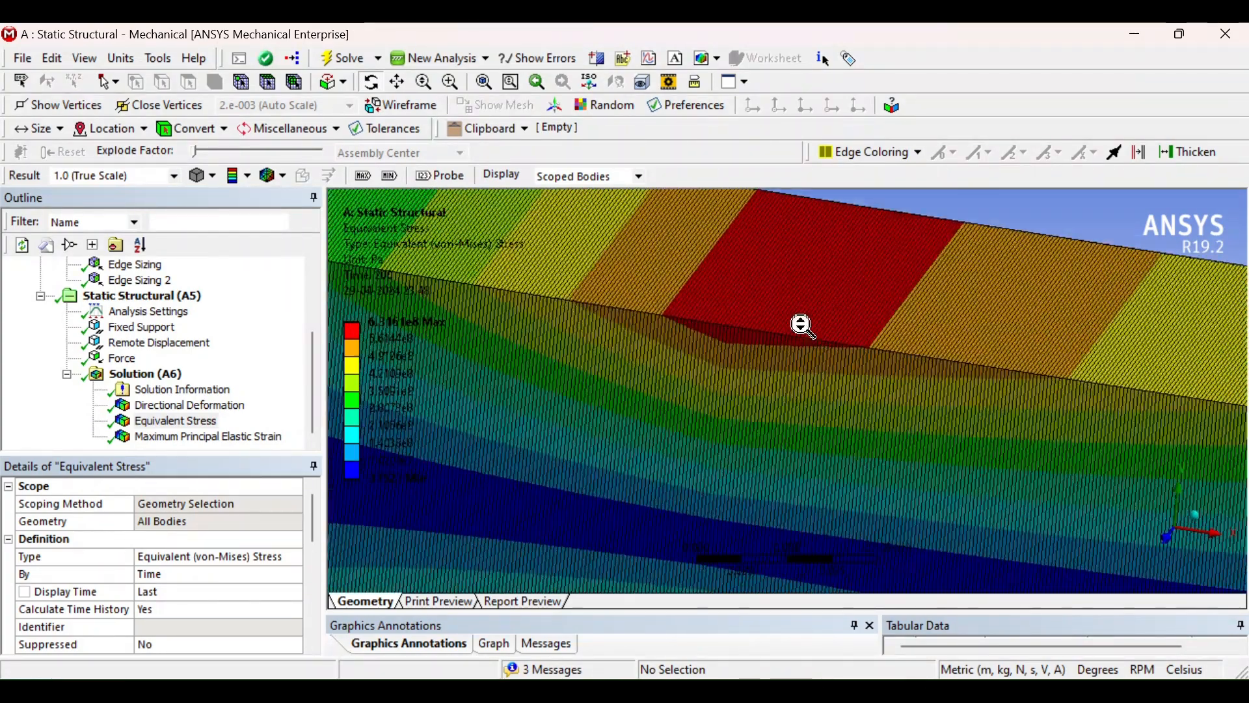
scroll(782, 322, "down", 3)
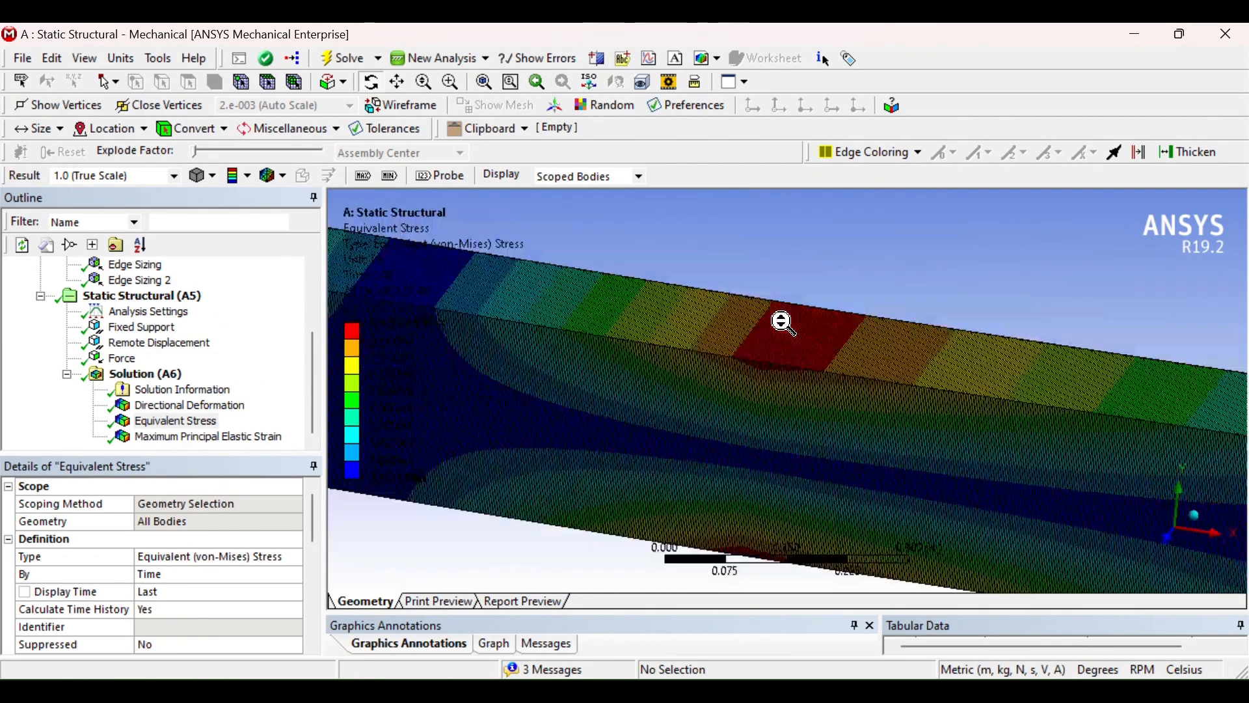
scroll(782, 322, "down", 5)
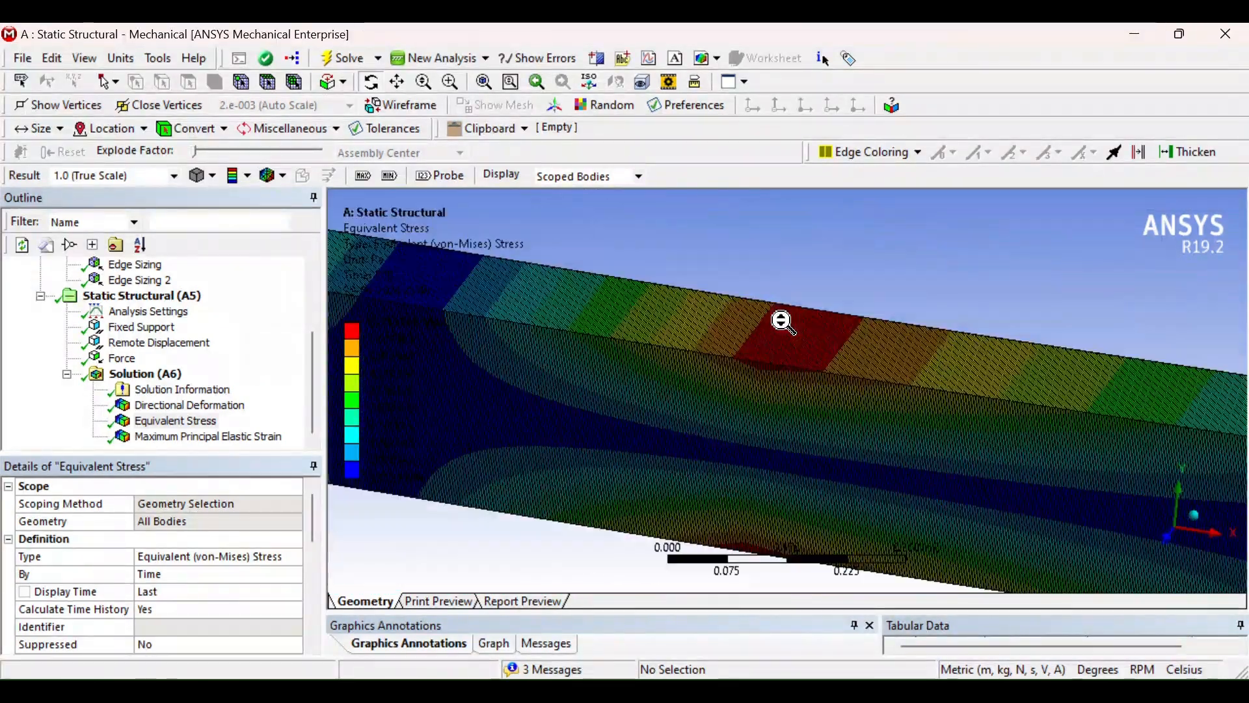
scroll(782, 322, "down", 2)
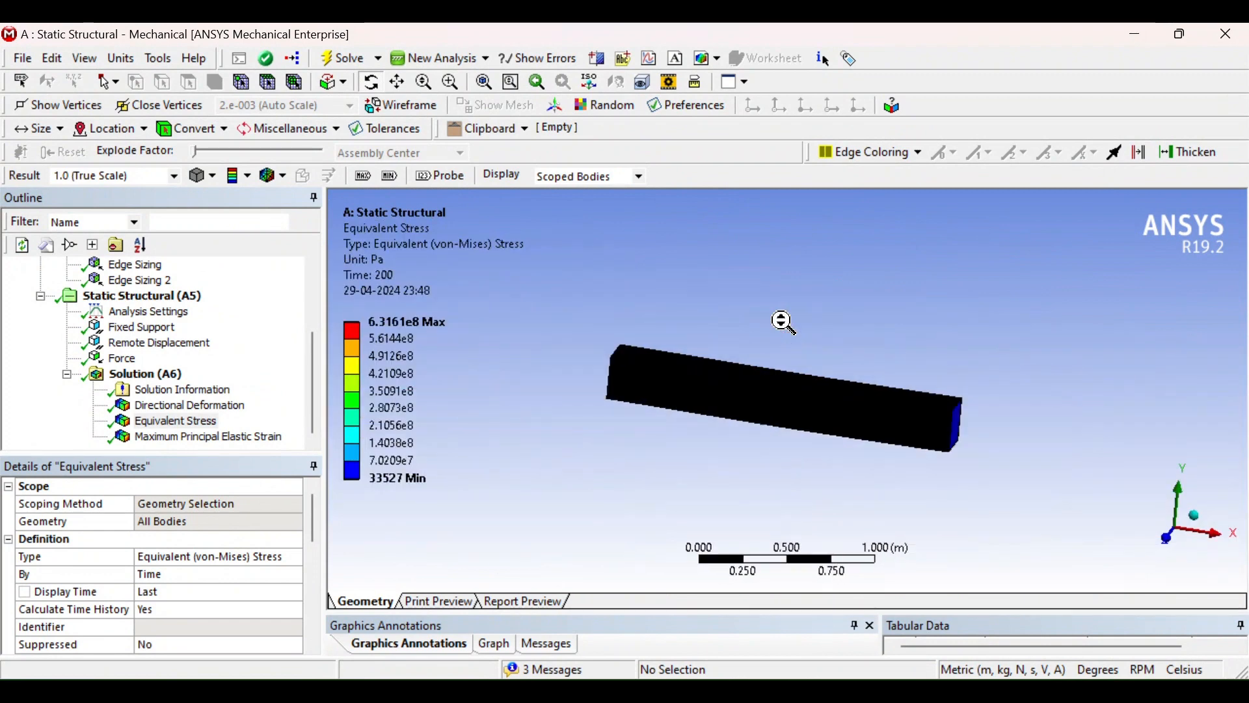
left_click(226, 439)
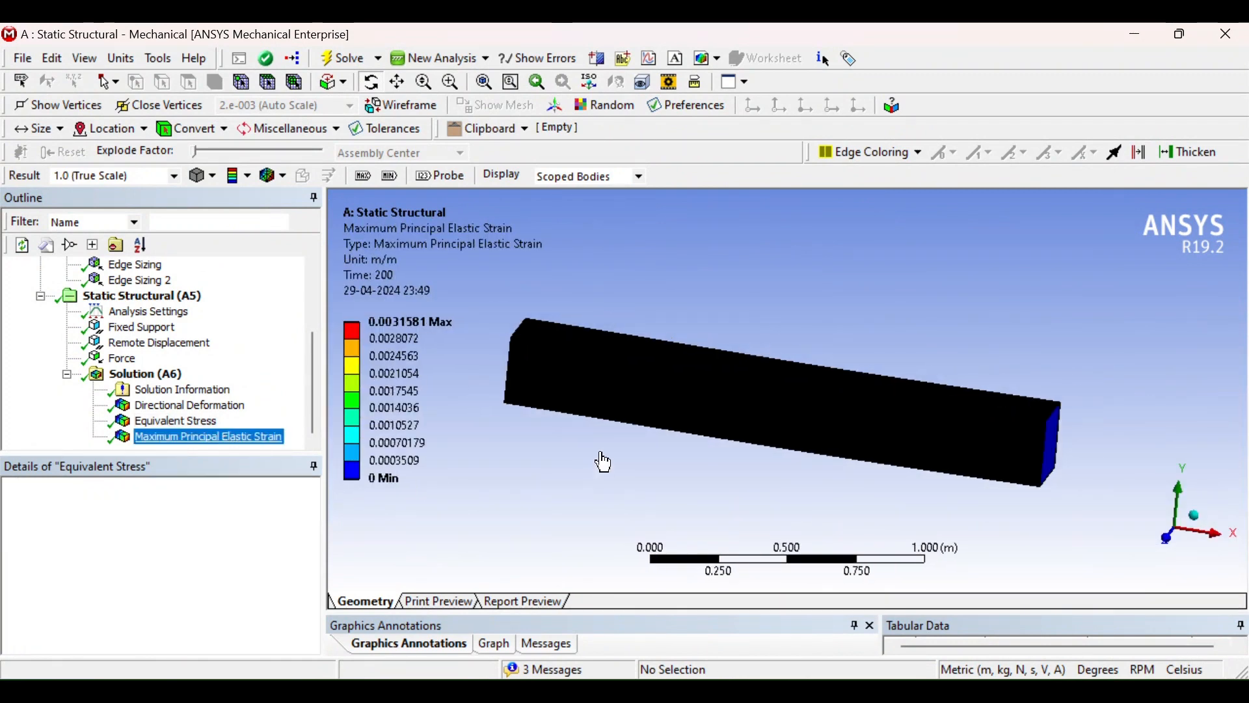
middle_click_drag(577, 382, 888, 384)
scroll(747, 398, "down", 2)
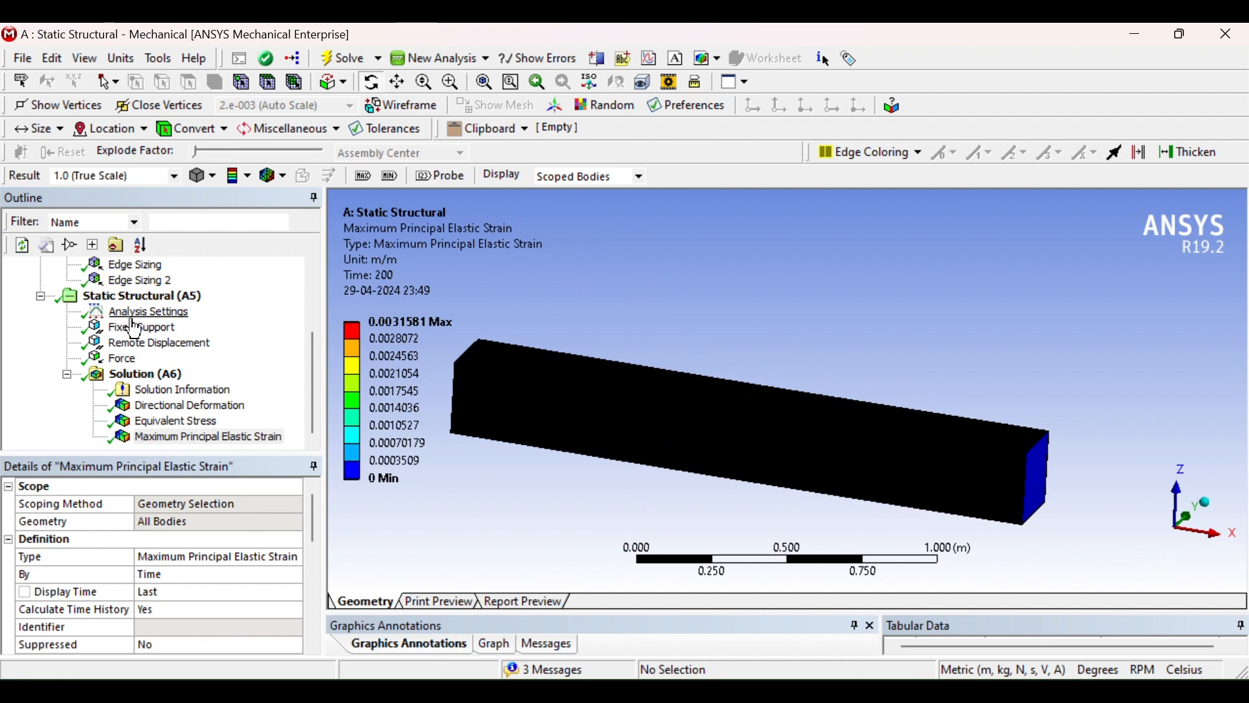
Try to insert an Equivalent Plastic strain result under the Solution
left_click(140, 377)
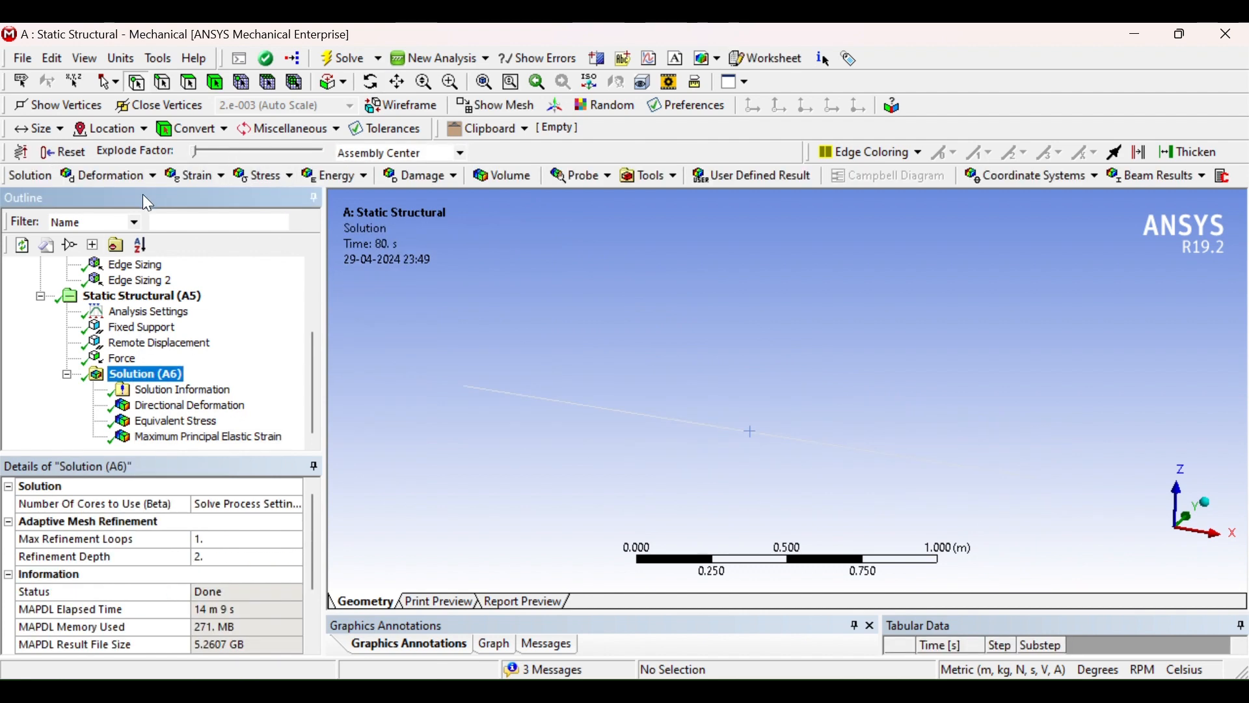
left_click(195, 176)
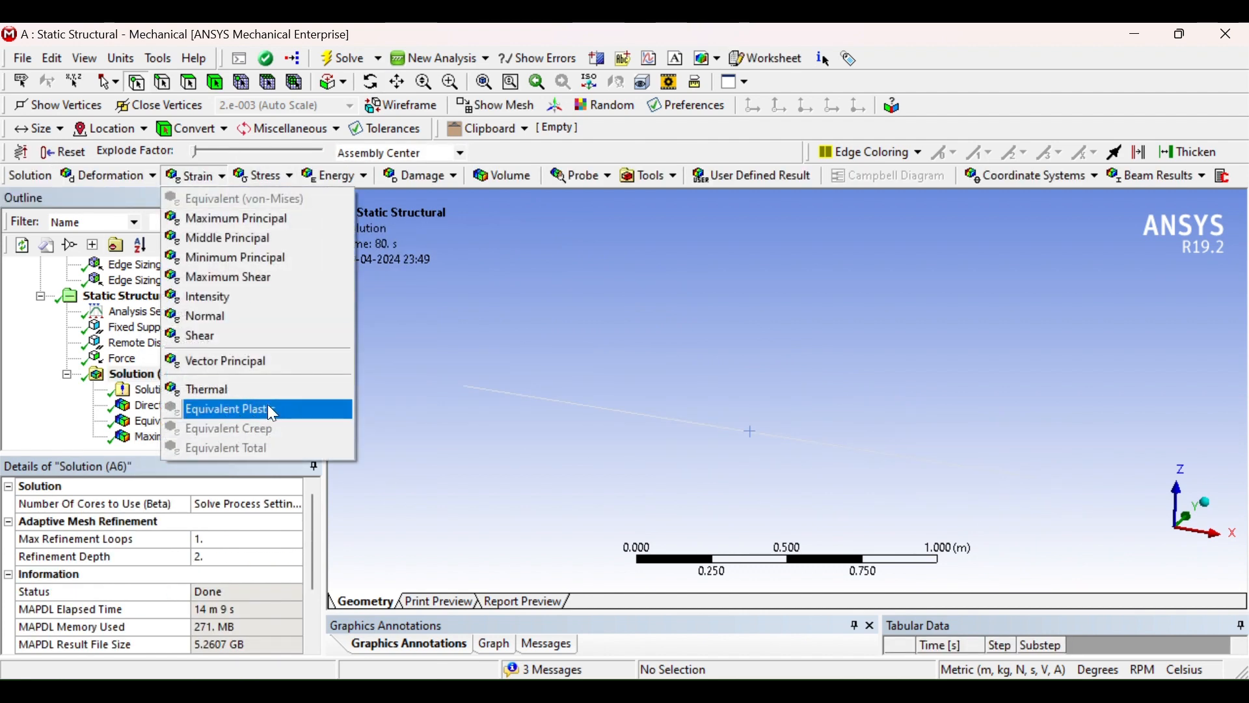
left_click(390, 460)
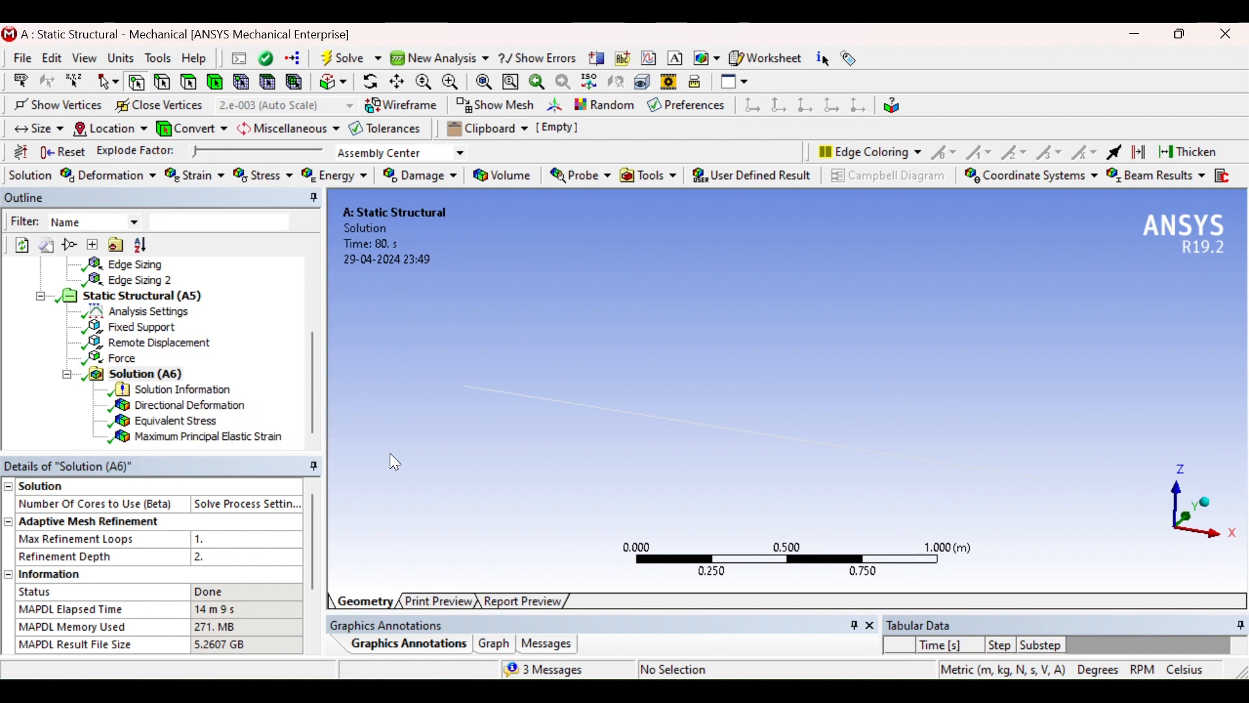
Insert a User Defined Result under the Solution and open its Expression for editing
left_click(144, 381)
right_click(145, 380)
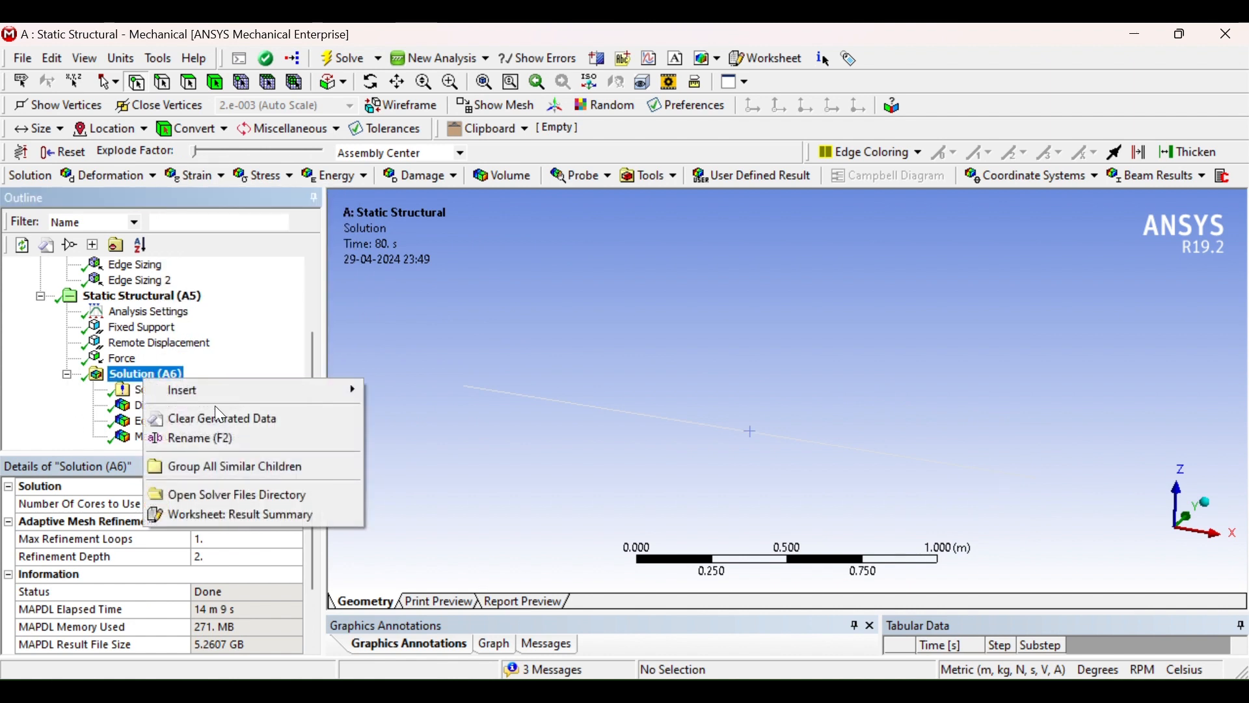
mouse_move(185, 392)
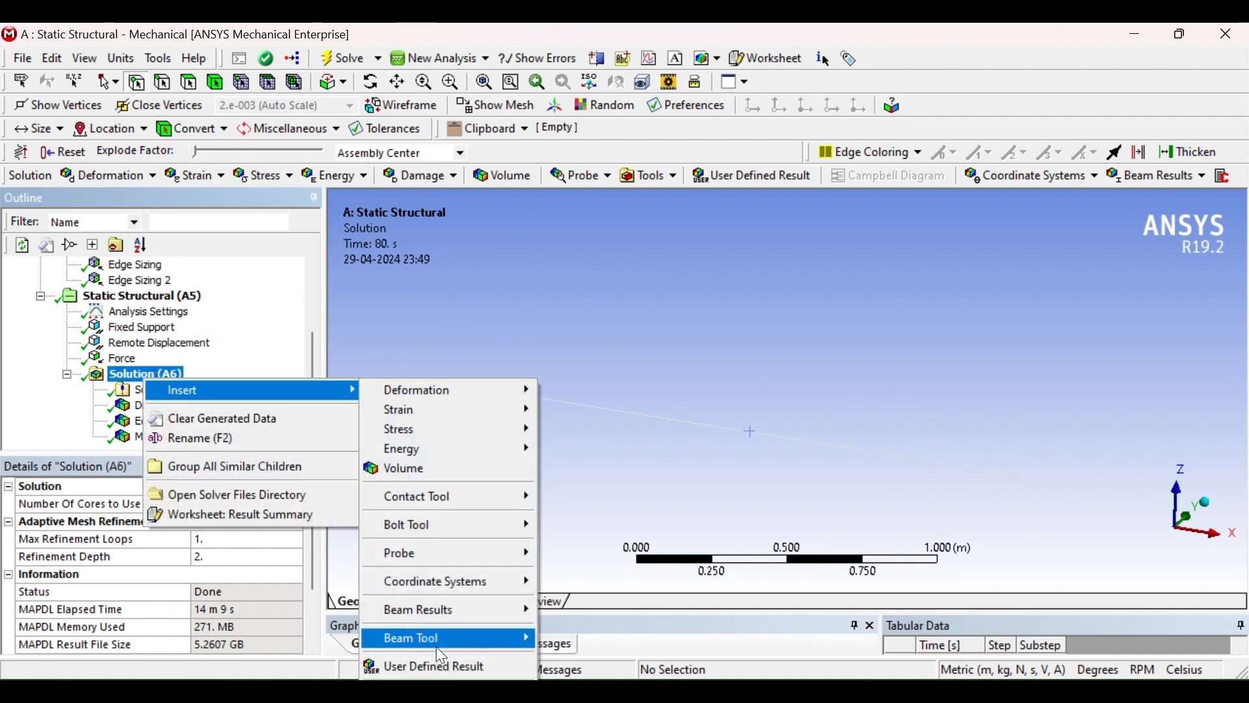
left_click(438, 670)
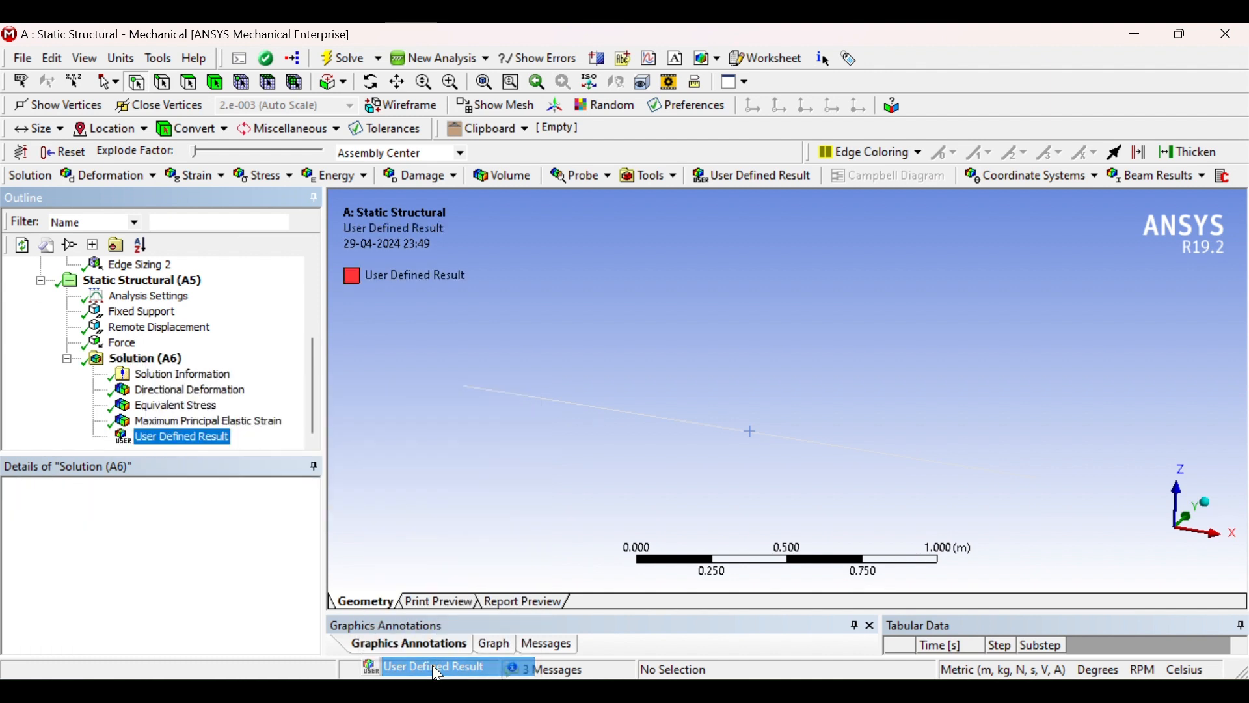
left_click(163, 579)
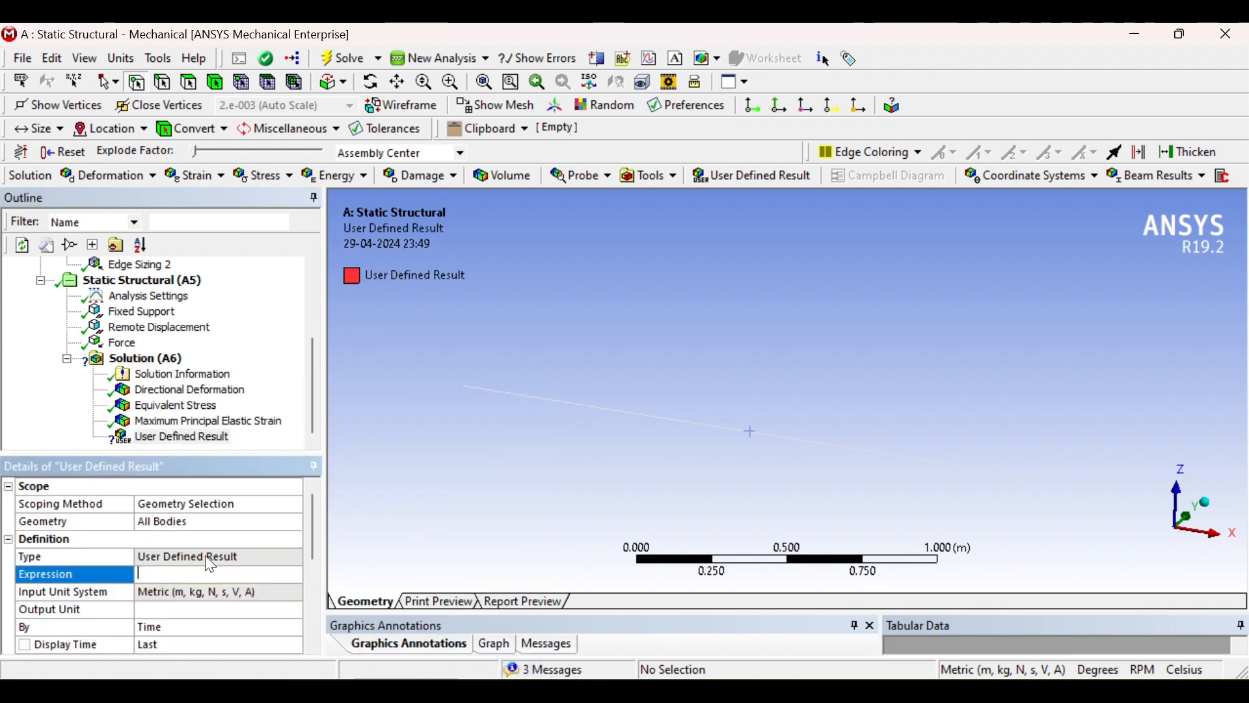
left_click(239, 523)
left_click(573, 395)
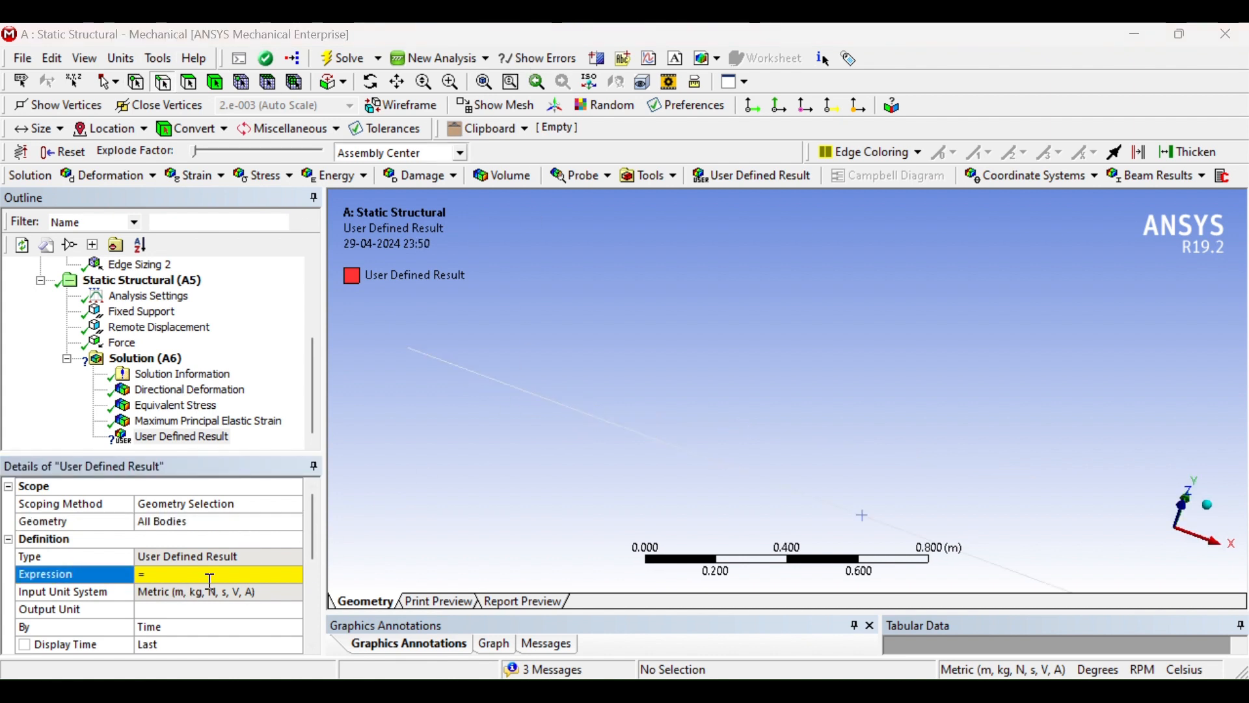
left_click(160, 573)
Open the Mechanical Help documentation from within Mechanical
left_click(456, 551)
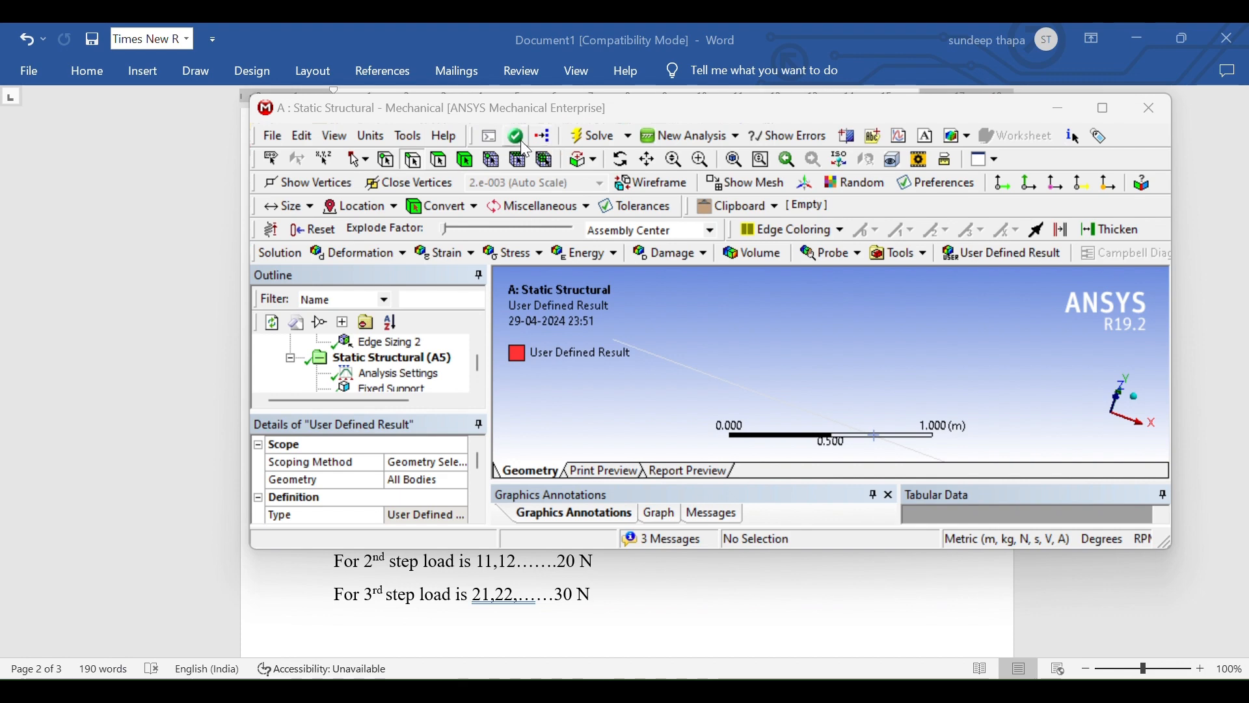
left_click(444, 137)
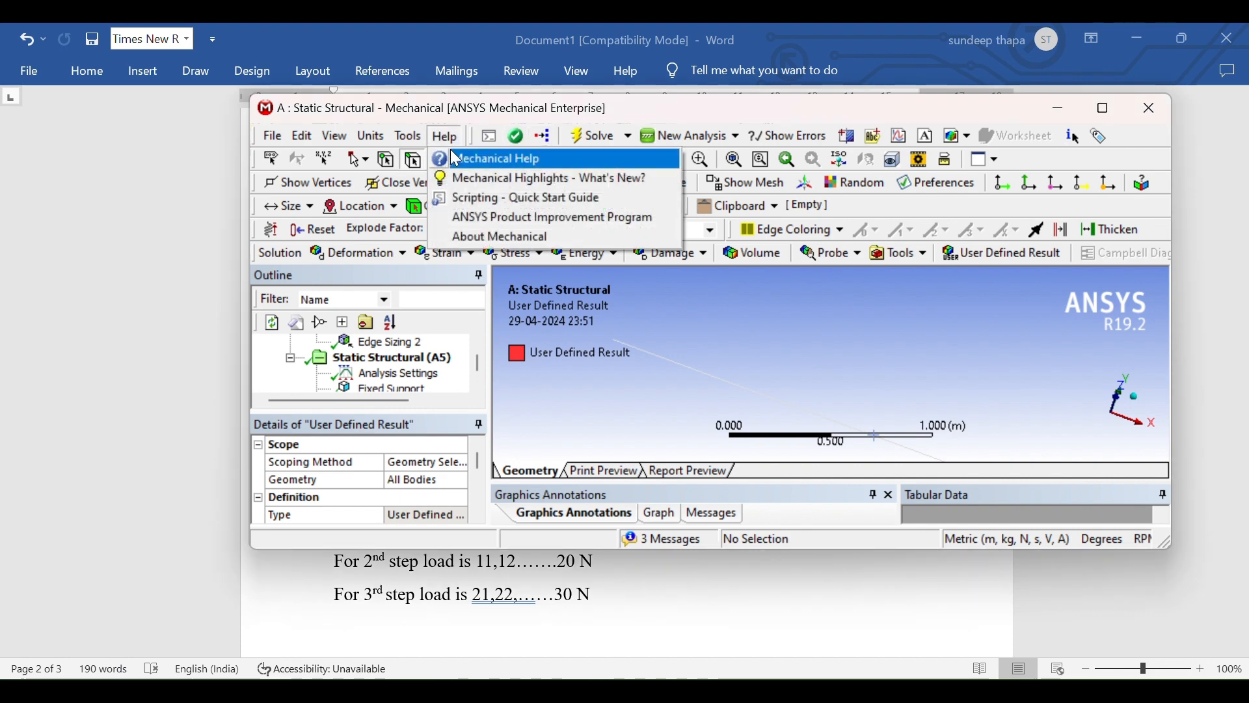
left_click(494, 157)
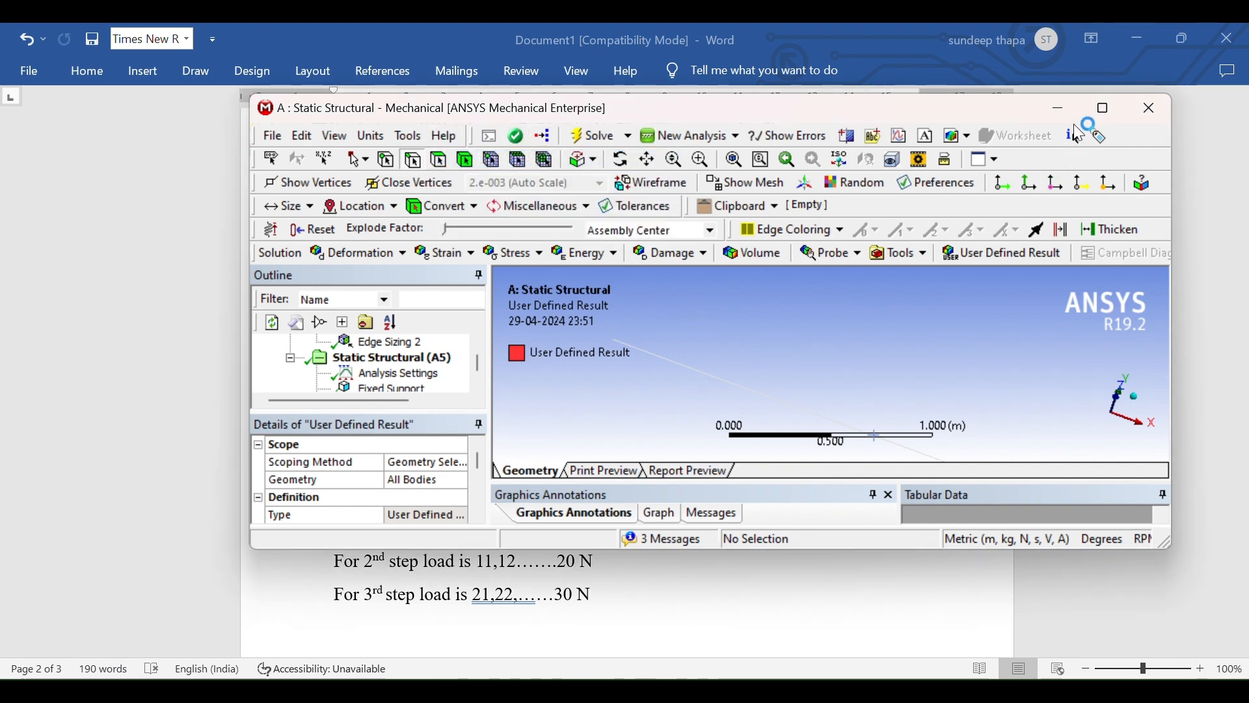
left_click(1104, 108)
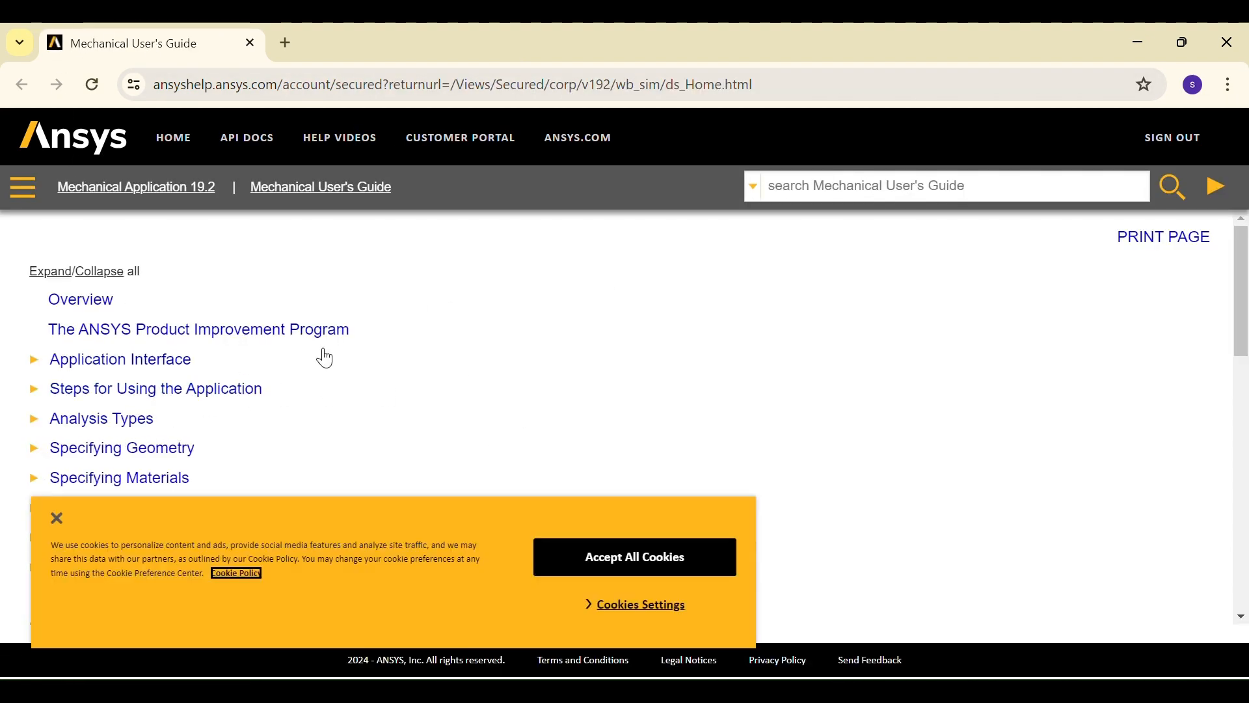
Dismiss the cookie banner and open the Using Results section of the Mechanical User's Guide
scroll(311, 412, "down", 2)
scroll(306, 413, "down", 10)
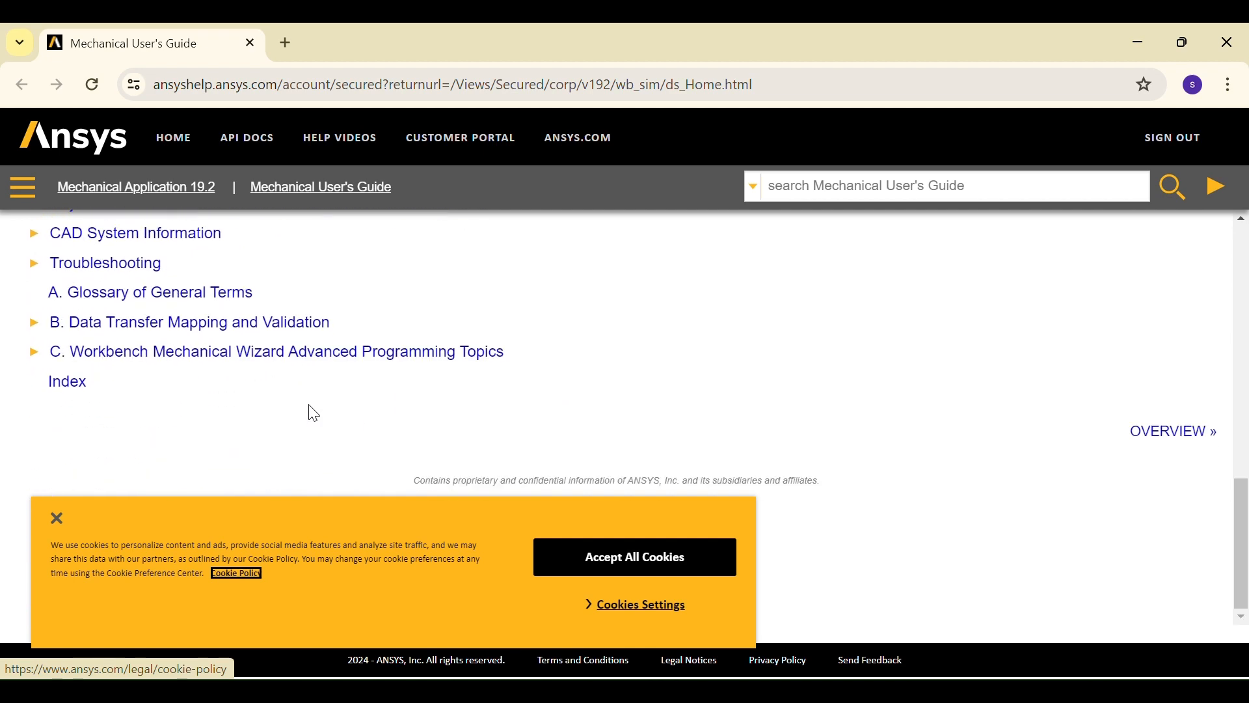
scroll(307, 412, "up", 3)
left_click(56, 518)
scroll(166, 525, "down", 3)
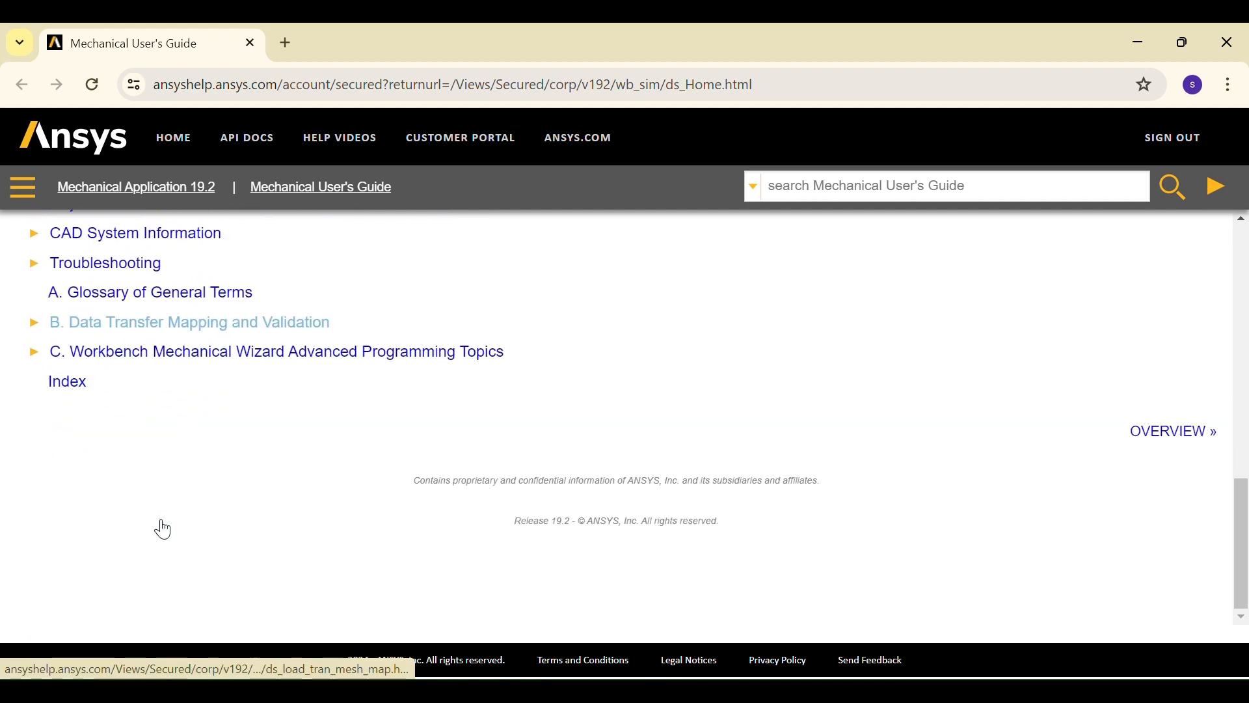
scroll(161, 524, "up", 5)
scroll(168, 511, "up", 2)
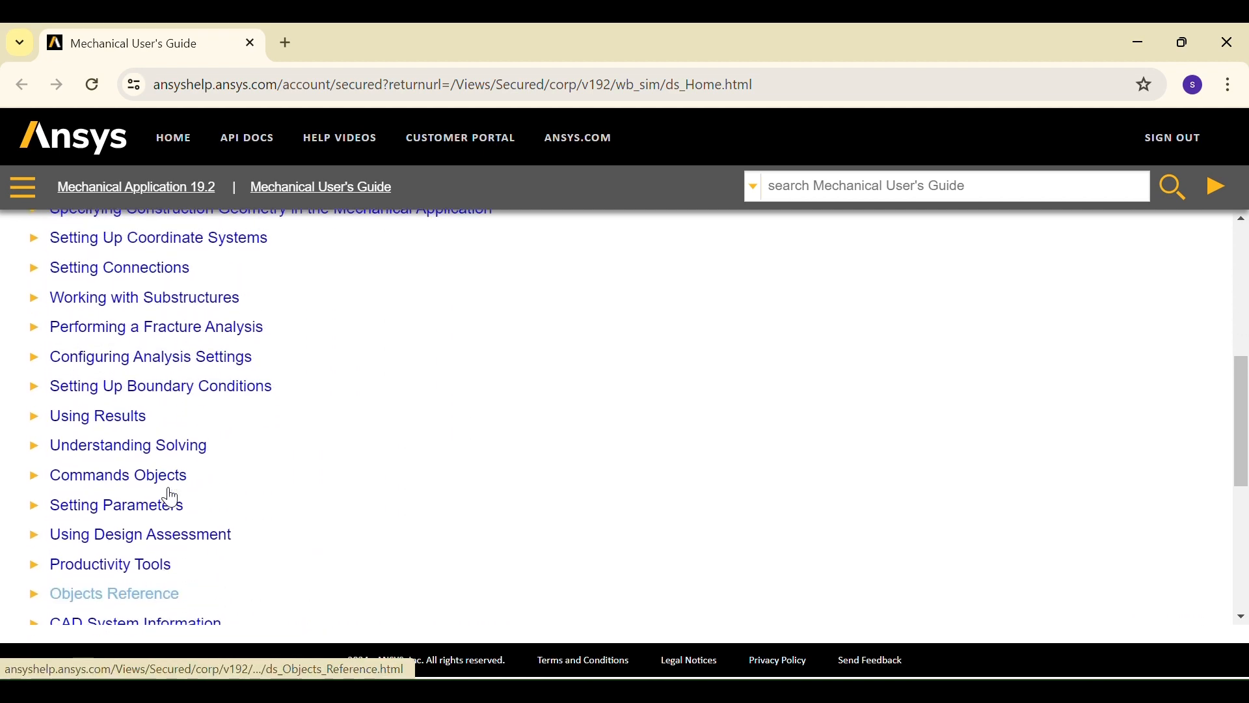
left_click(127, 421)
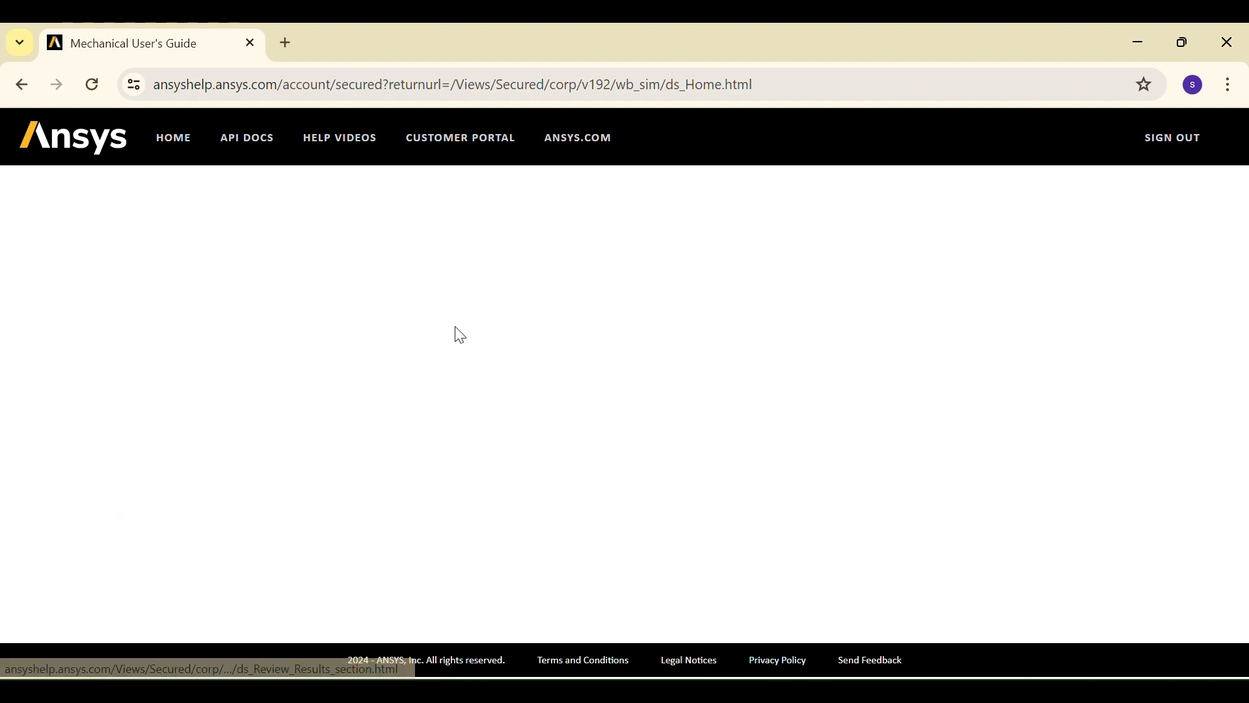
Open the User Defined Results for the Mechanical APDL Solver help page
scroll(297, 458, "down", 2)
scroll(297, 458, "down", 3)
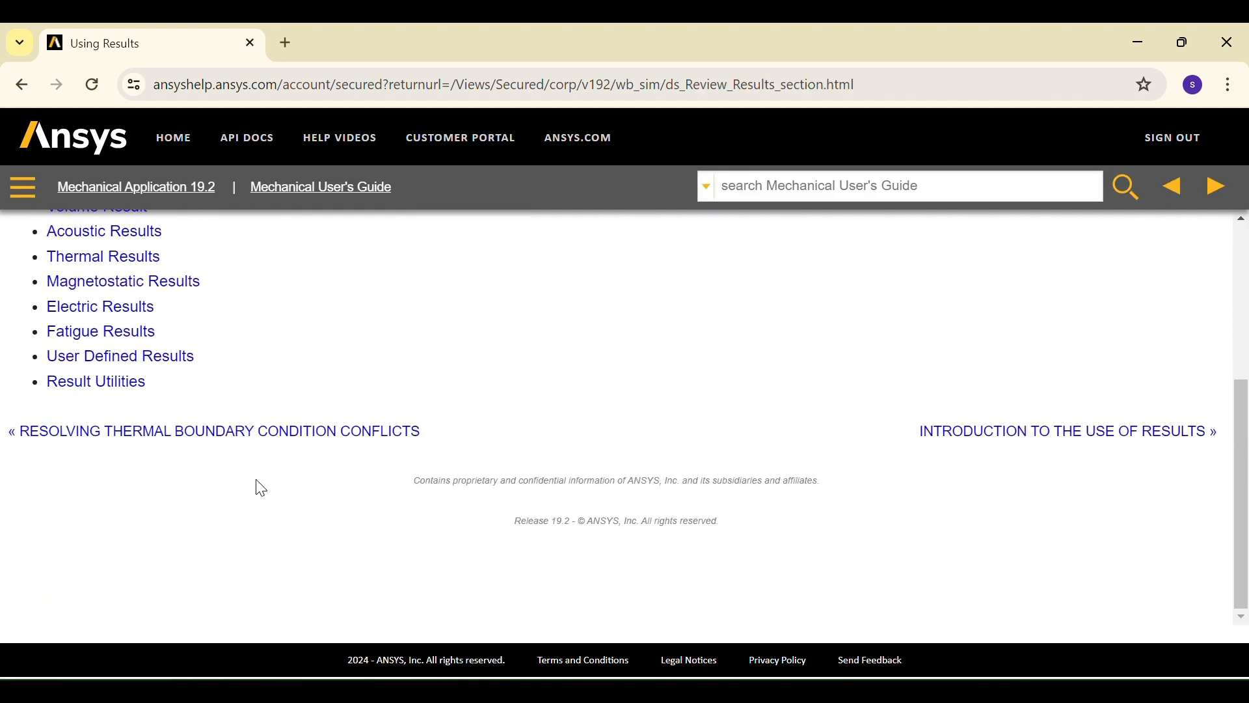
left_click(119, 360)
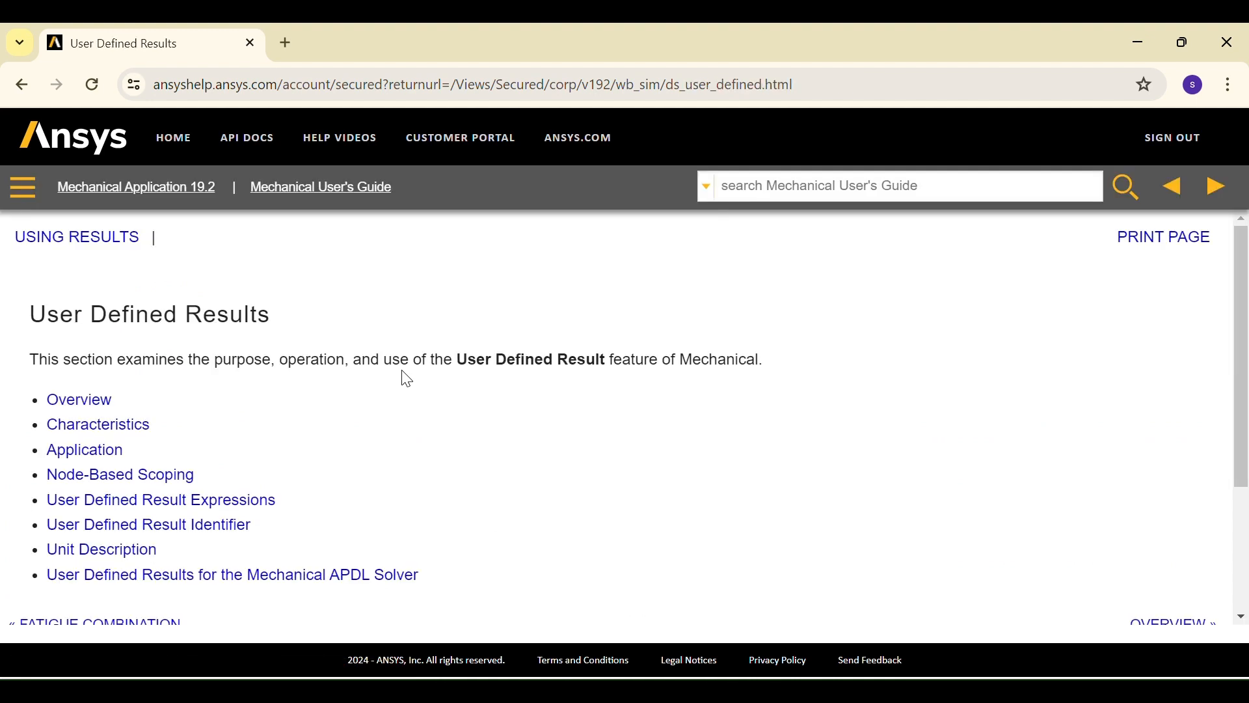
scroll(404, 373, "down", 2)
left_click(325, 482)
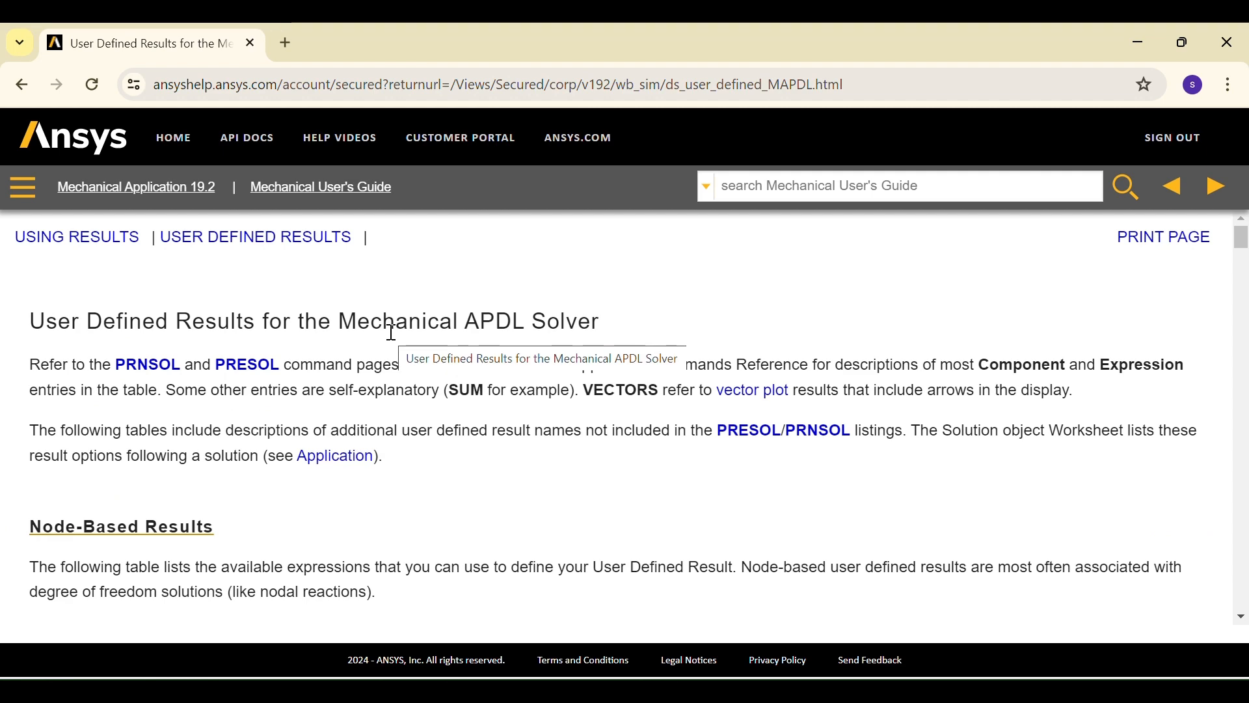
Read through the Element-Based Results table for available strain expression names
scroll(392, 333, "down", 10)
scroll(391, 333, "up", 3)
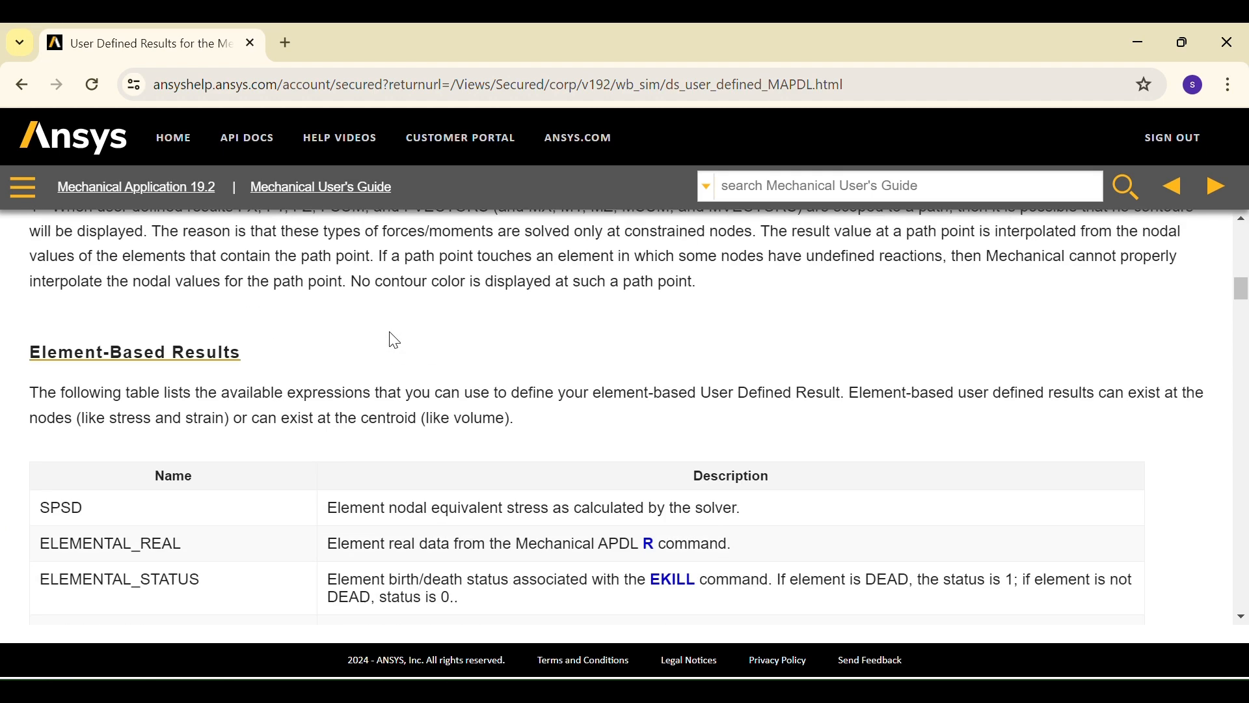
scroll(345, 385, "down", 3)
scroll(529, 467, "down", 2)
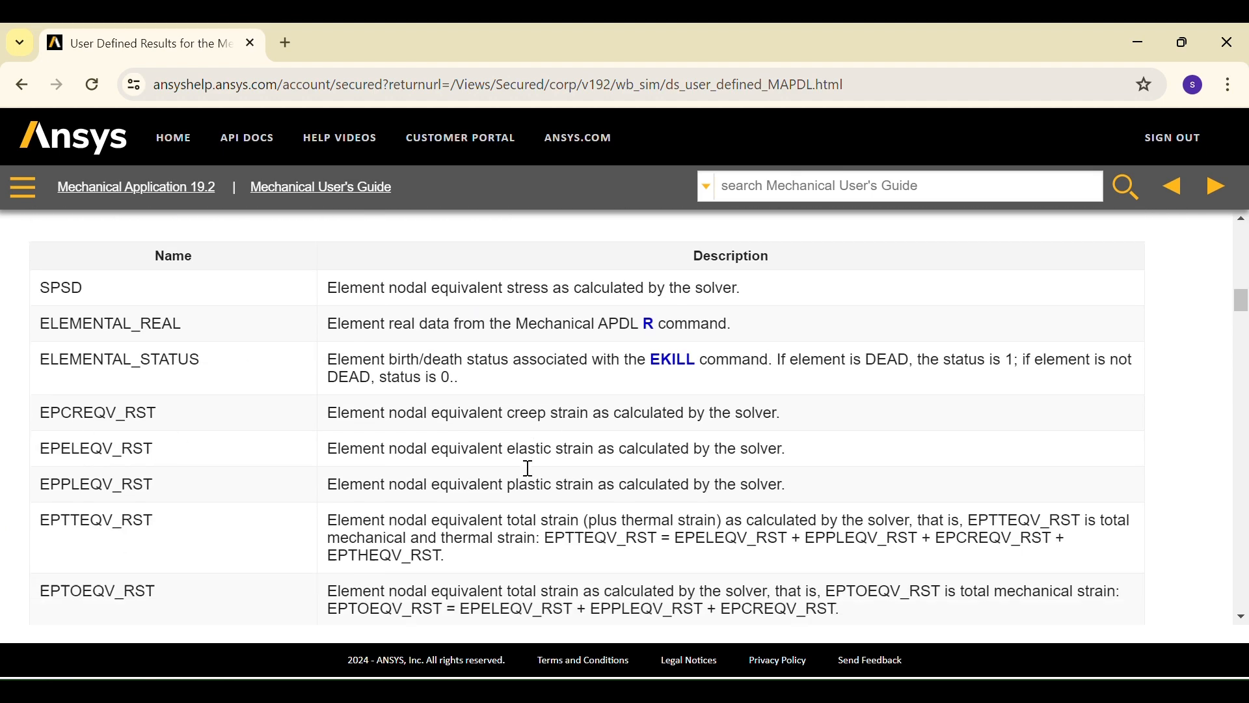
scroll(530, 468, "up", 1)
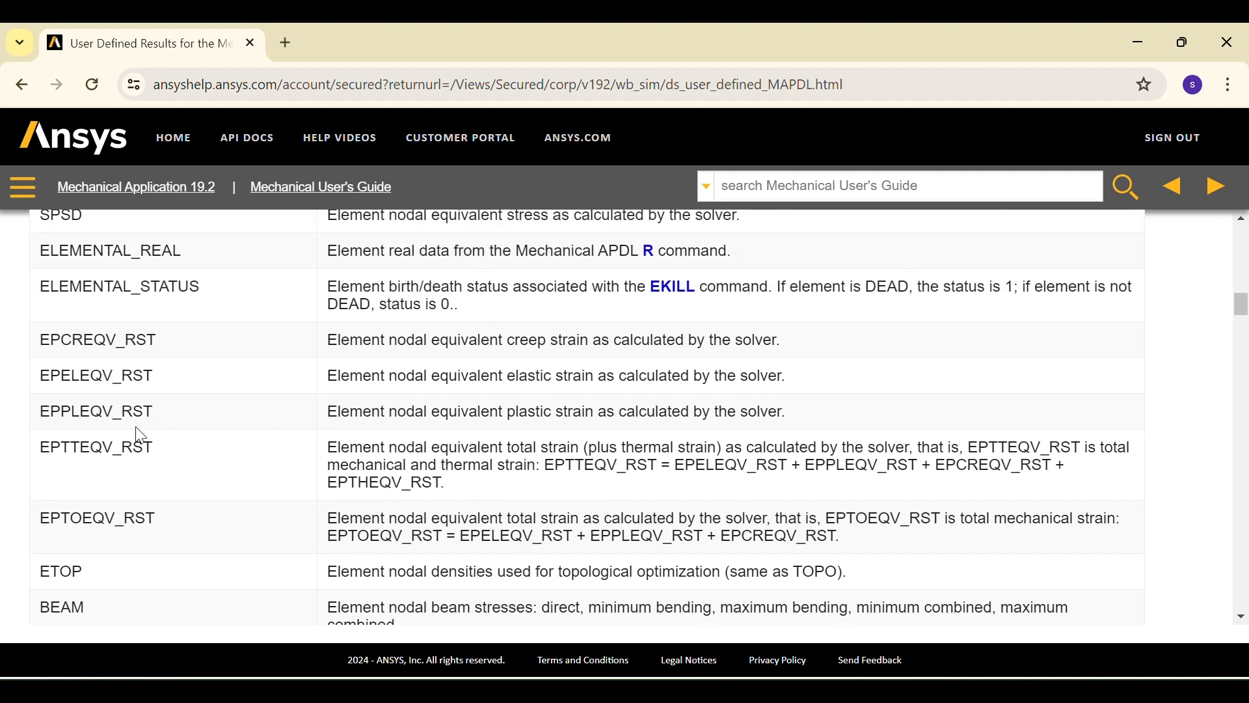
scroll(160, 412, "up", 3)
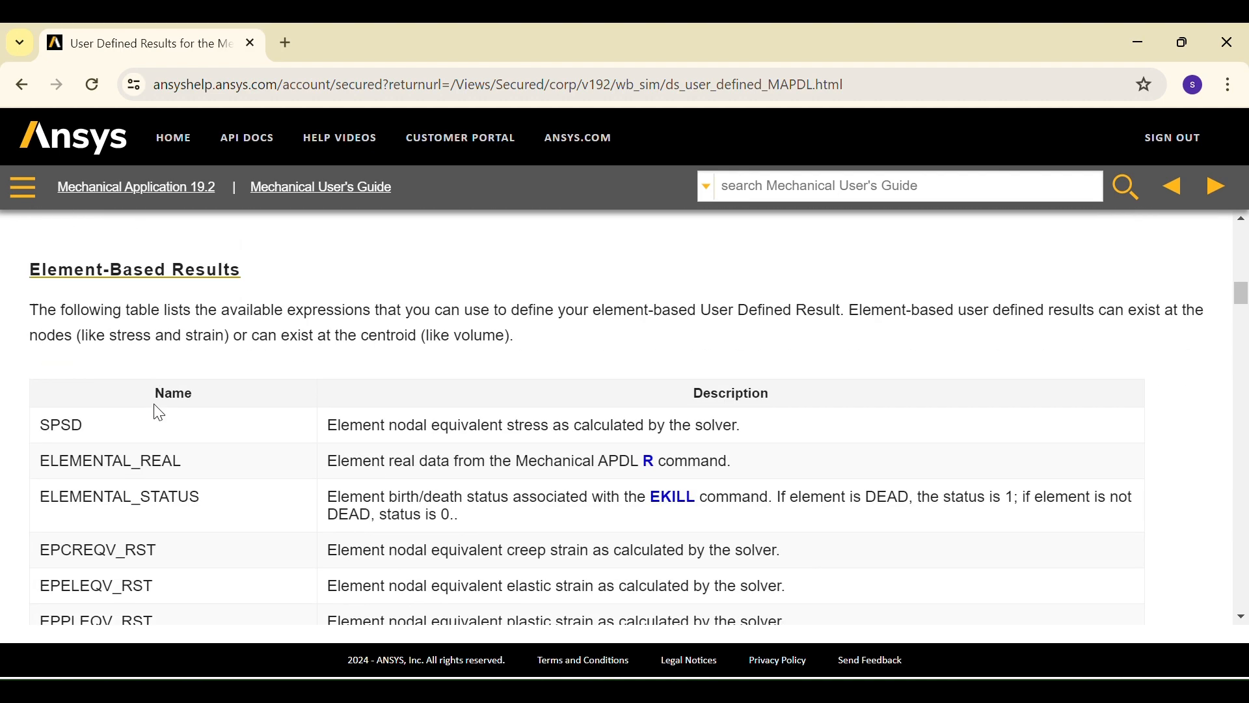
scroll(221, 382, "down", 4)
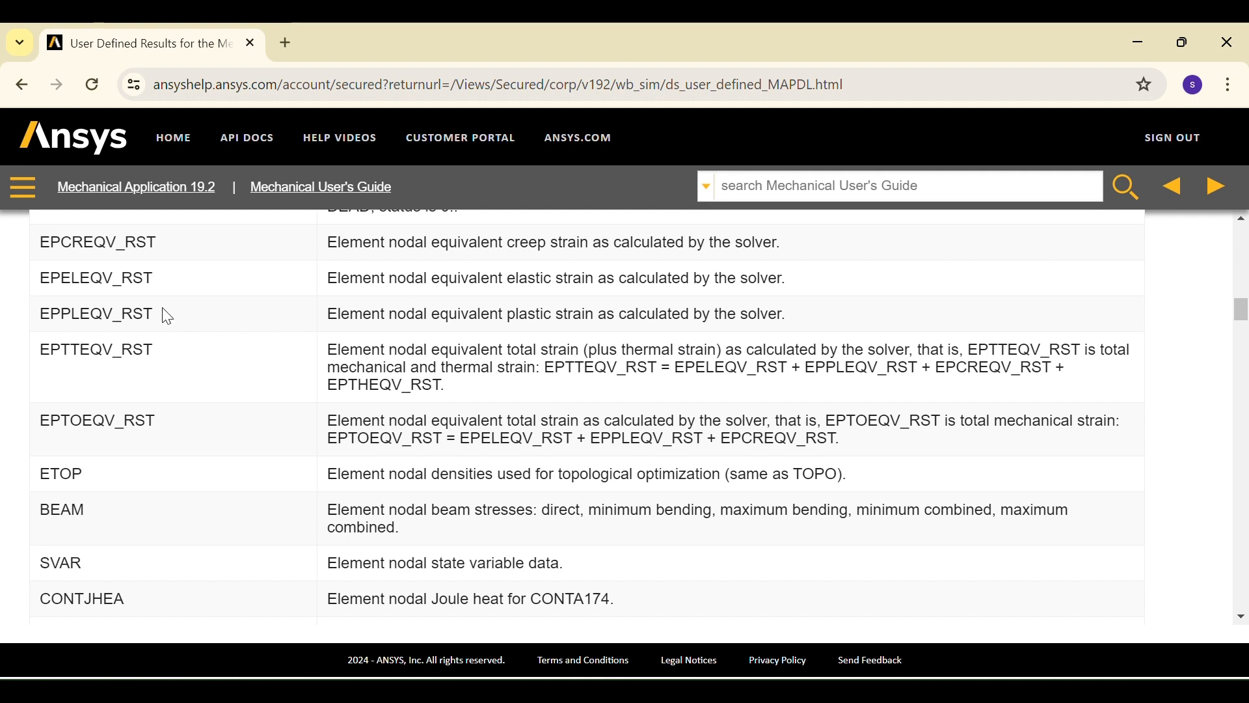
Copy EPPLEQV_RST from the help table and paste it as the User Defined Result's Expression
left_click_drag(154, 313, 44, 330)
key("ctrl+c")
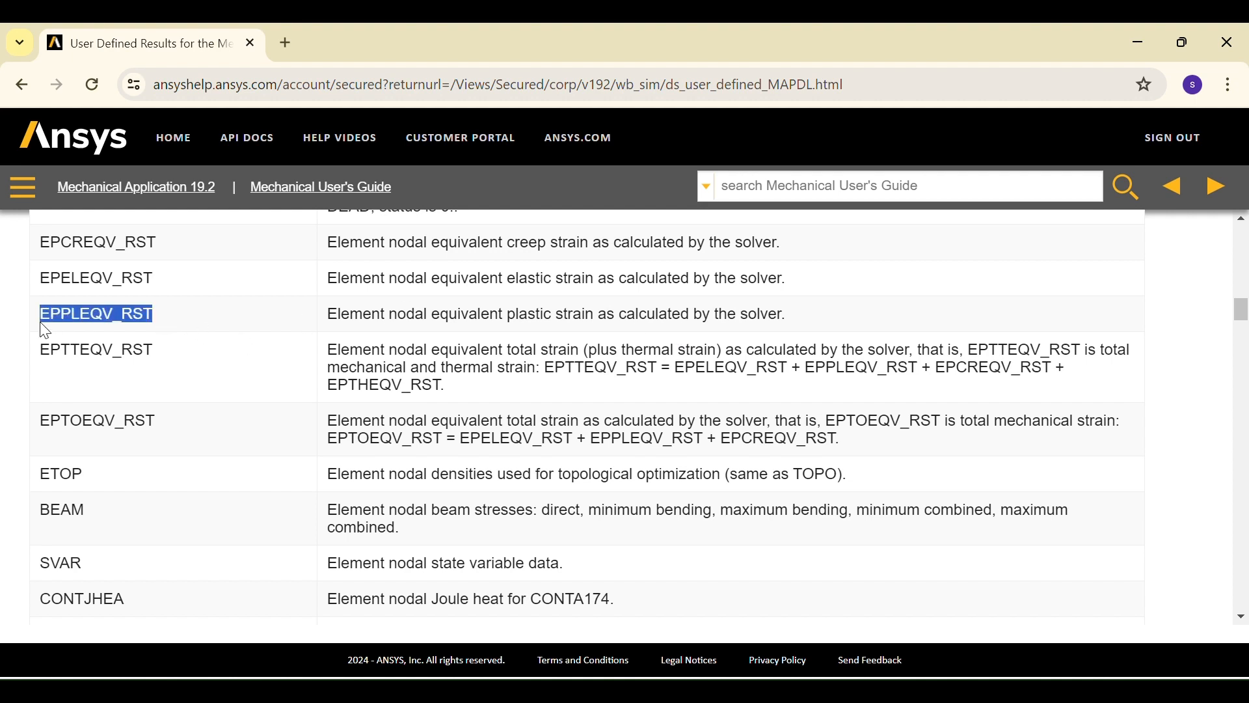
left_click(653, 691)
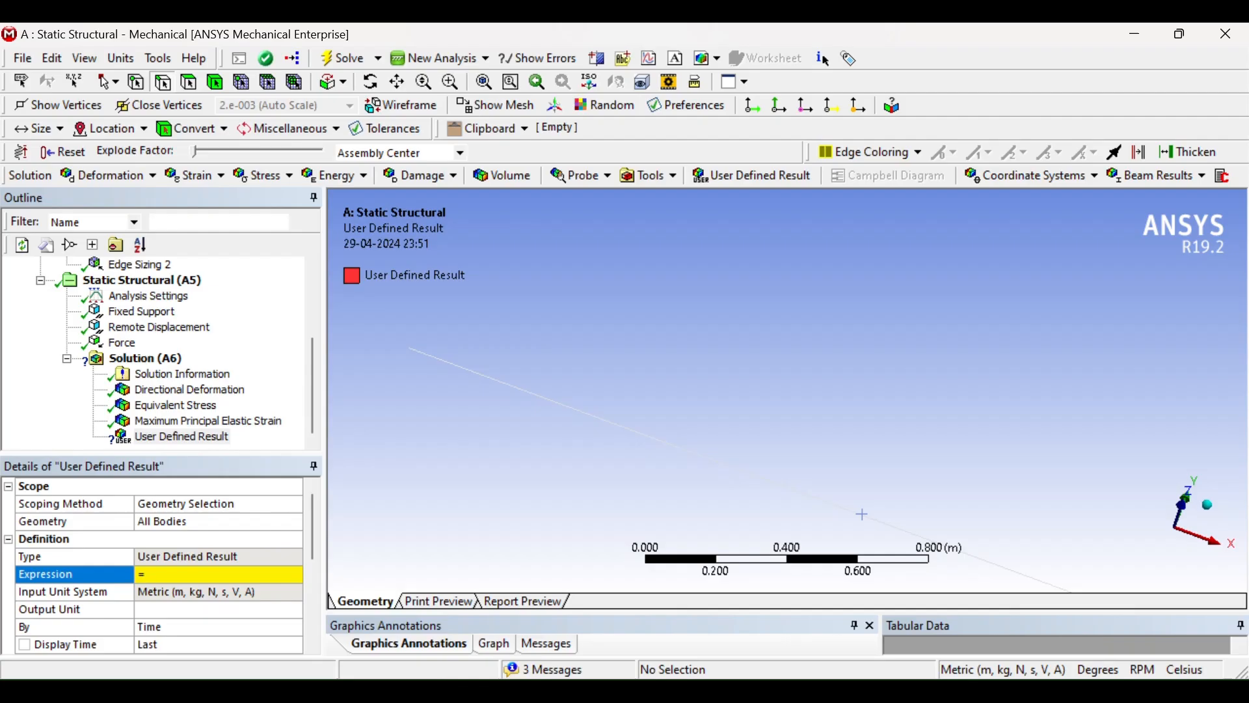
left_click(179, 575)
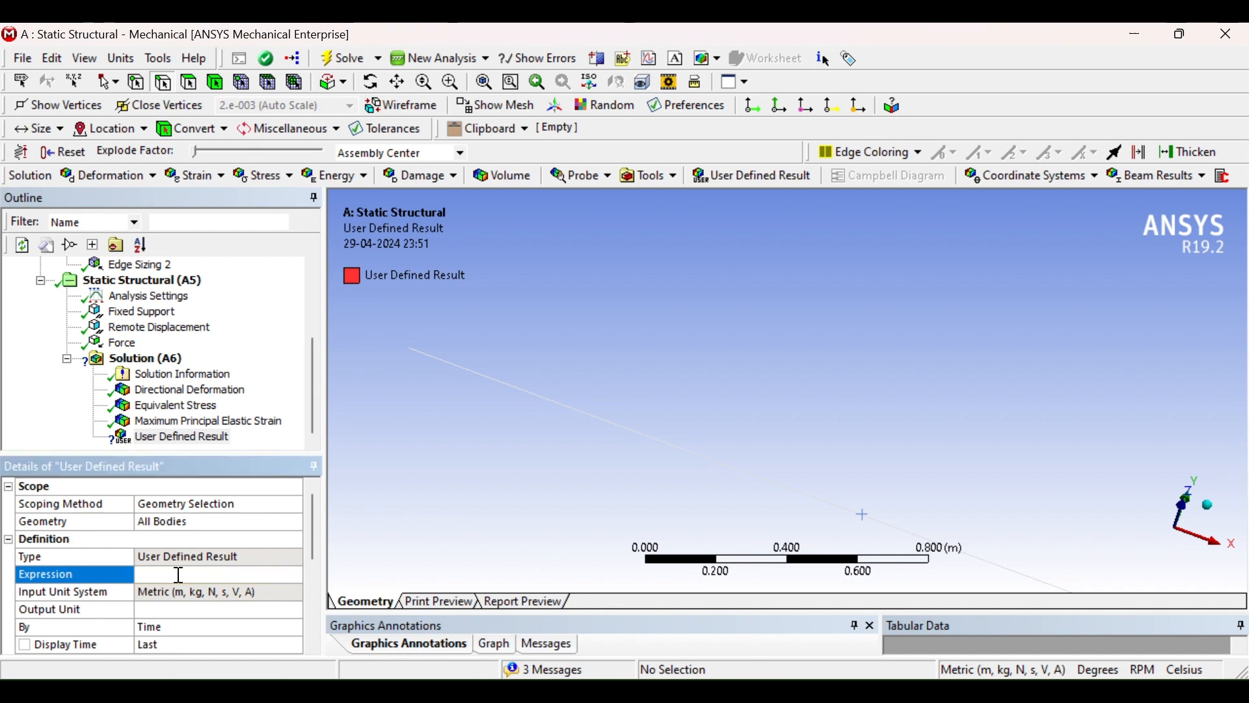
key("ctrl+v")
Set the User Defined Result's output unit to Strain
left_click(206, 610)
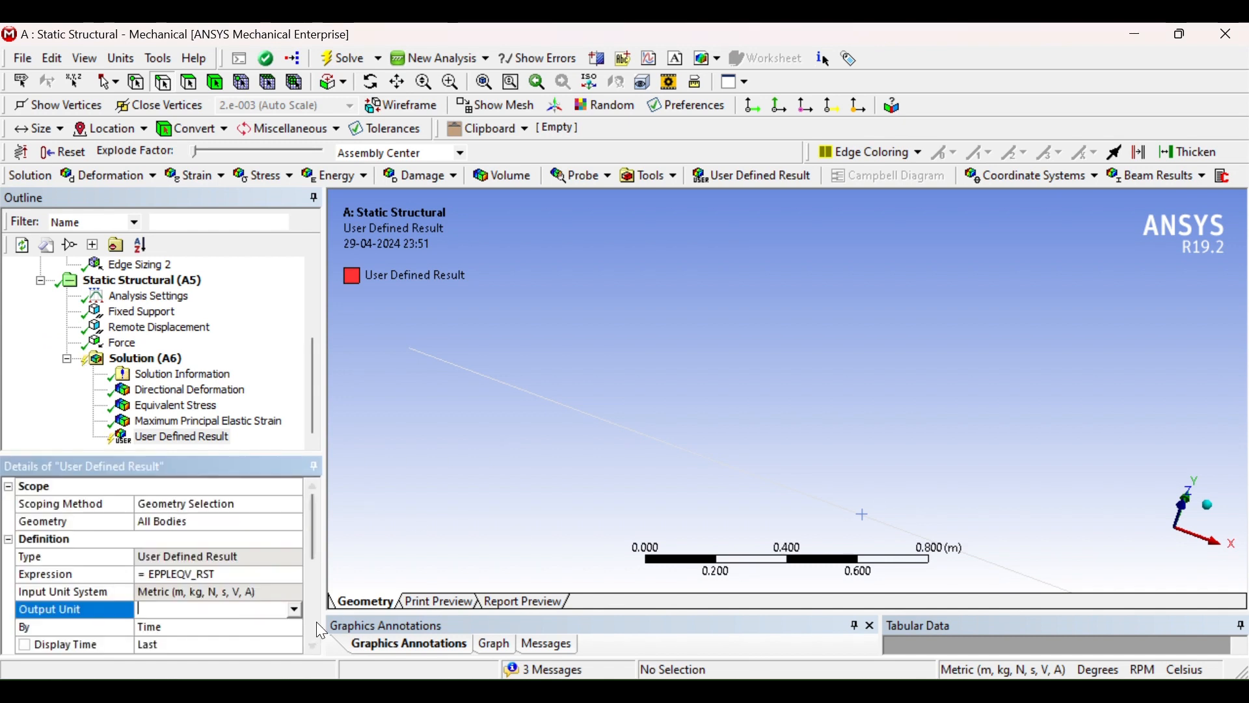
left_click(296, 610)
scroll(170, 555, "down", 1)
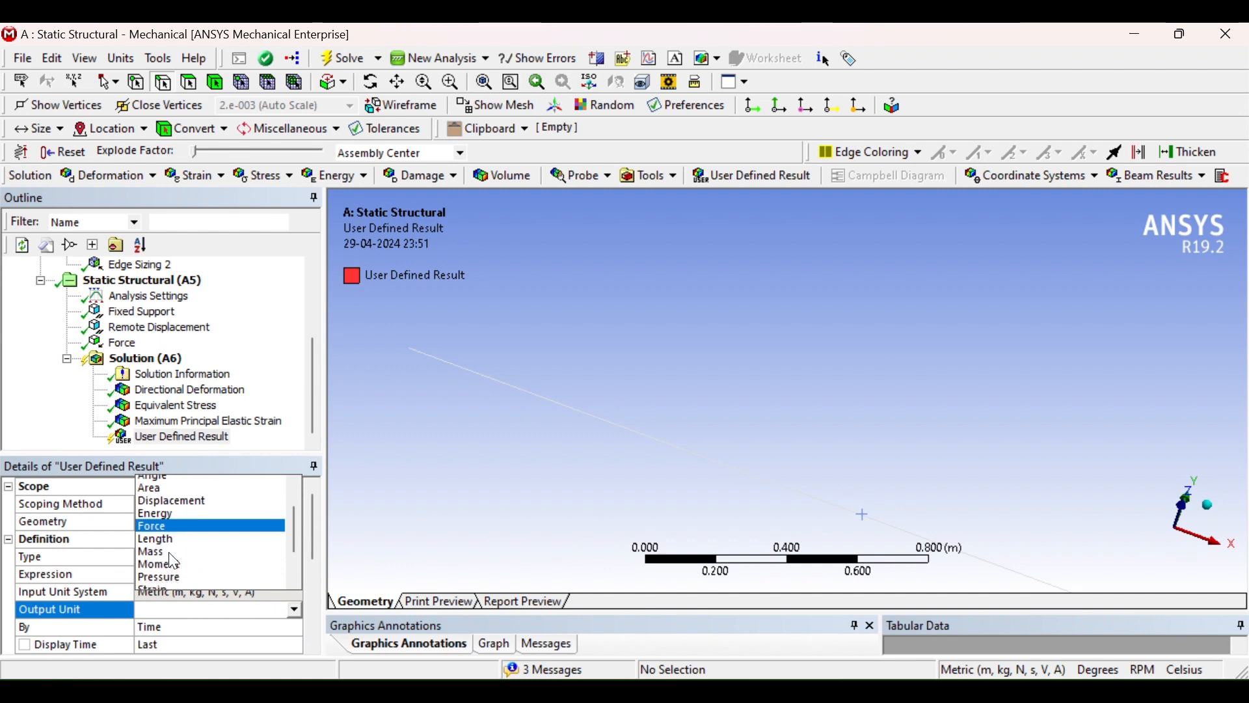
scroll(173, 560, "down", 2)
left_click(169, 532)
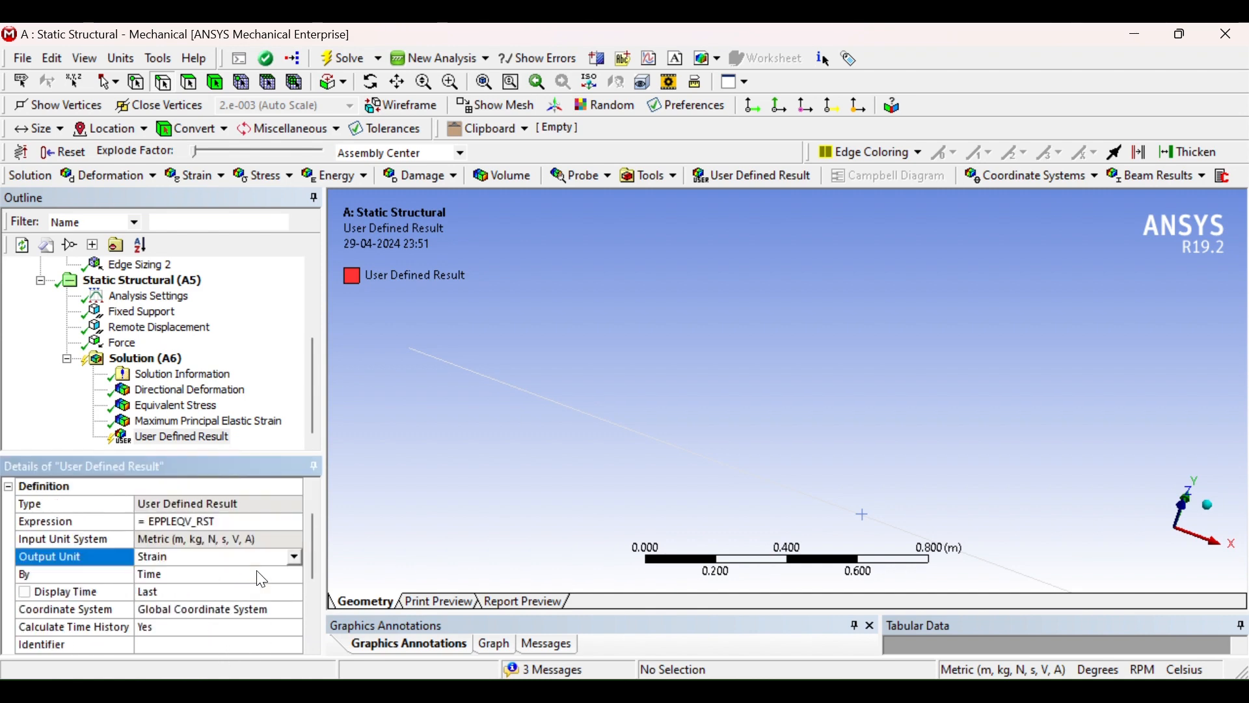
Evaluate all results for the User Defined Result
scroll(262, 579, "down", 1)
scroll(260, 573, "up", 2)
right_click(170, 437)
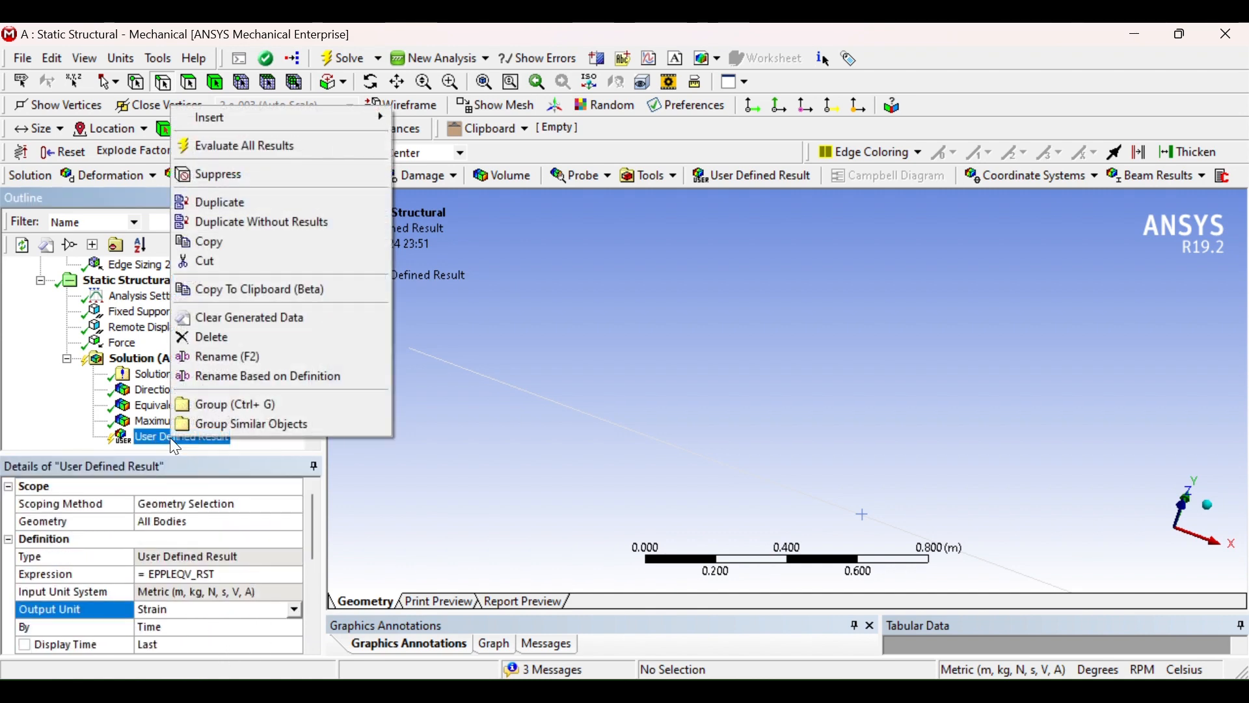
left_click(197, 147)
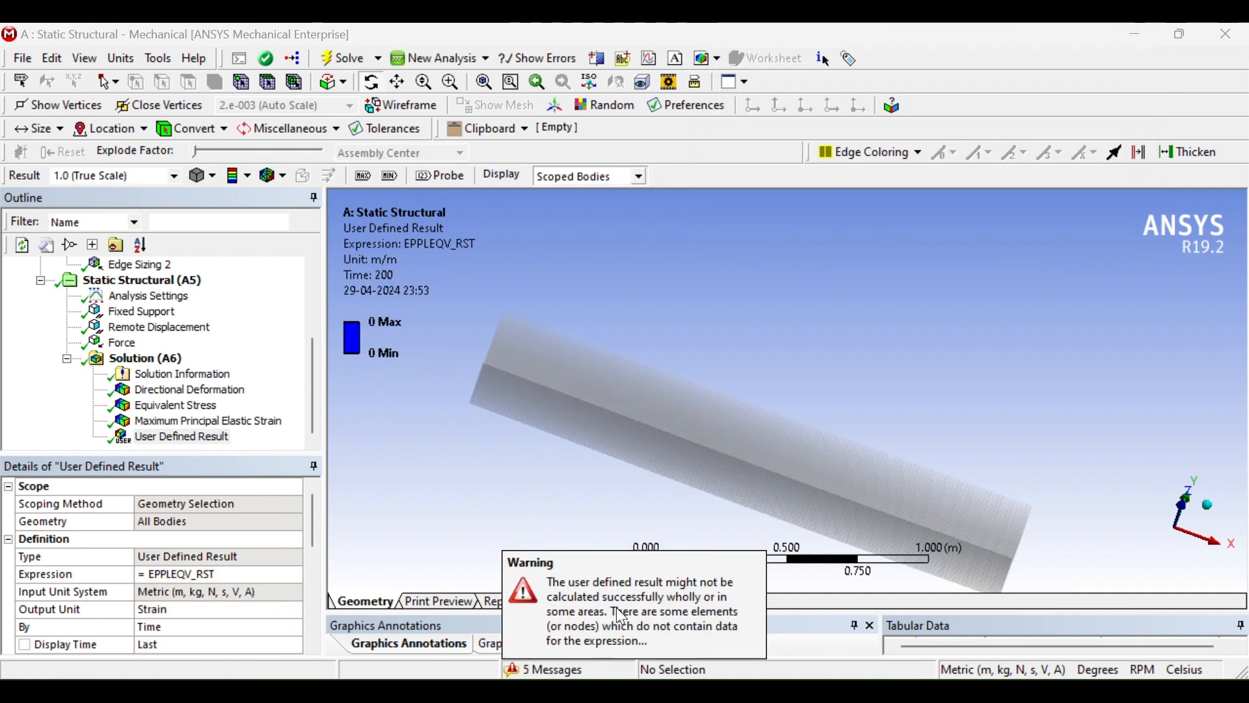
Open the Messages pane and read the user defined result warning
double_click(562, 669)
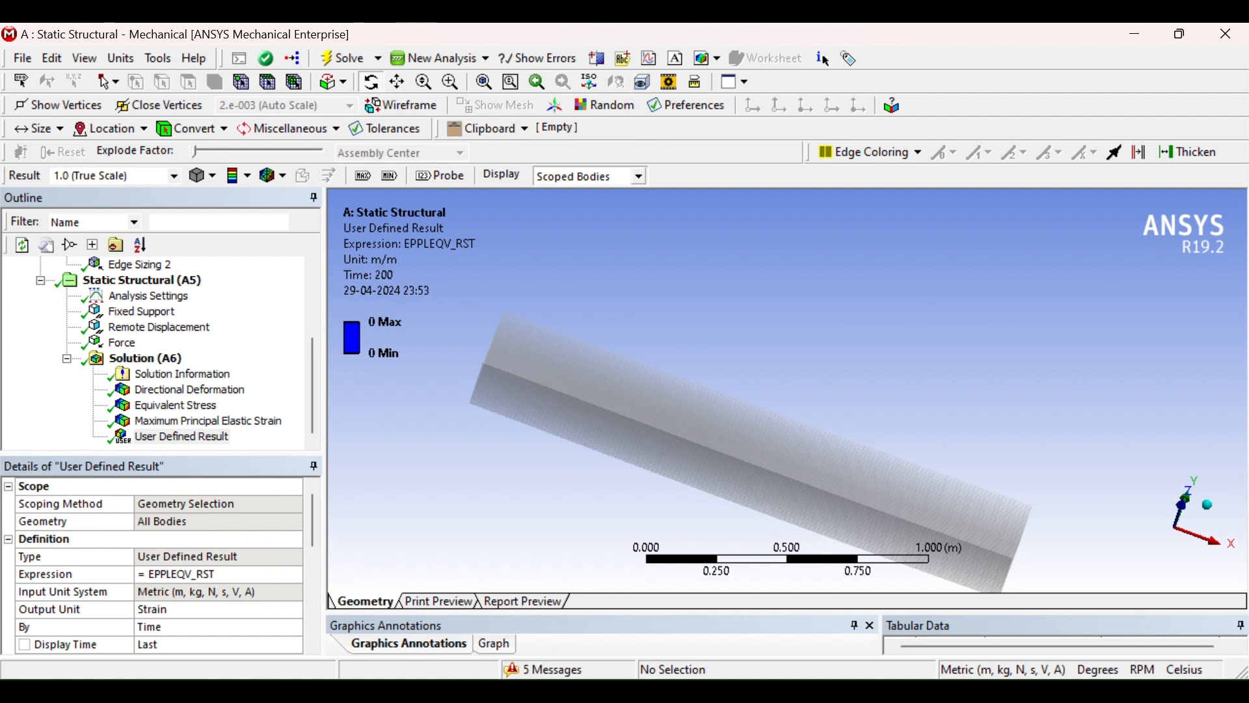
left_click(562, 675)
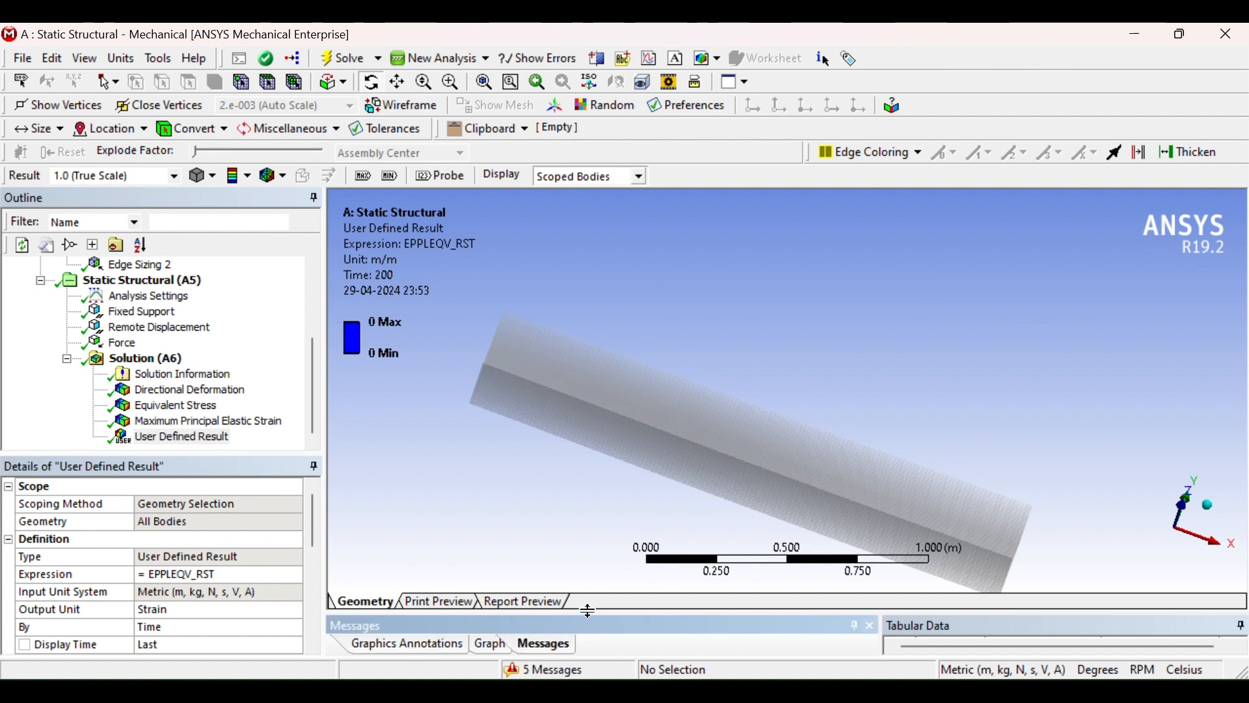
left_click_drag(590, 609, 573, 535)
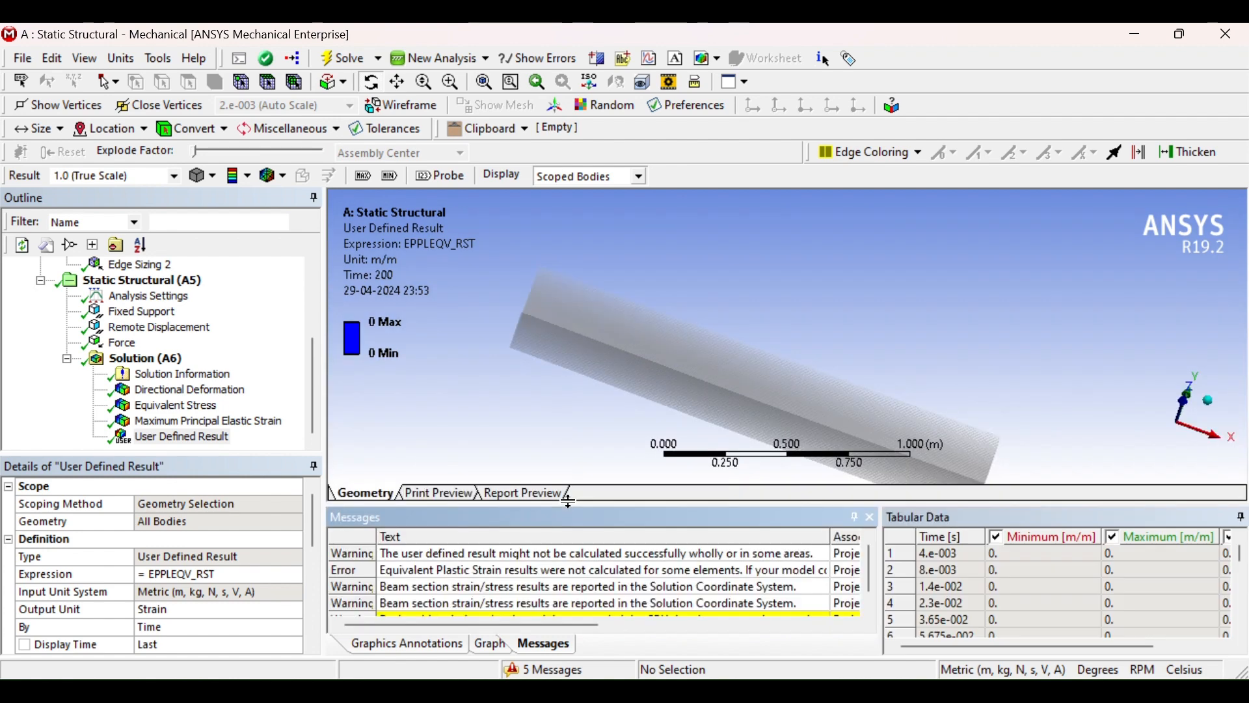
double_click(455, 558)
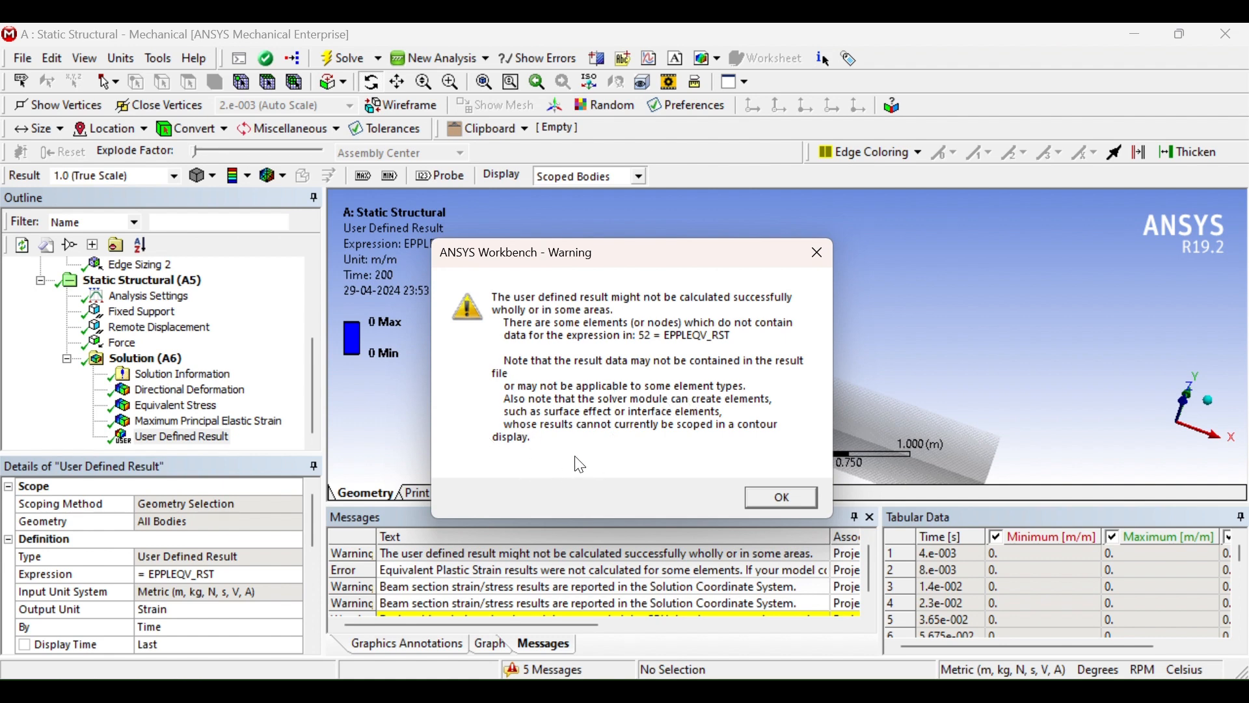
left_click(817, 252)
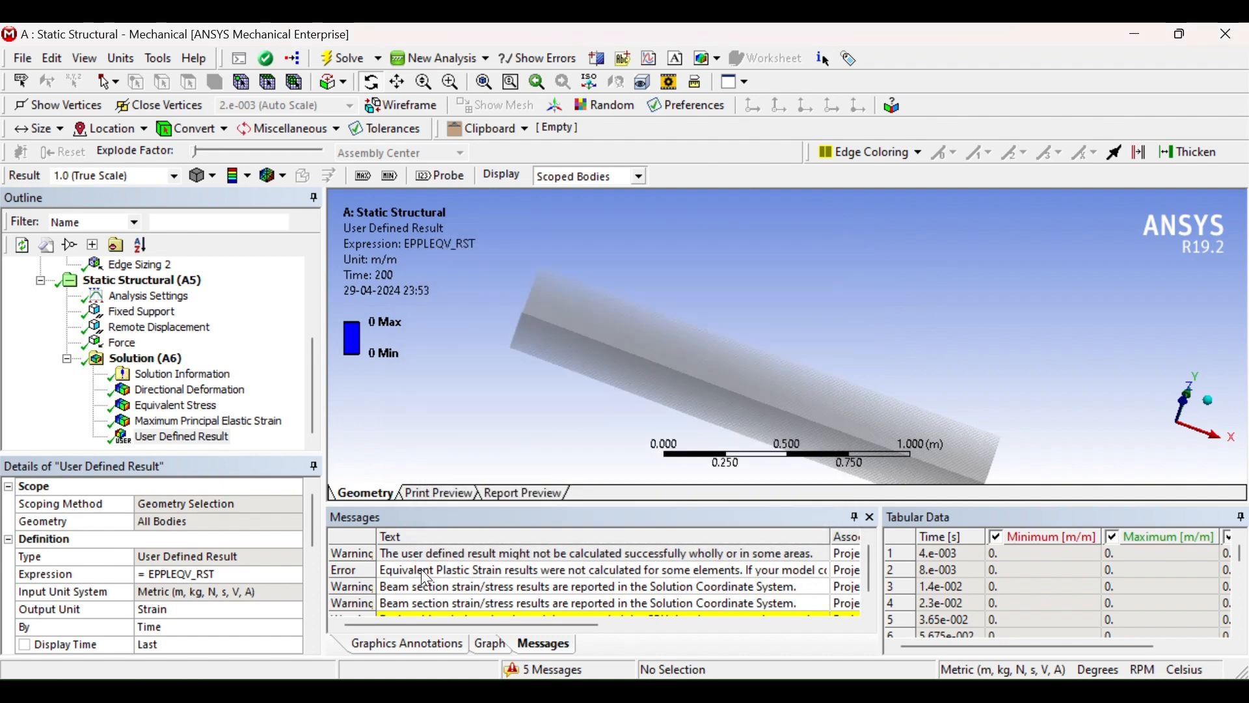
Read the Equivalent Plastic Strain error message and shrink the Messages pane again
double_click(425, 572)
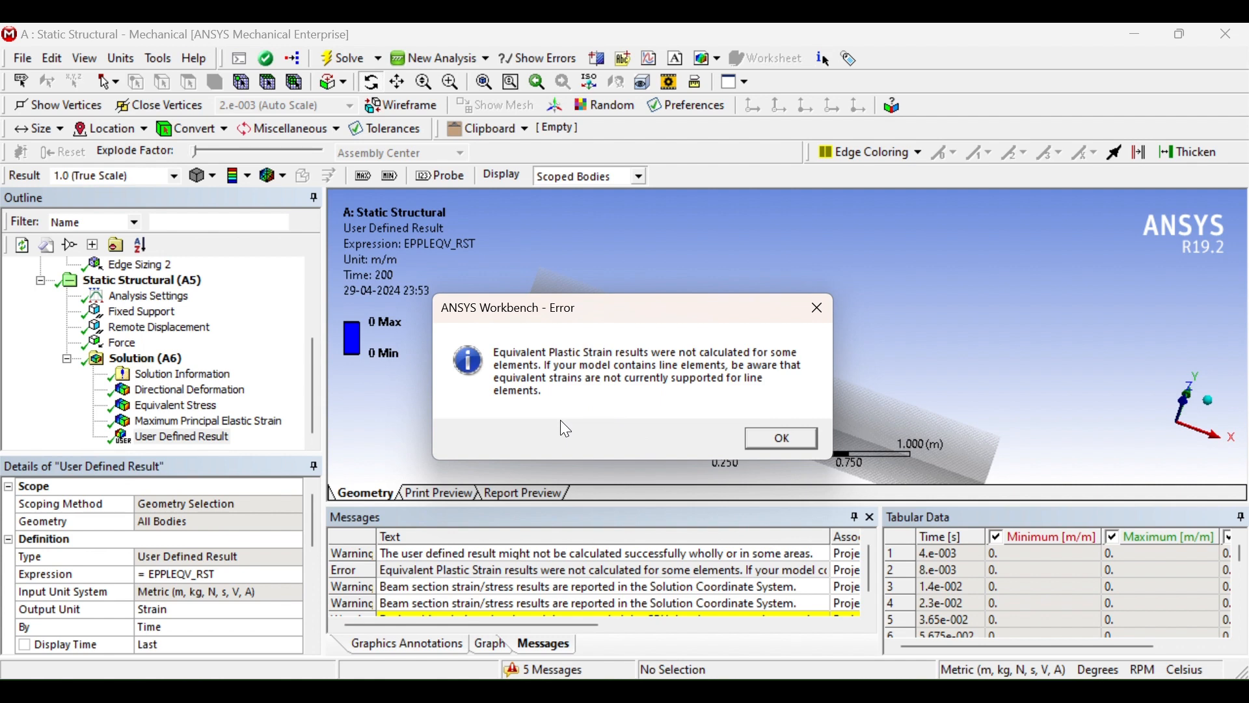
left_click(799, 441)
left_click_drag(751, 532, 752, 620)
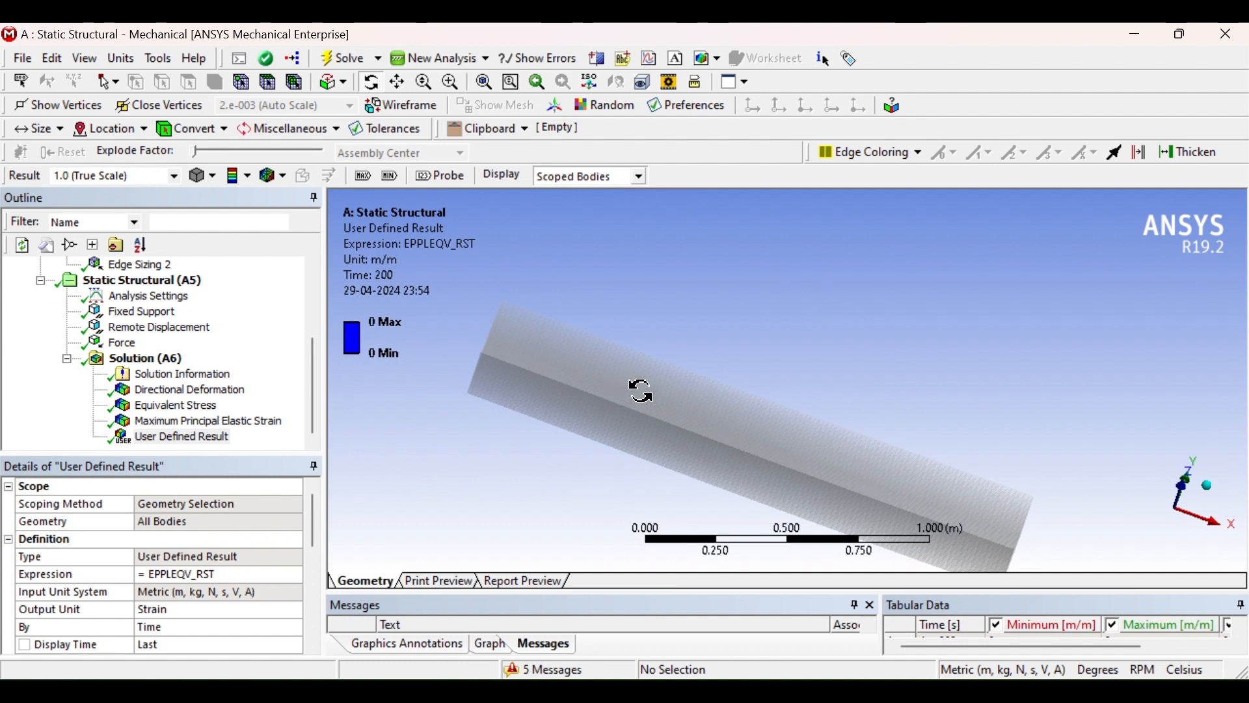
scroll(641, 391, "down", 1)
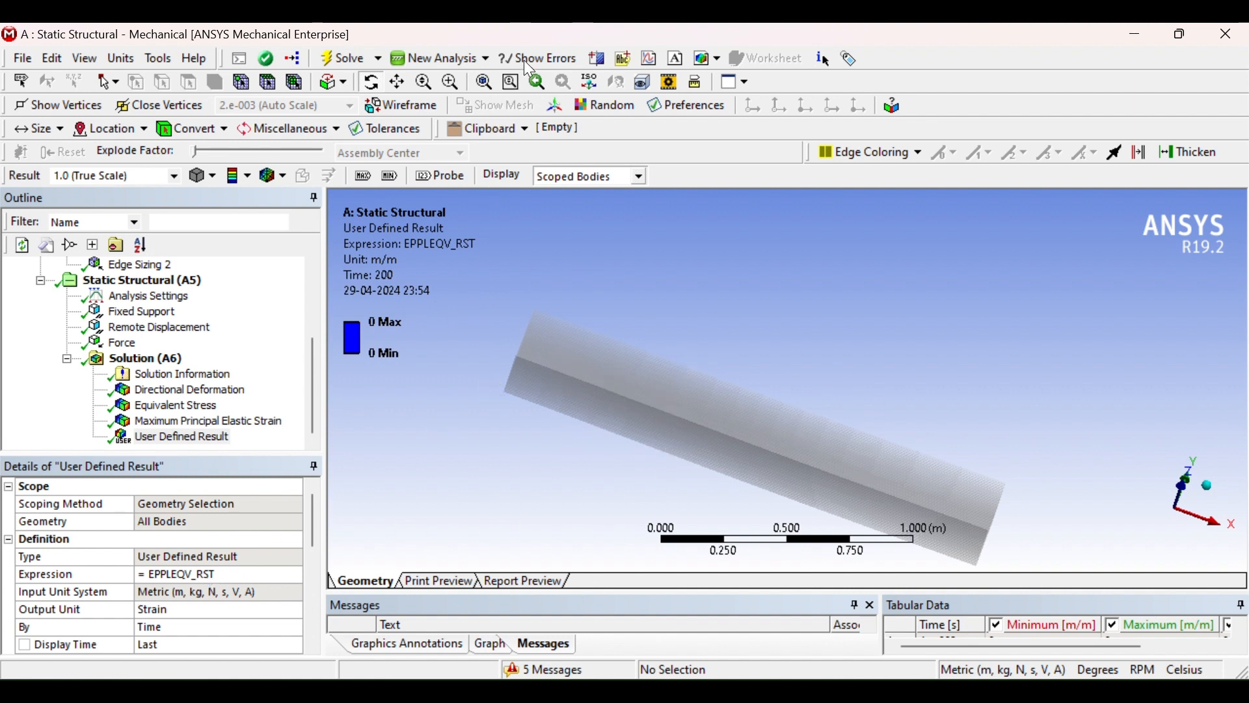
Browse the Strain result options and review the Maximum Principal Elastic Strain and Equivalent Stress results
left_click(185, 438)
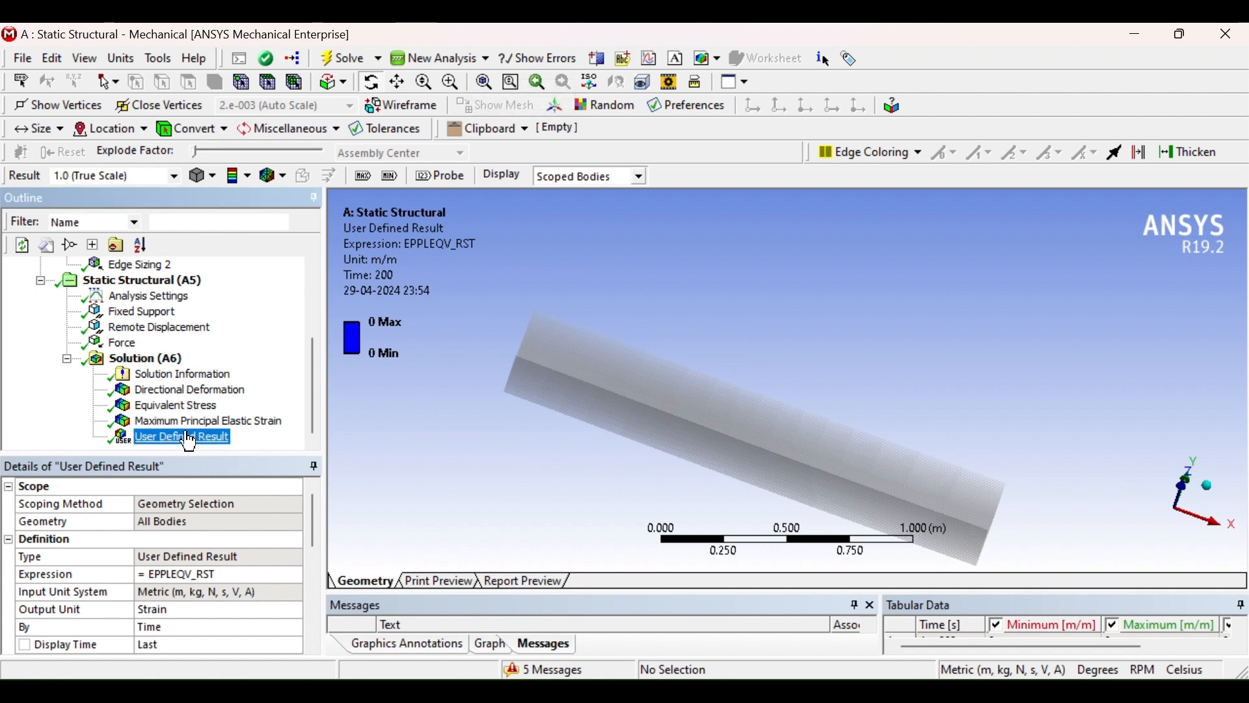
left_click(144, 359)
left_click(194, 176)
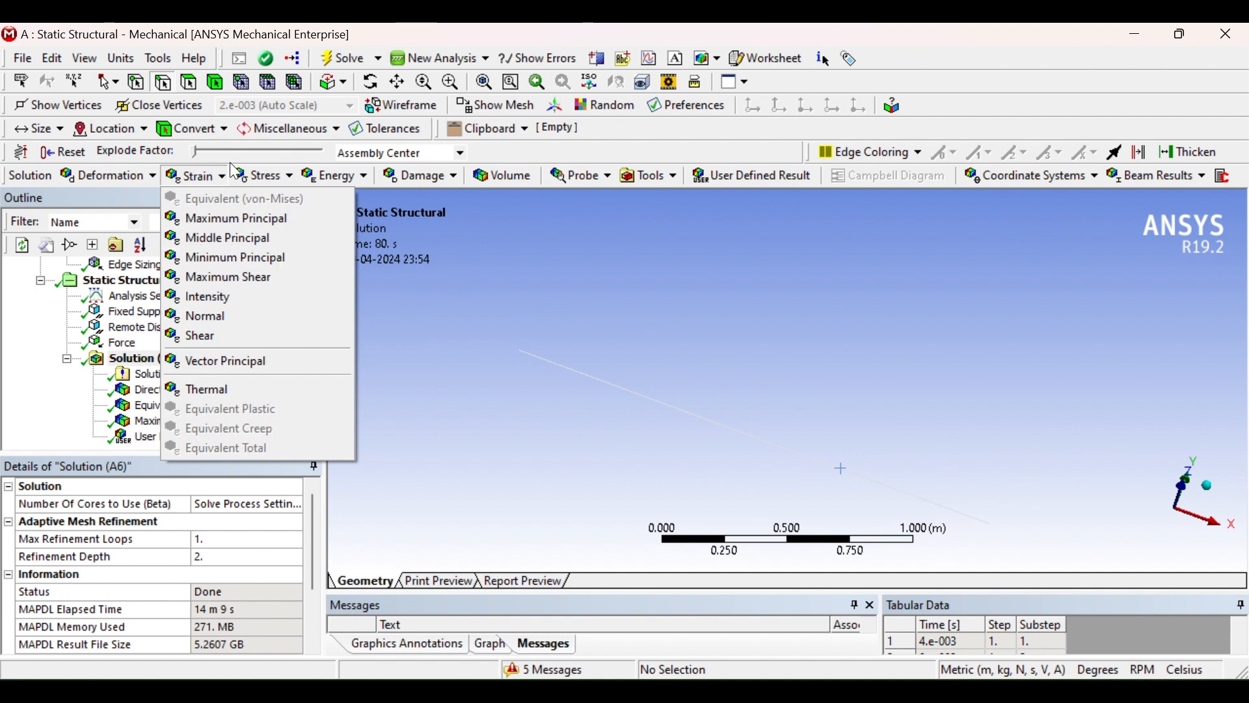
left_click(431, 441)
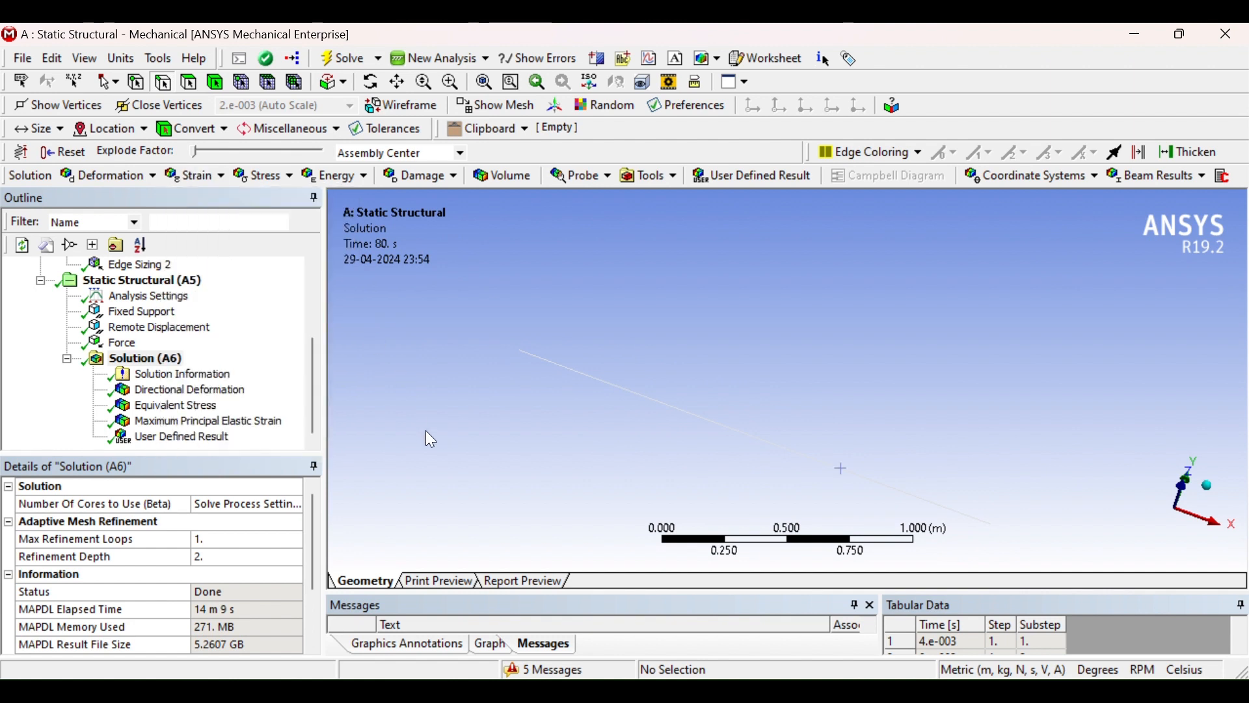
left_click(188, 422)
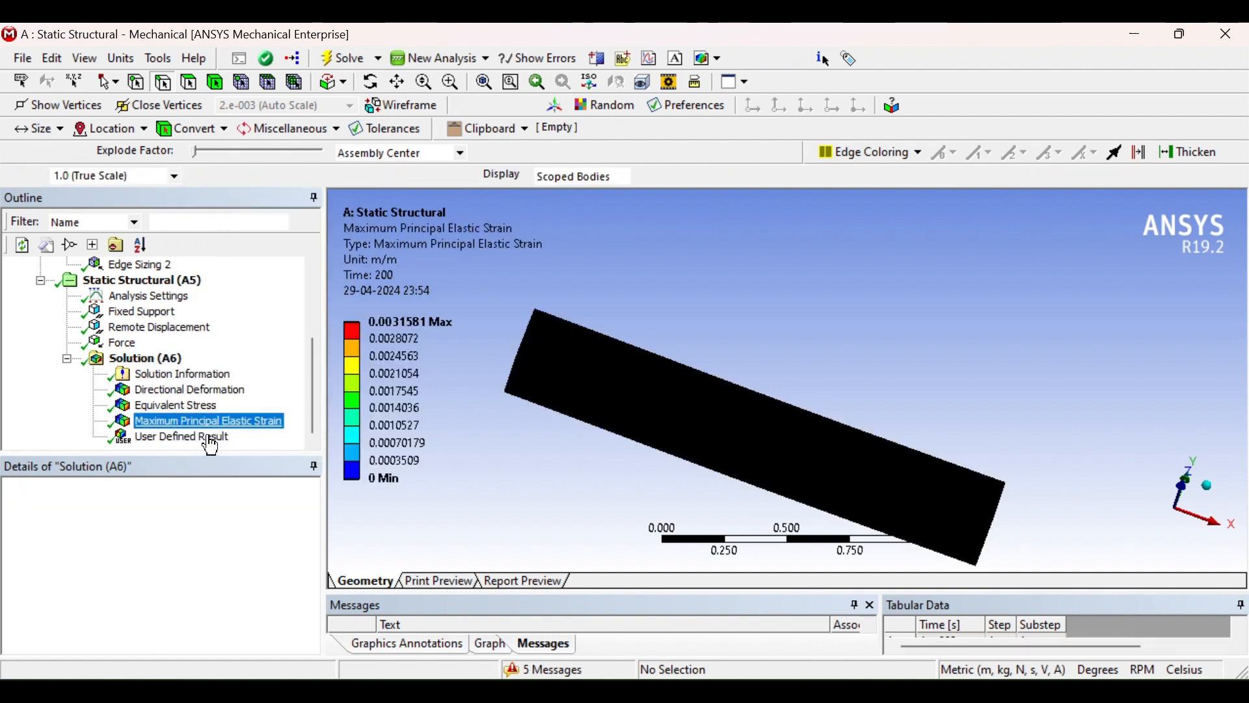
left_click(176, 405)
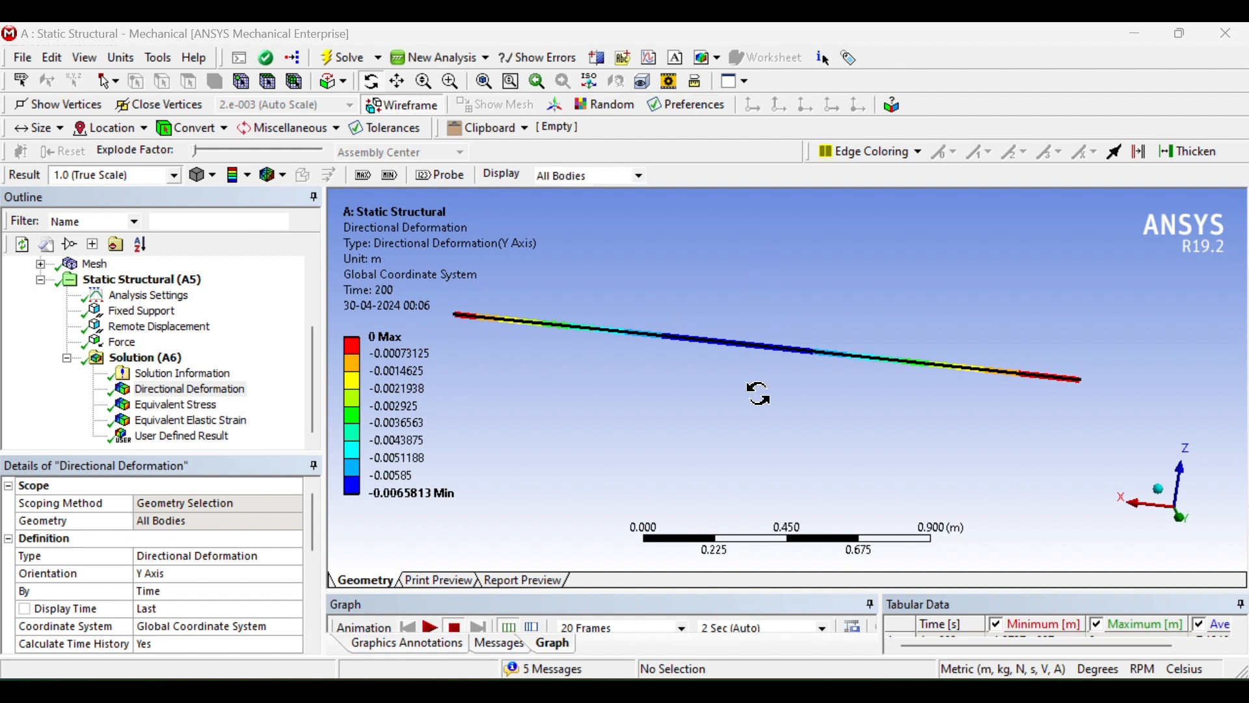
scroll(730, 402, "up", 4)
scroll(393, 338, "down", 7)
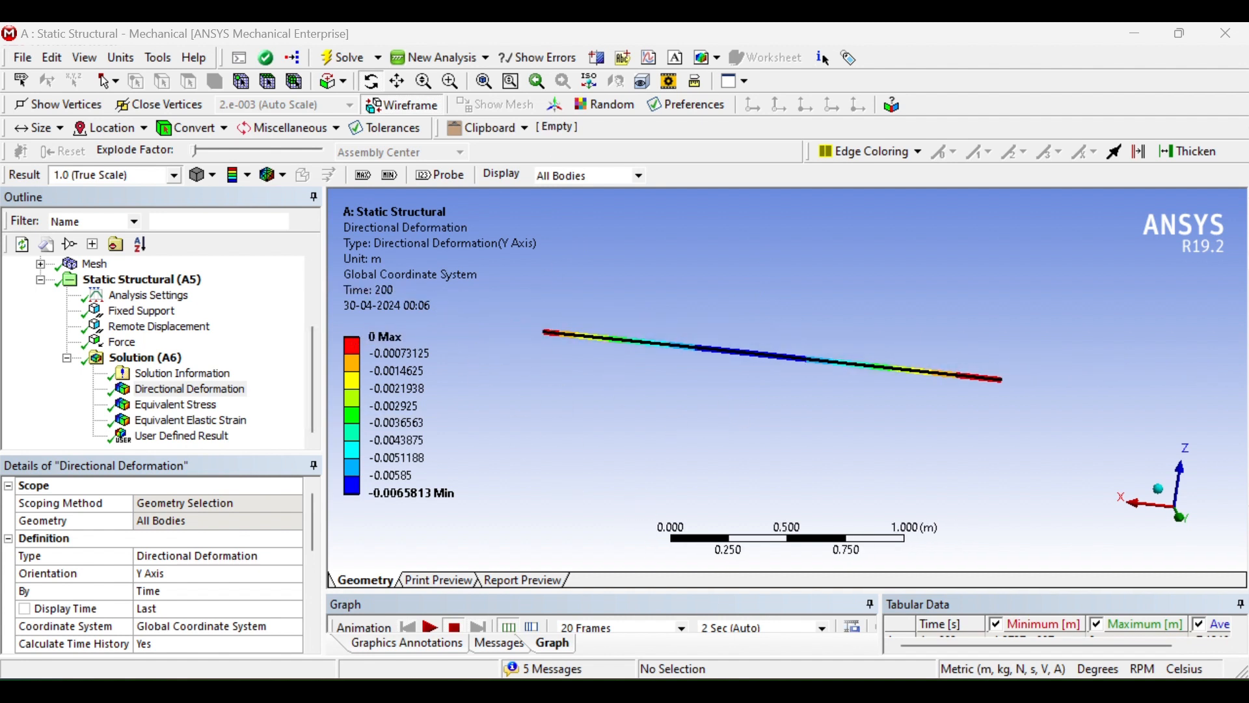
mouse_move(878, 692)
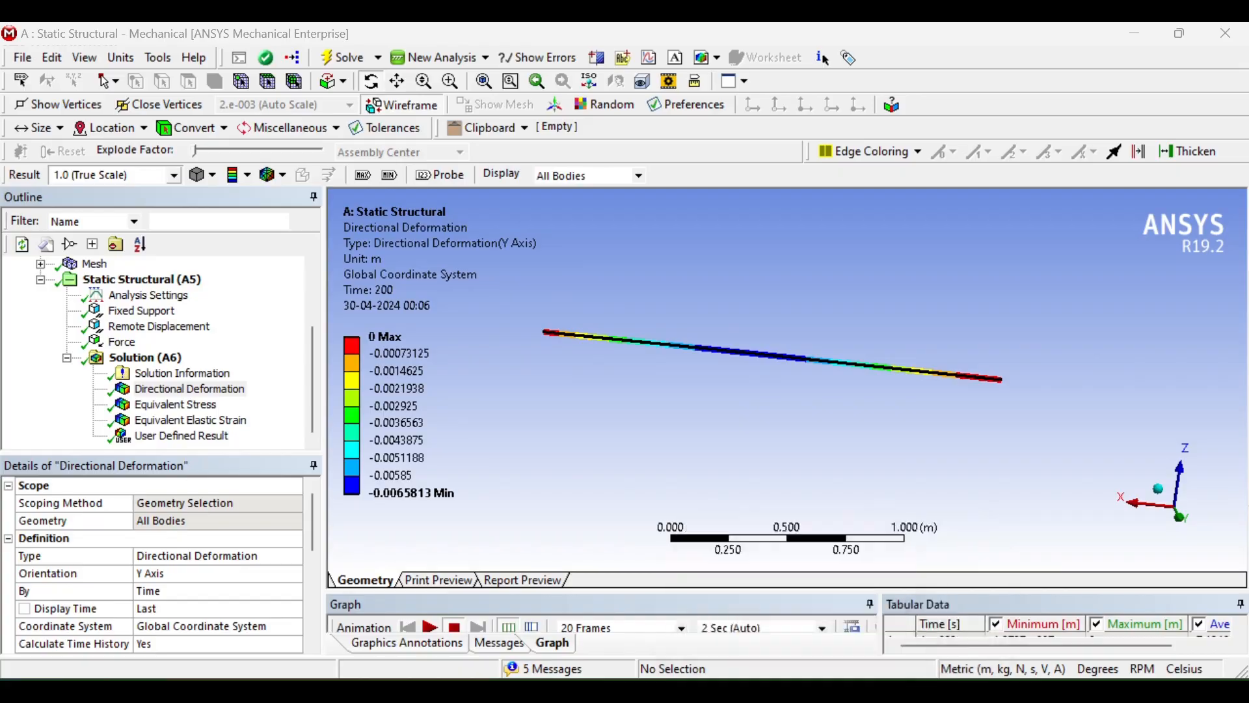